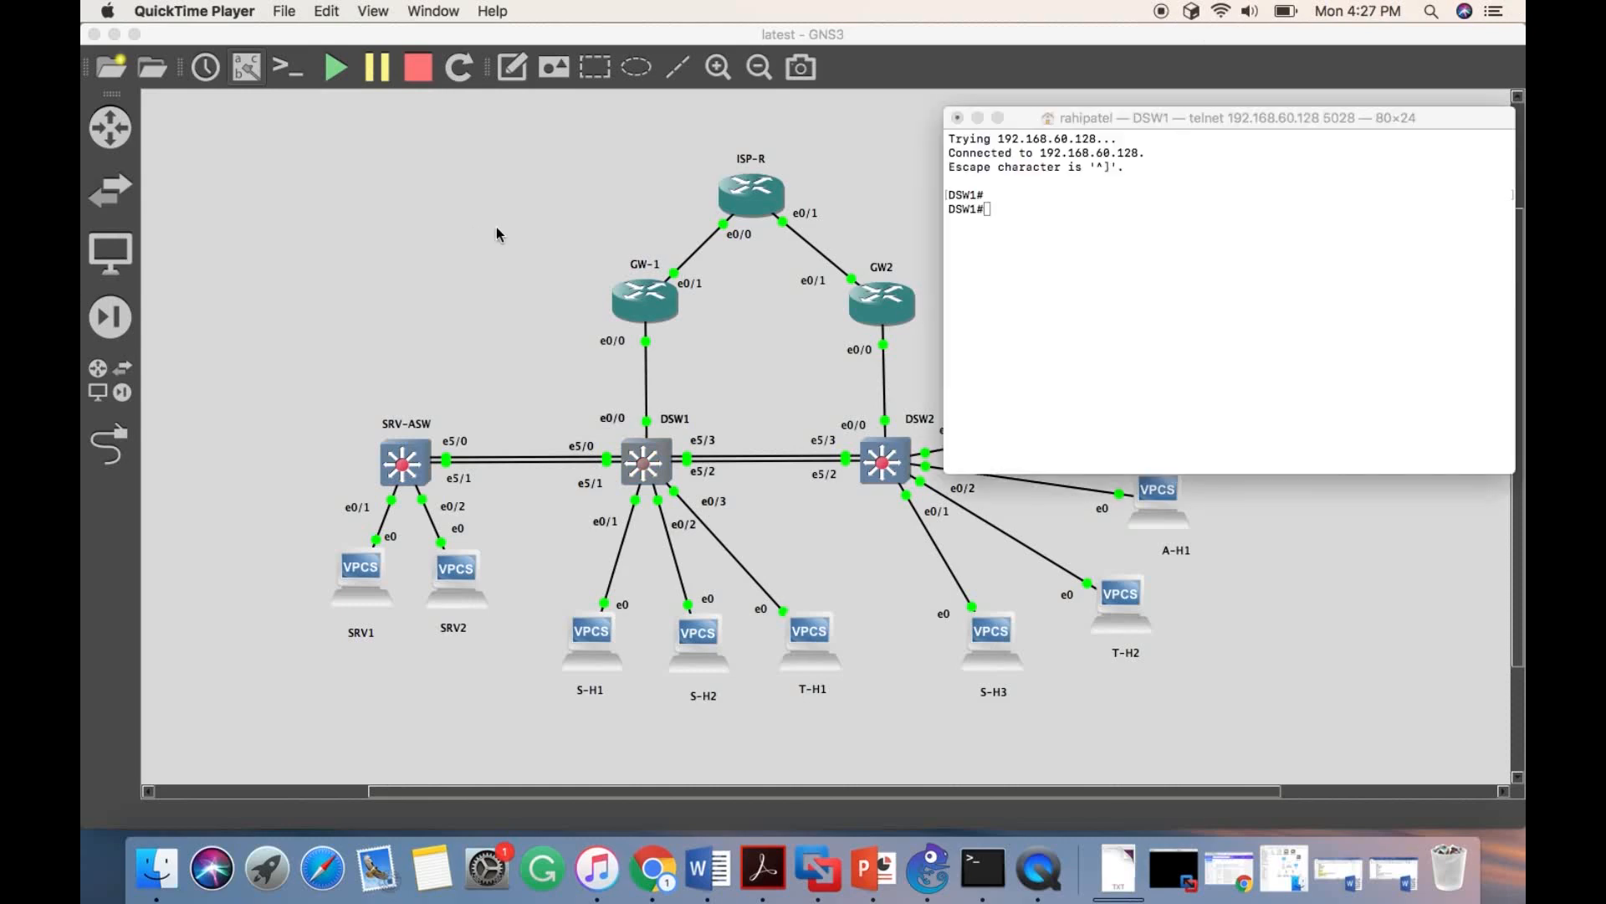
- Switch to the Word document with the basic configuration commands and place it beside the DSW1 console
click(1013, 203)
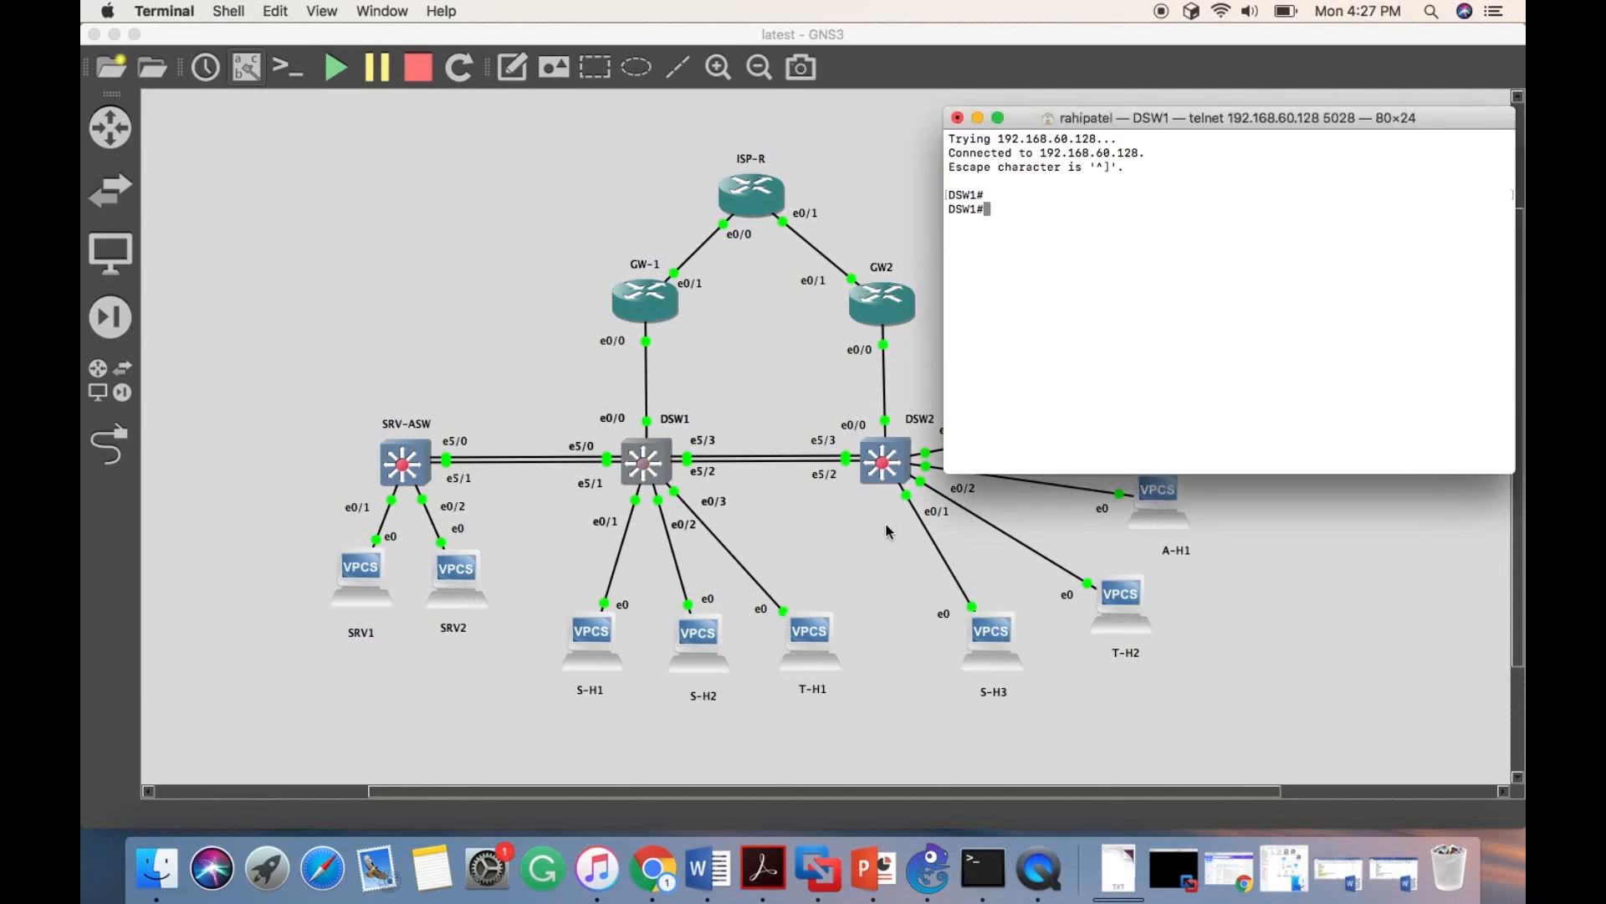
click(698, 874)
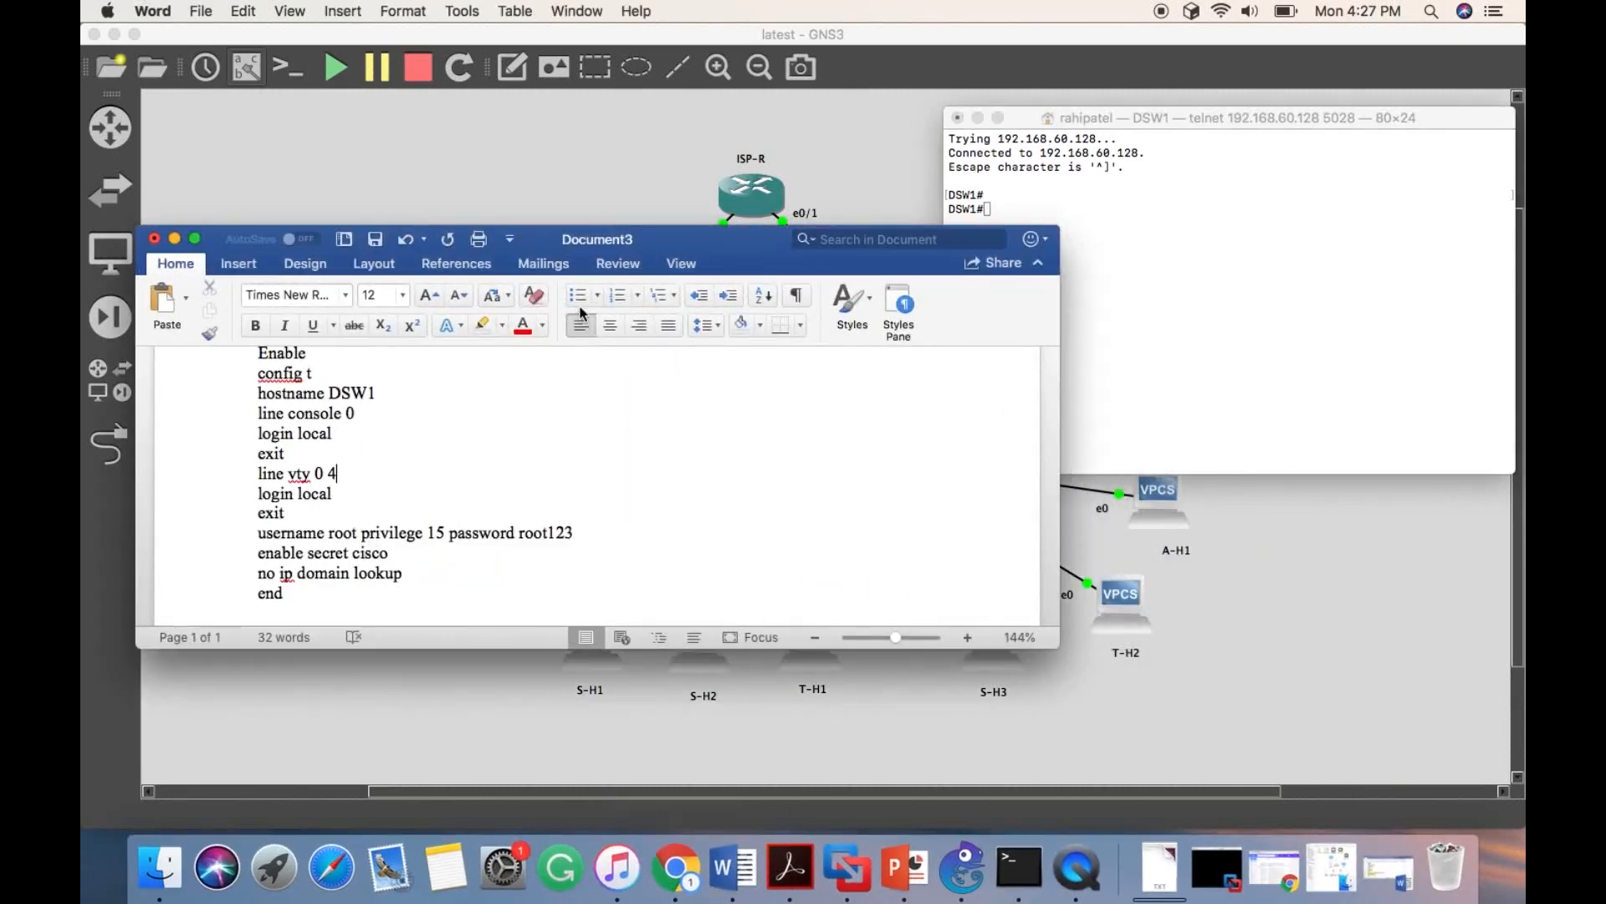
drag(558, 238, 438, 19)
scroll(332, 209, up, 2)
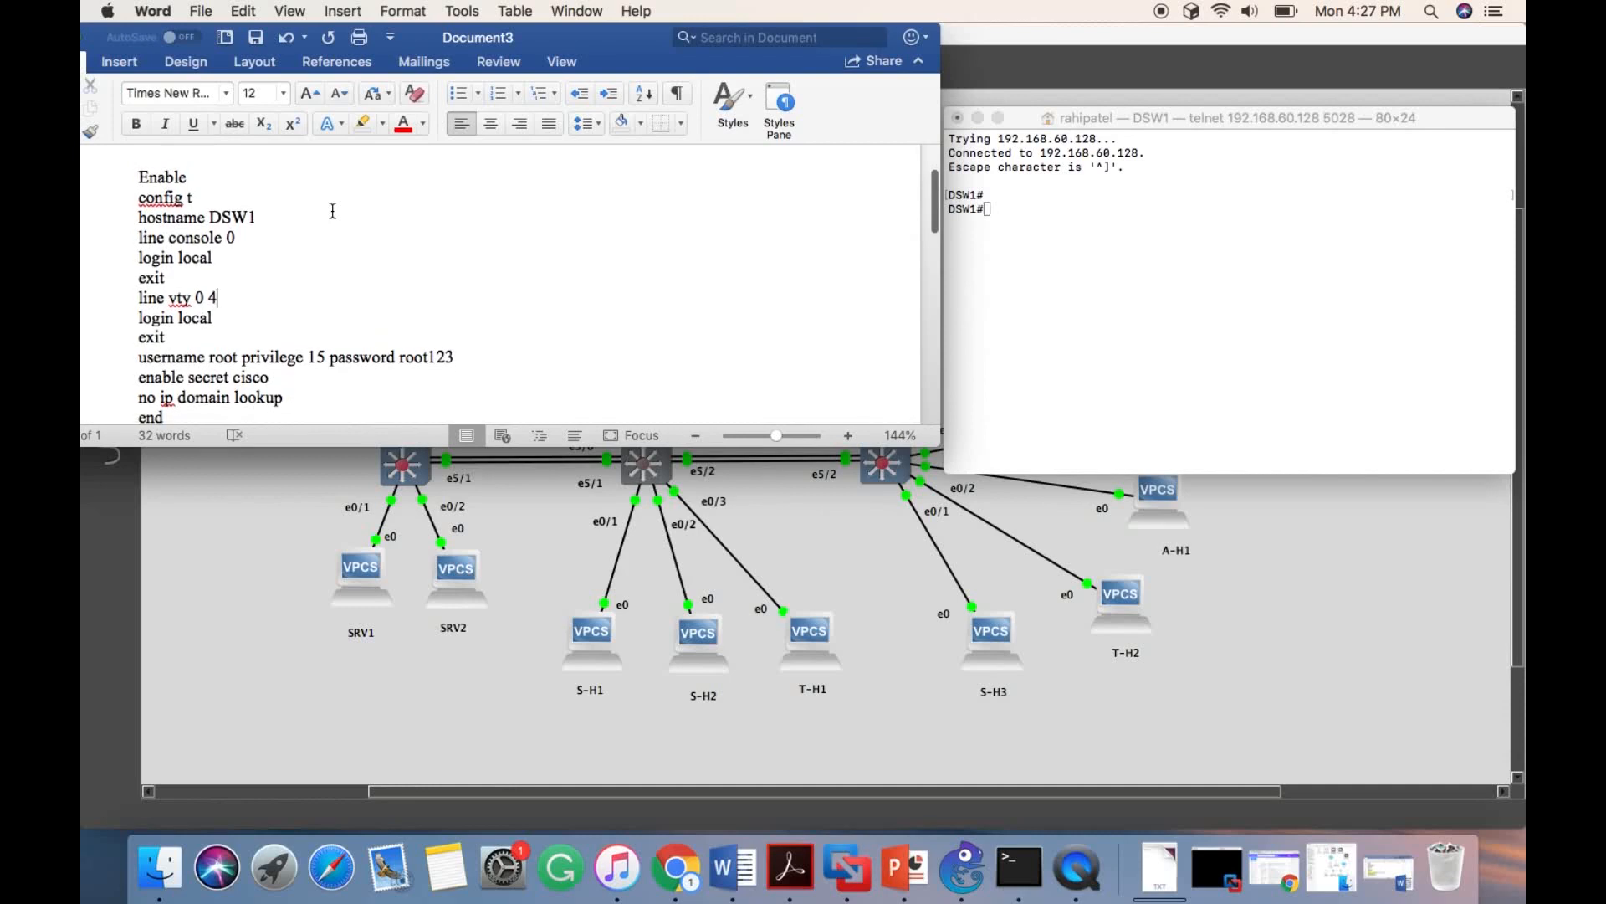
scroll(173, 229, down, 1)
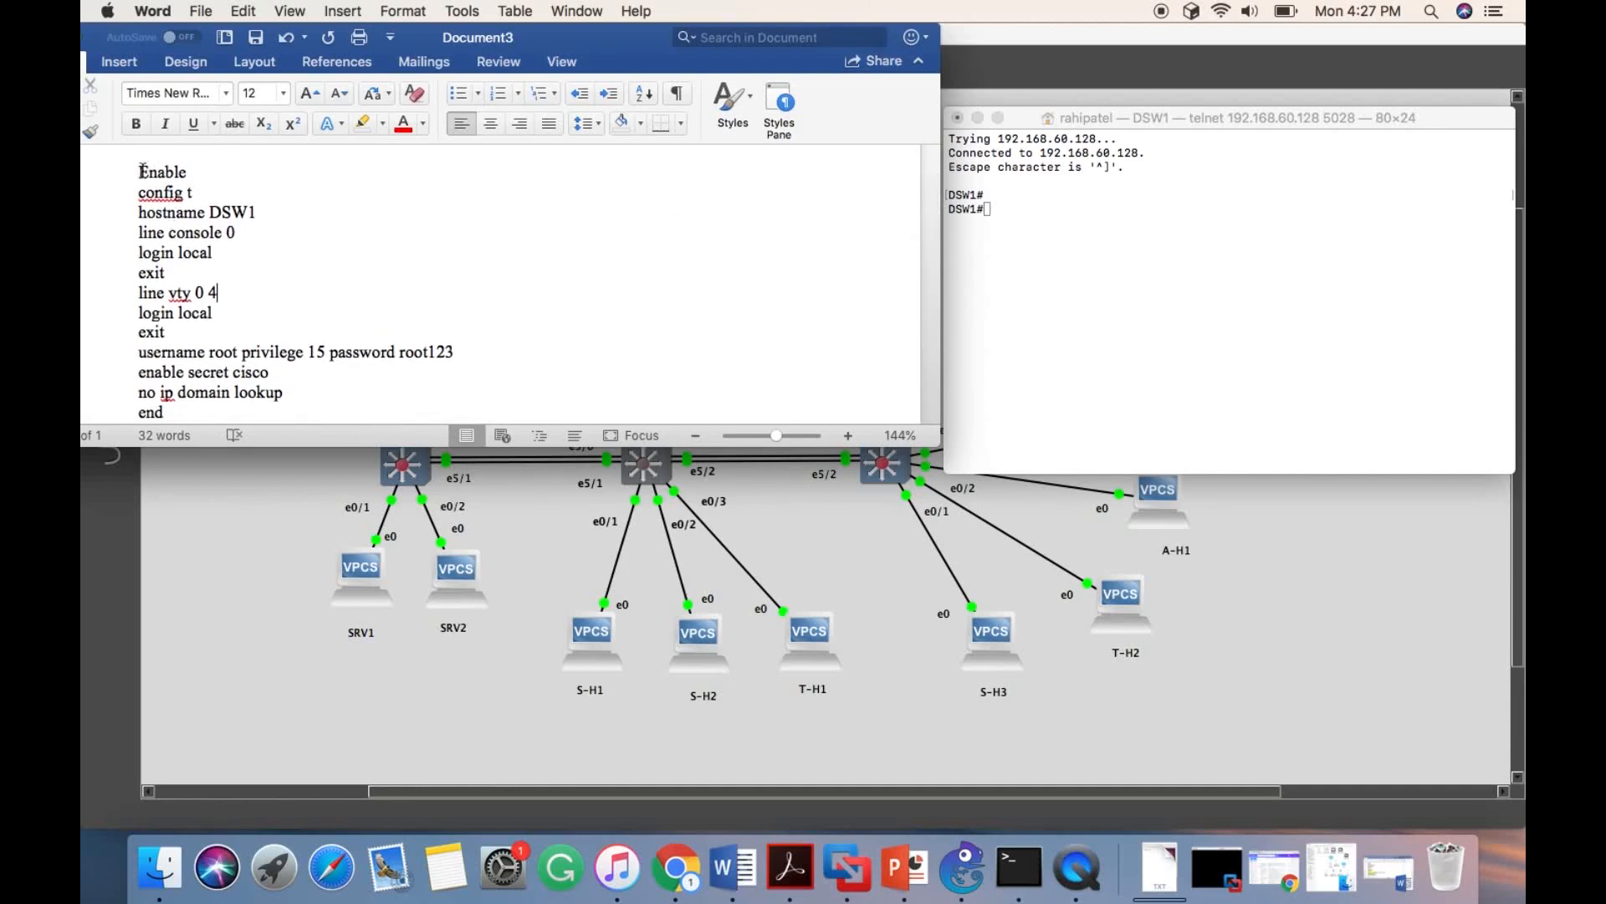
- Copy the document's basic configuration into the DSW1 console, covering hostname, console and vty 0 4 local login, root user password, enable secret and no ip domain lookup
drag(142, 170, 174, 393)
key(super+c)
click(1044, 194)
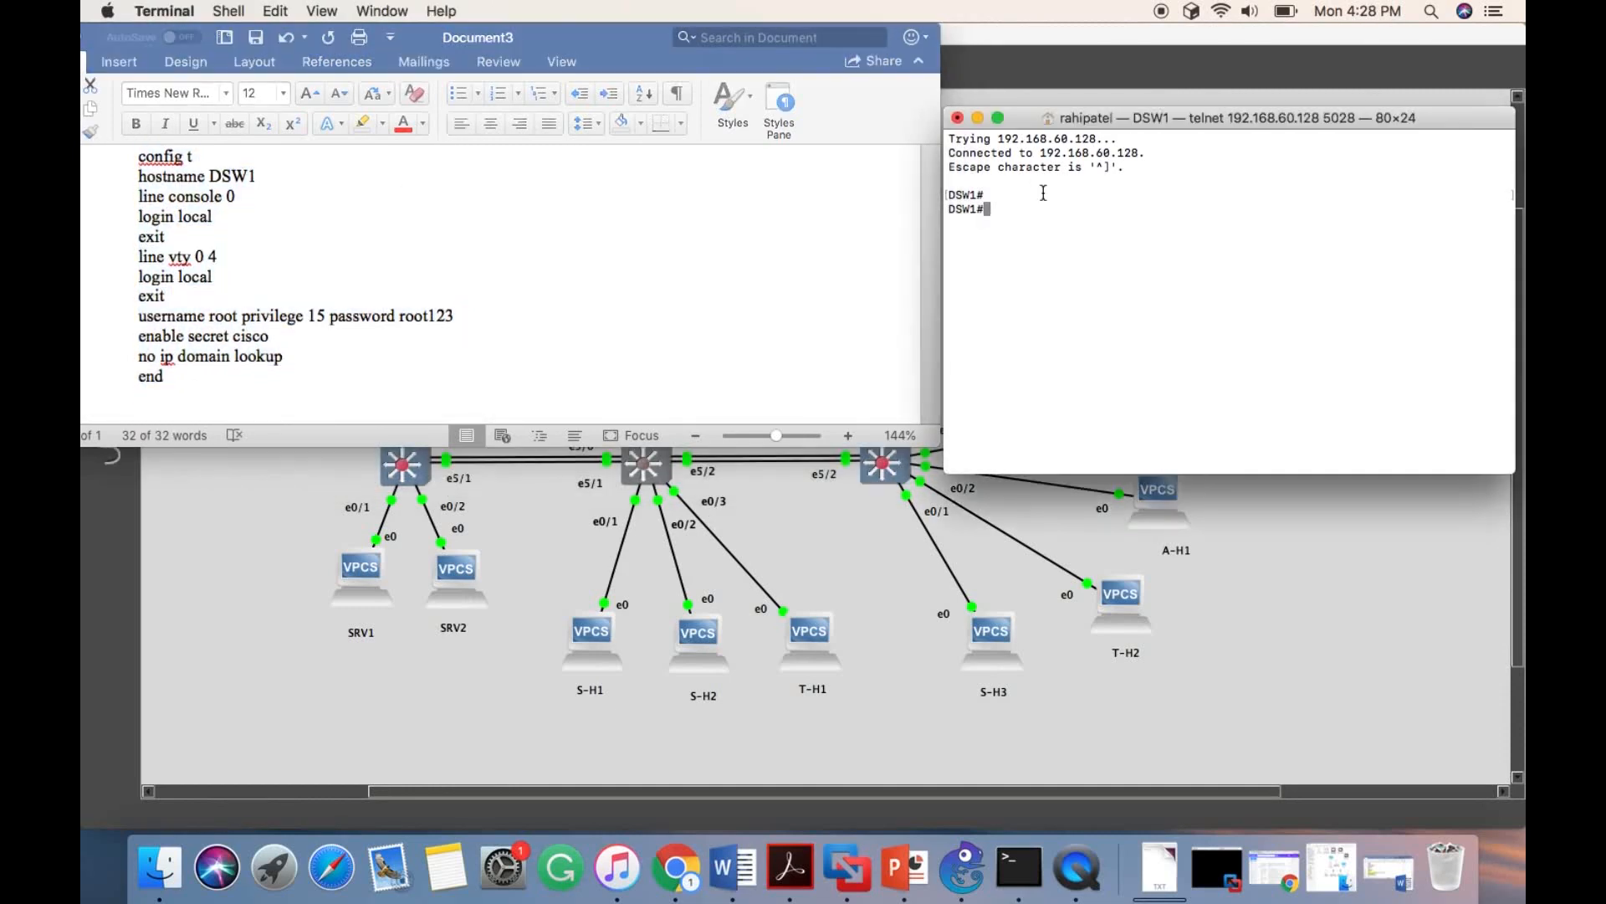
key(super+v)
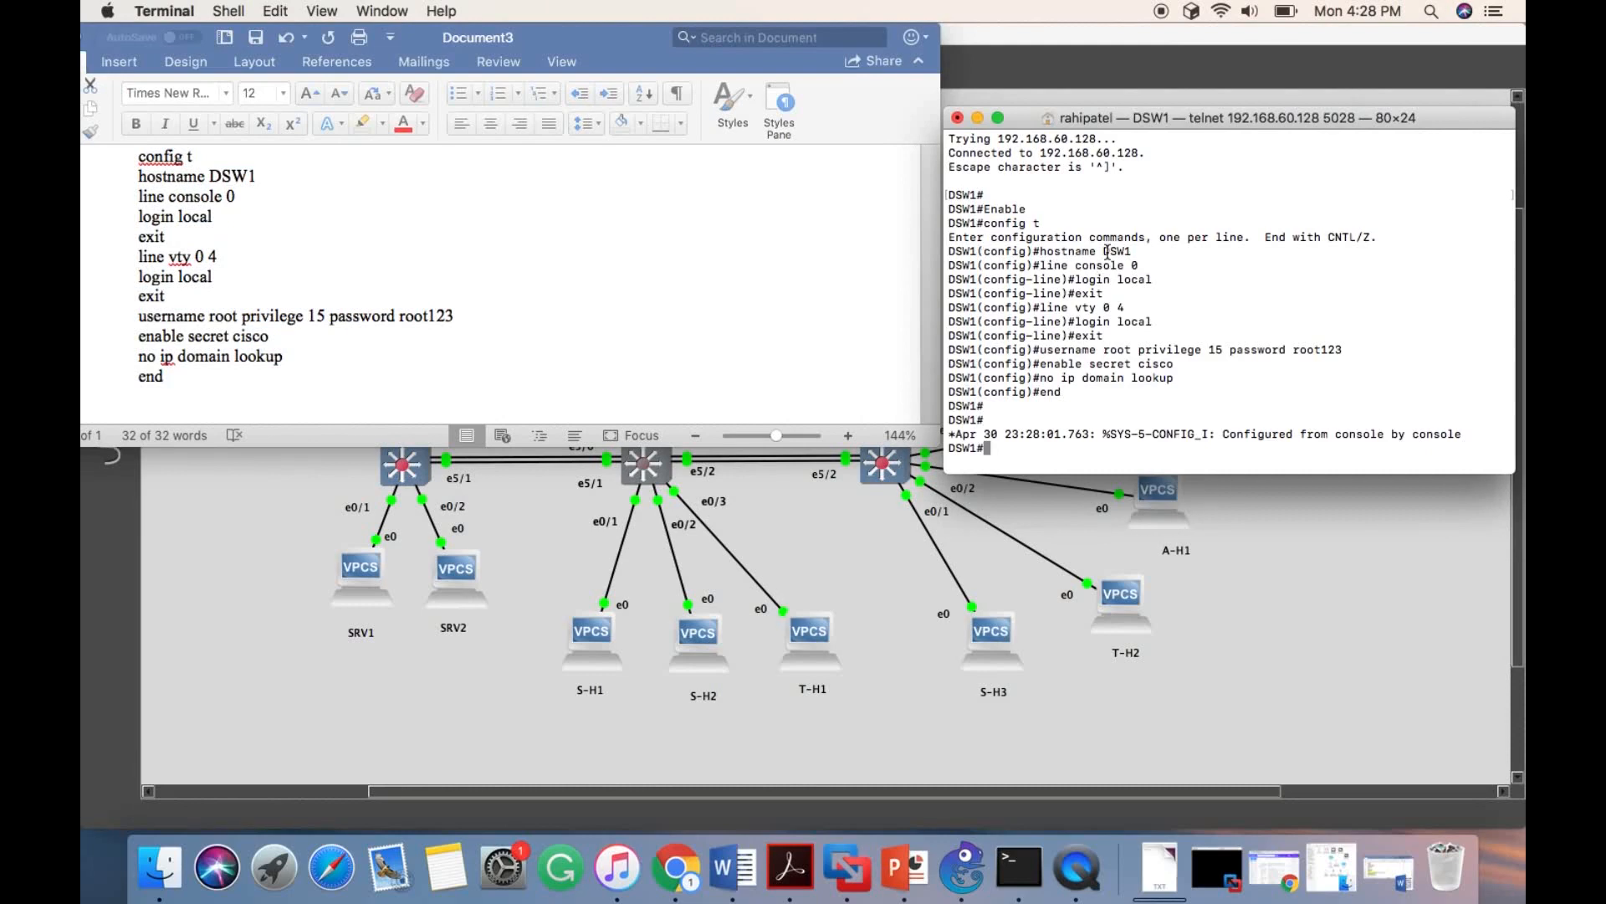
- Move the Word document window down and away from the network topology
click(122, 37)
key(super+a)
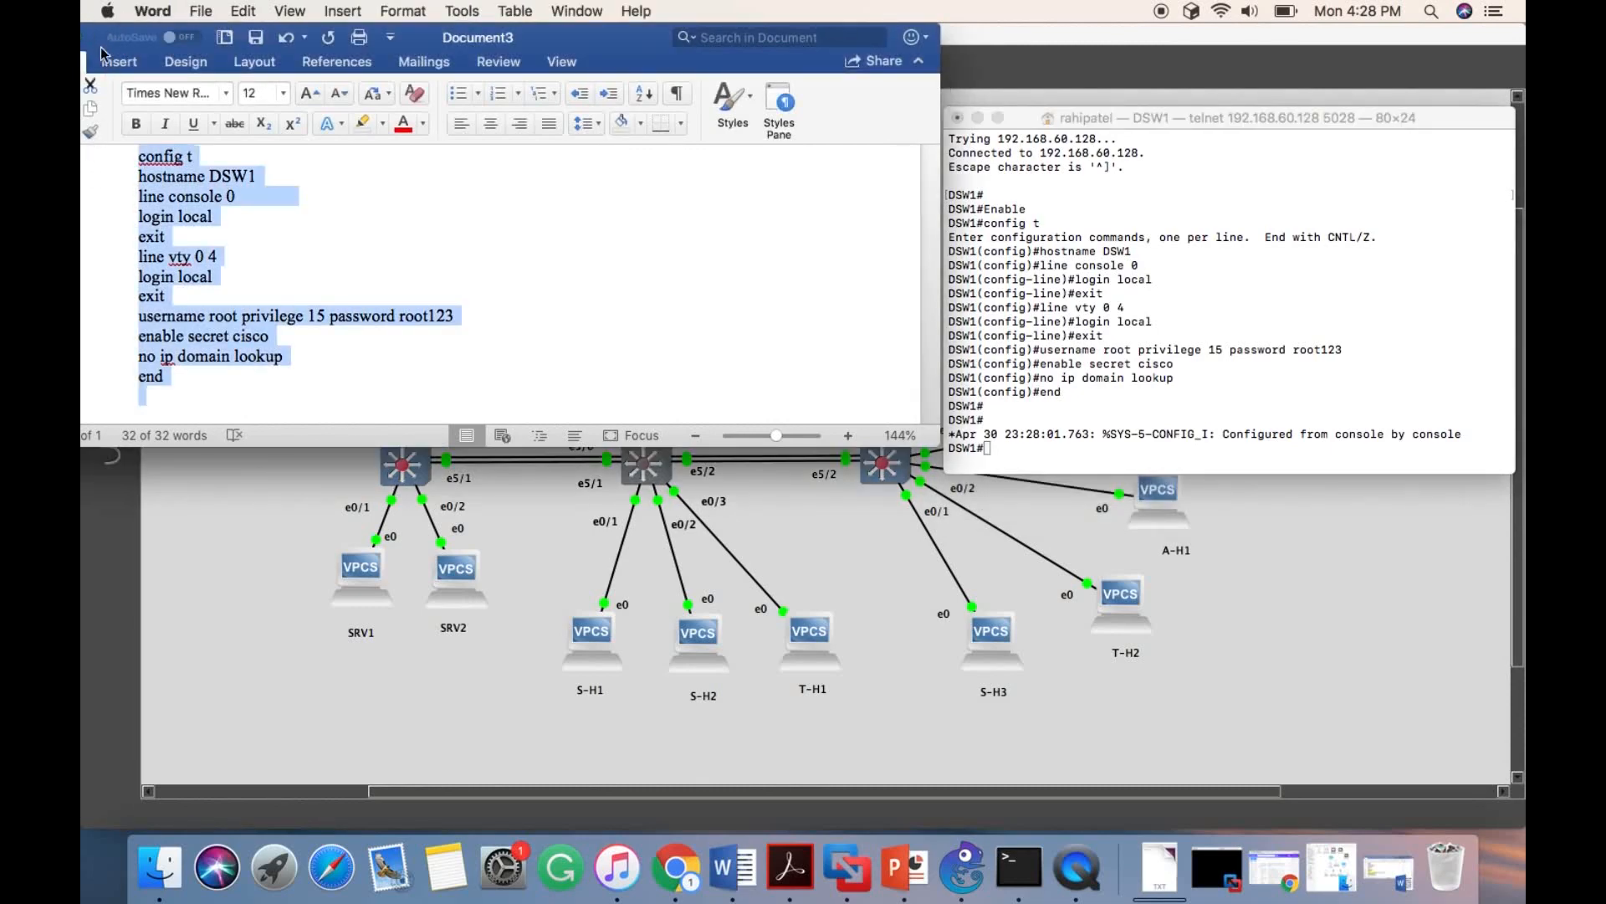
drag(108, 49, 87, 291)
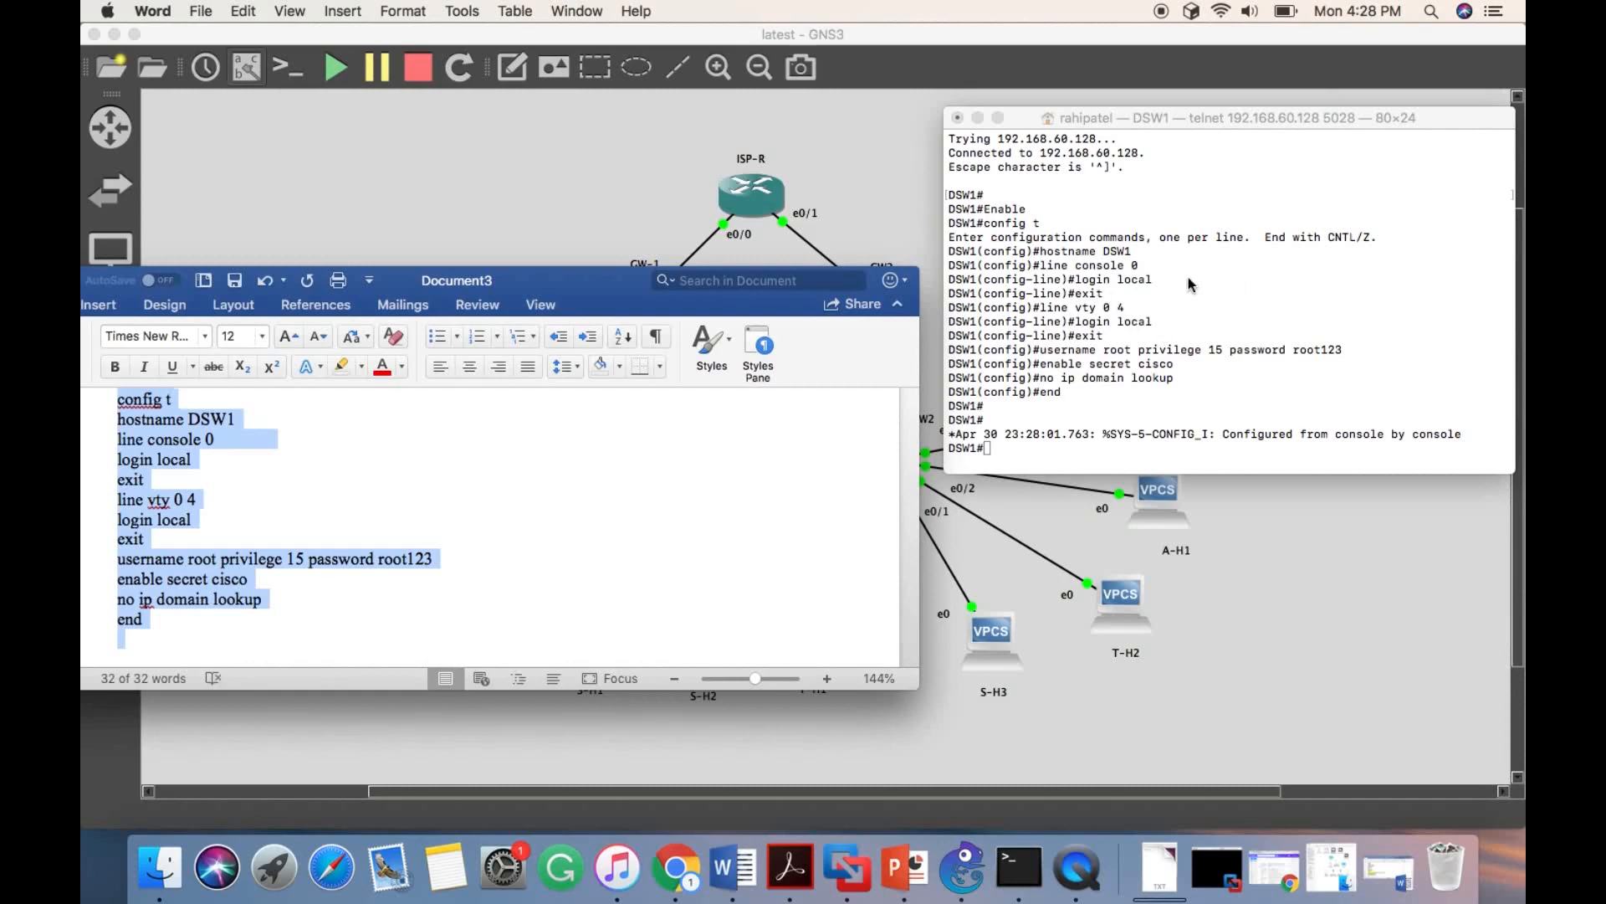
click(1079, 117)
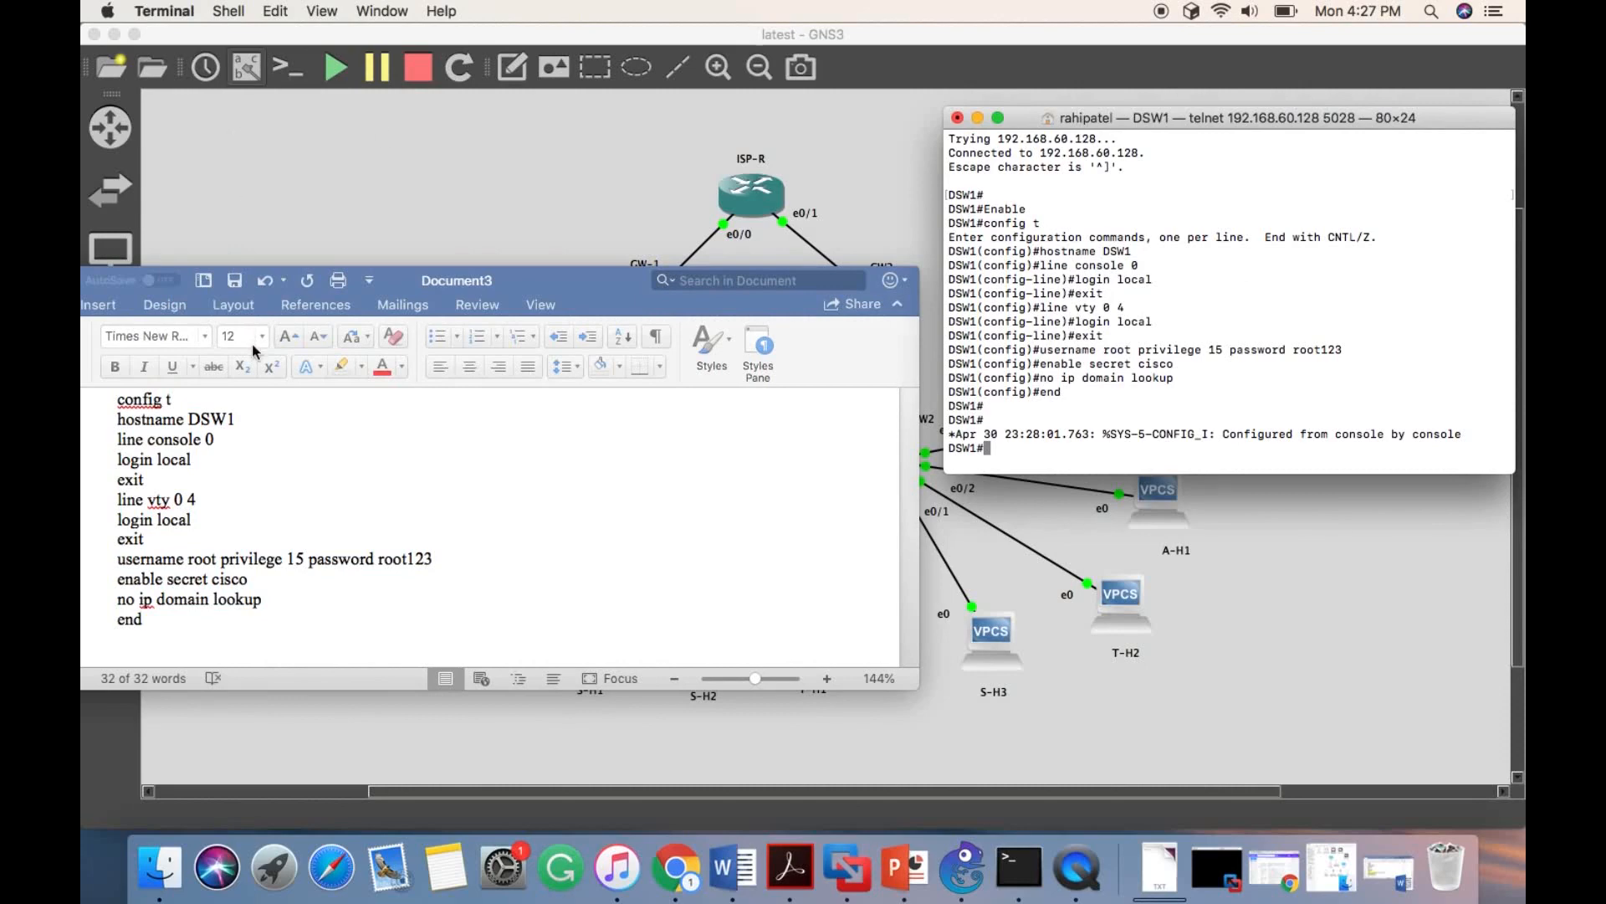
drag(519, 285, 451, 802)
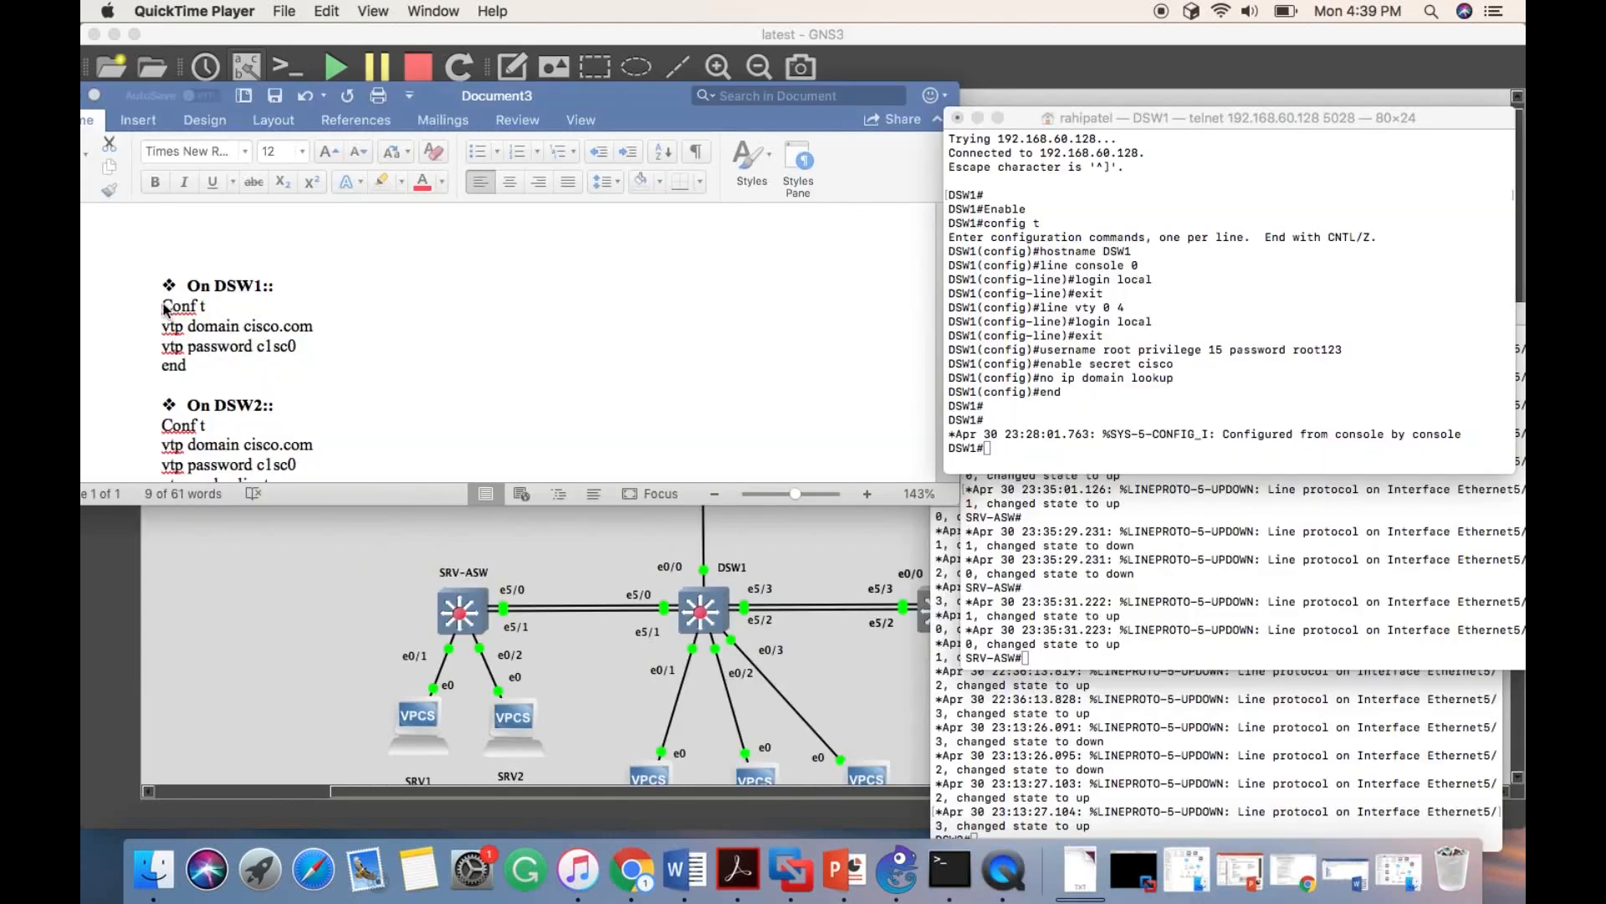
- Apply the document's DSW1 block in the DSW1 console, setting VTP domain cisco.com and the VTP password
drag(163, 307, 186, 368)
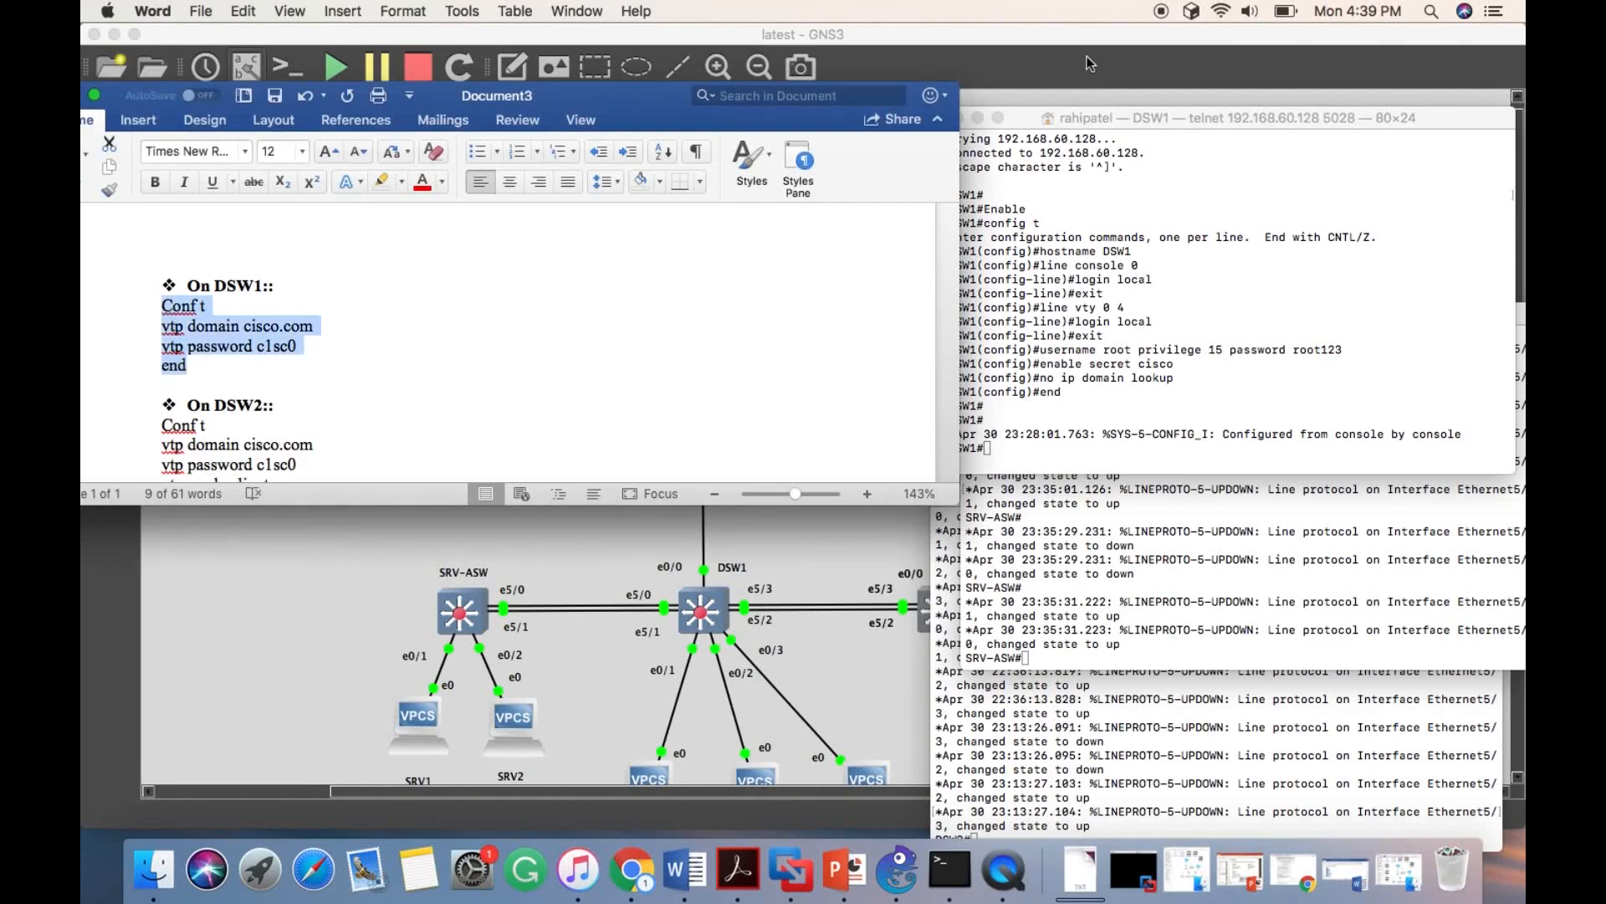
click(994, 450)
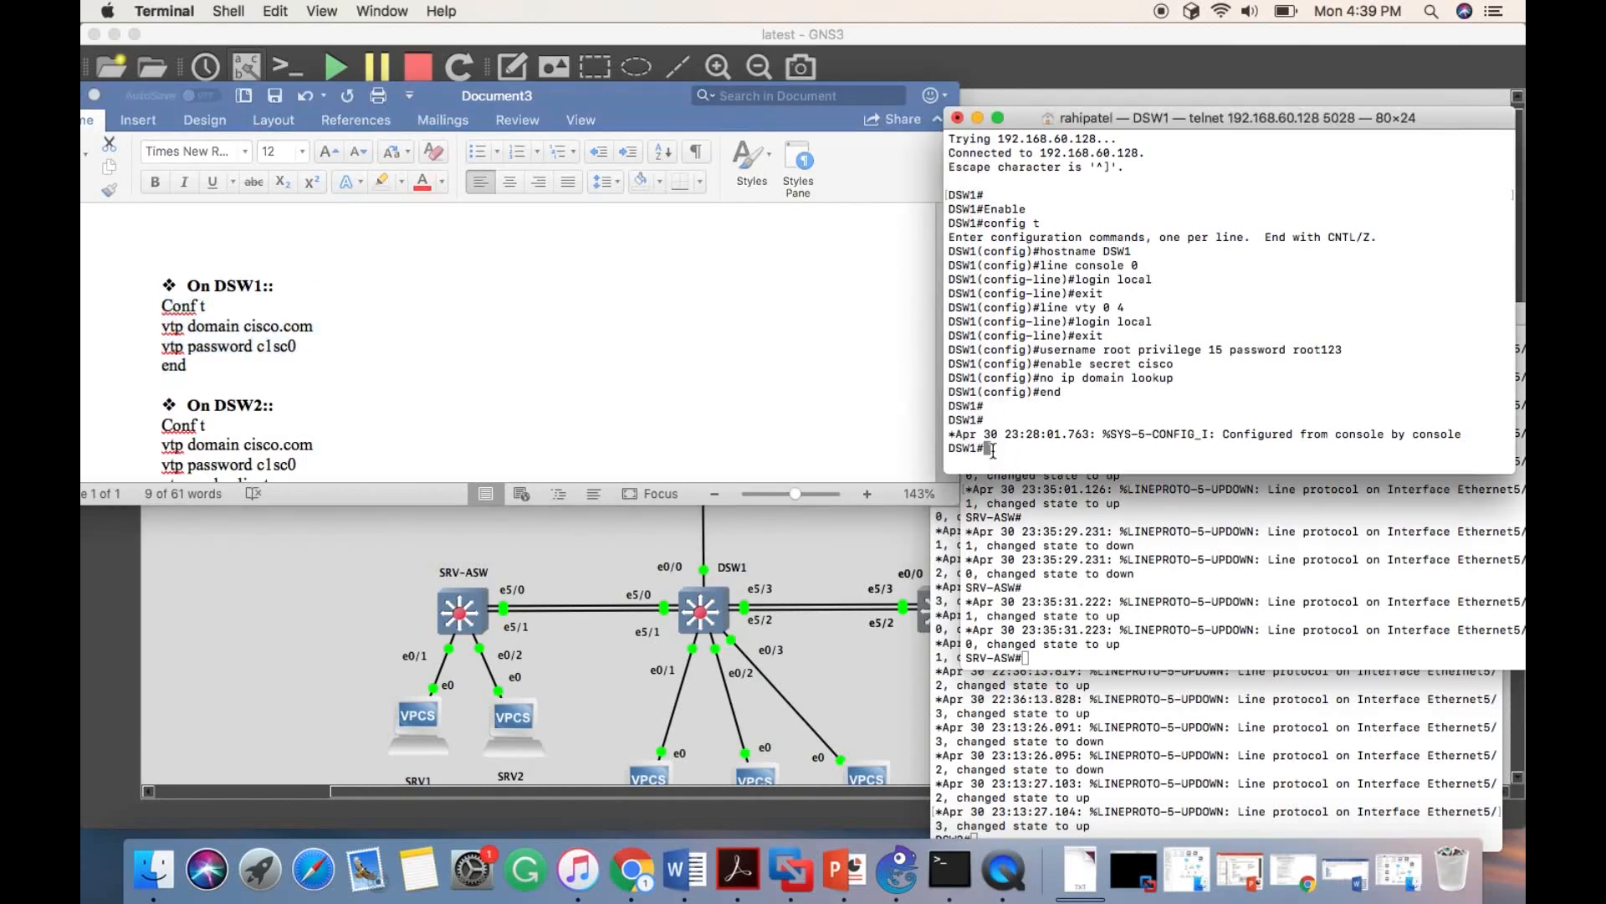
key(super+v)
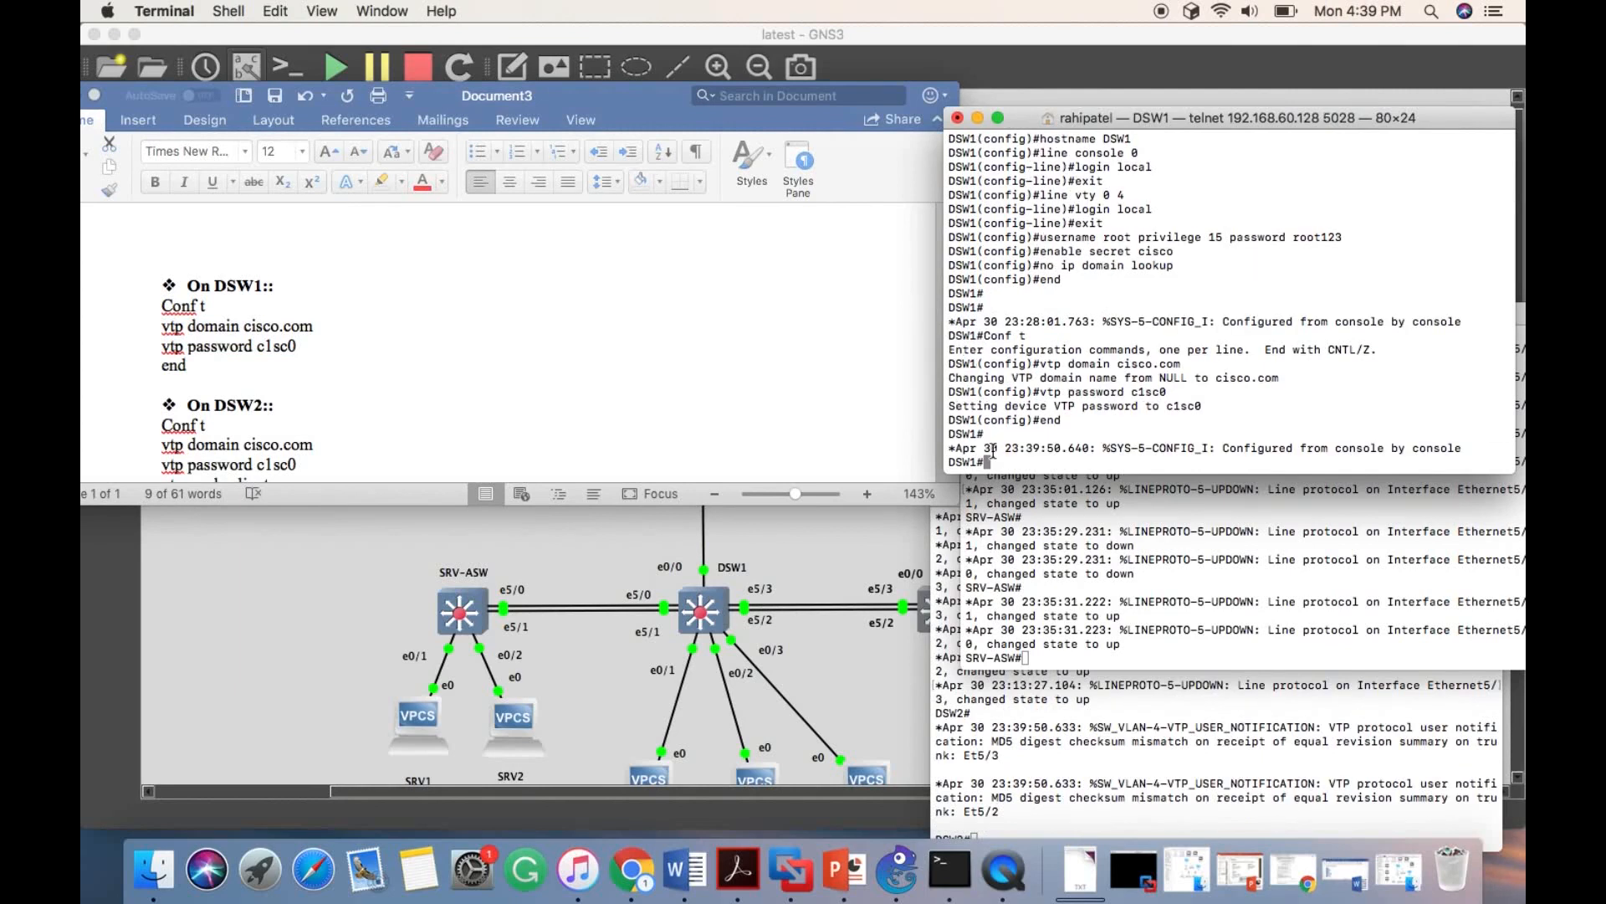
- Copy the document's DSW2 block into the SRV-ASW console, setting VTP domain cisco.com, the VTP password and client mode
scroll(259, 415, down, 3)
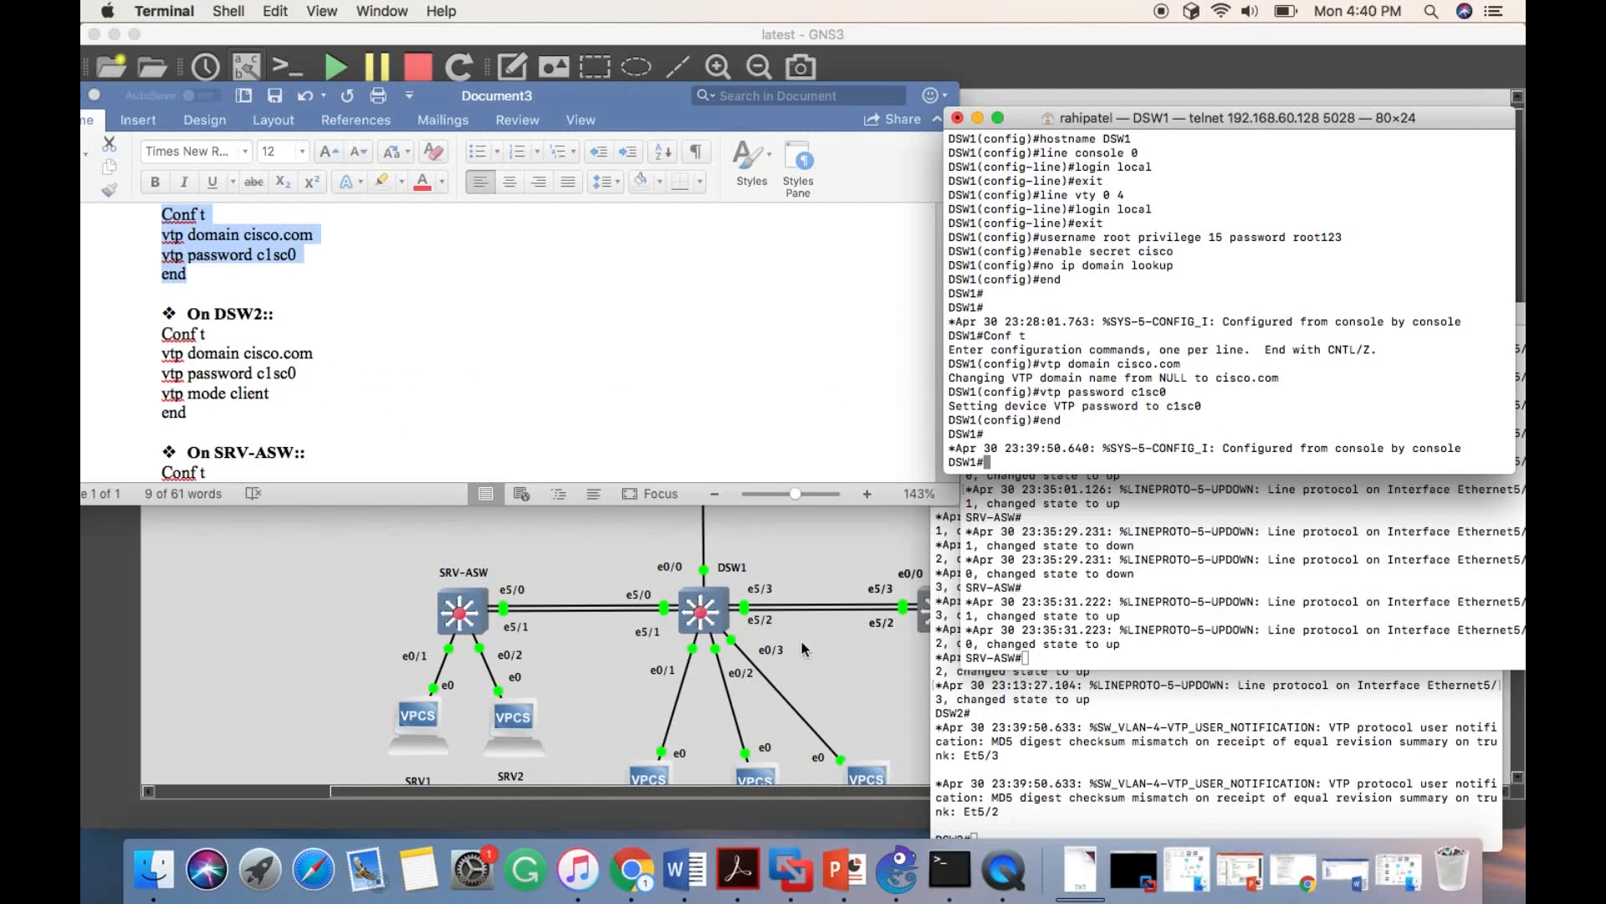
click(158, 338)
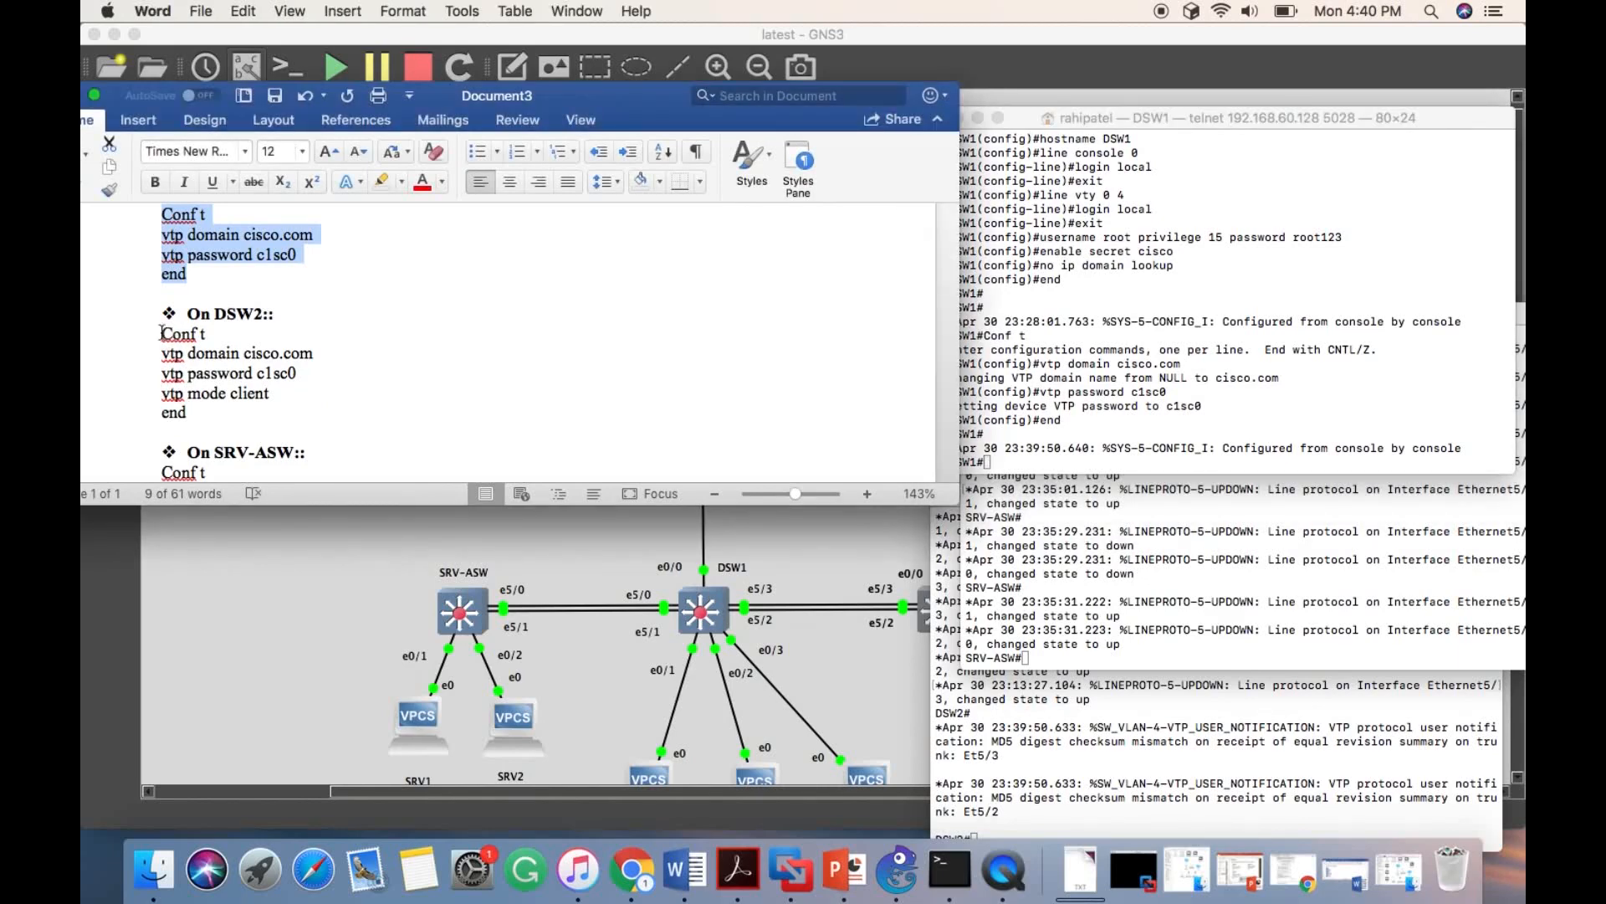
drag(159, 333, 186, 418)
key(super+c)
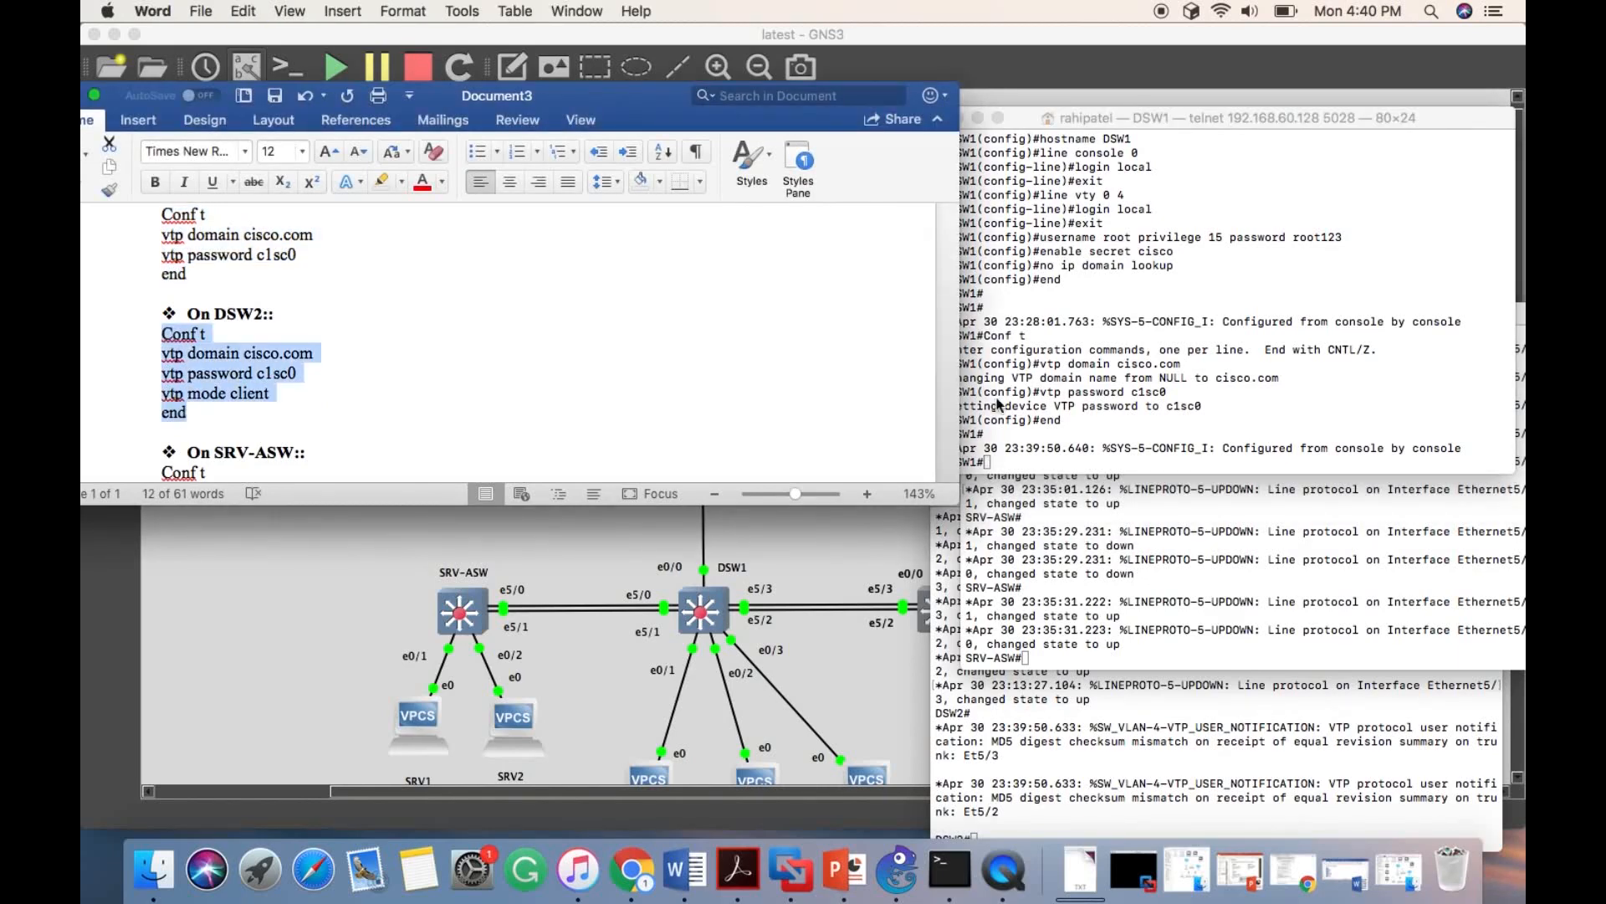
click(1245, 555)
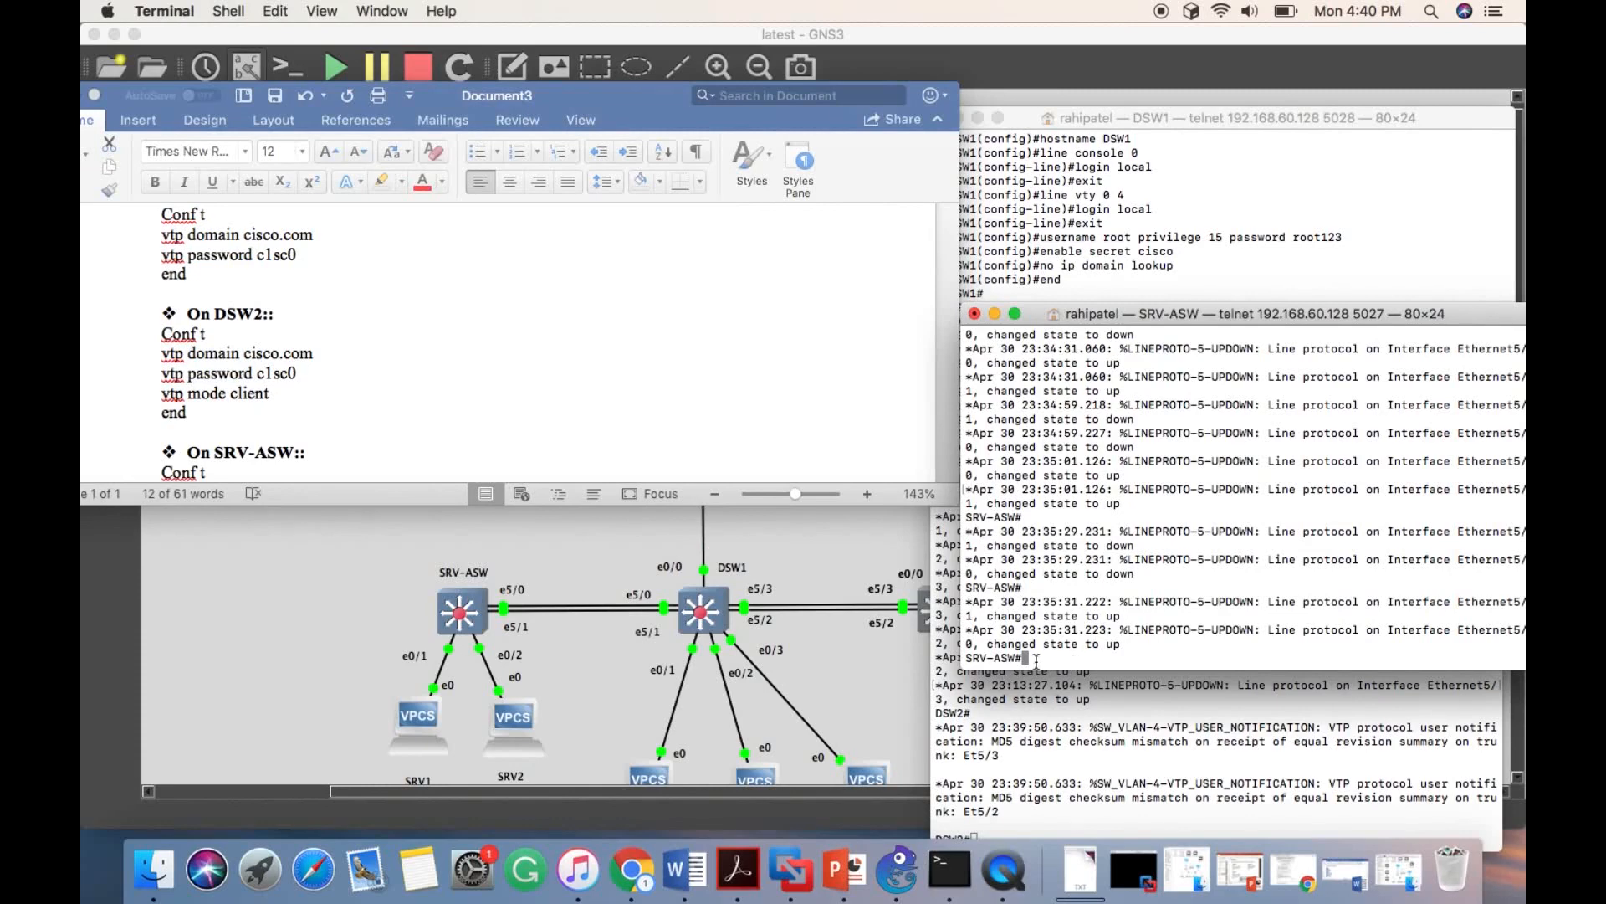
key(super+v)
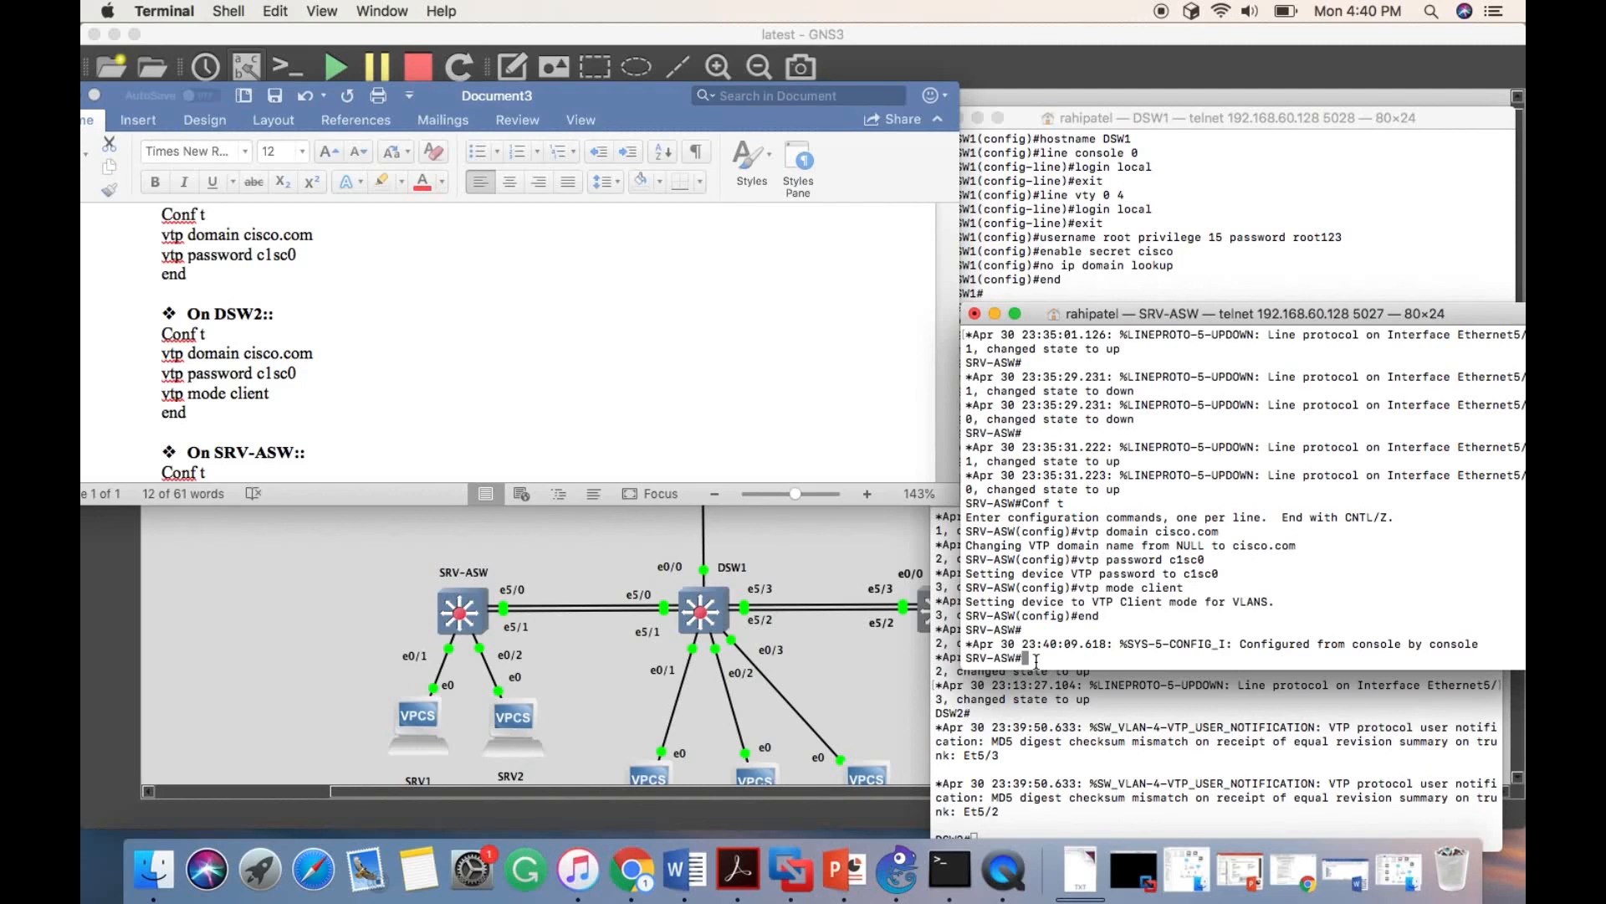
- Display the VTP status on SRV-ASW with show vtp status
text(show vtp statu)
key(Tab)
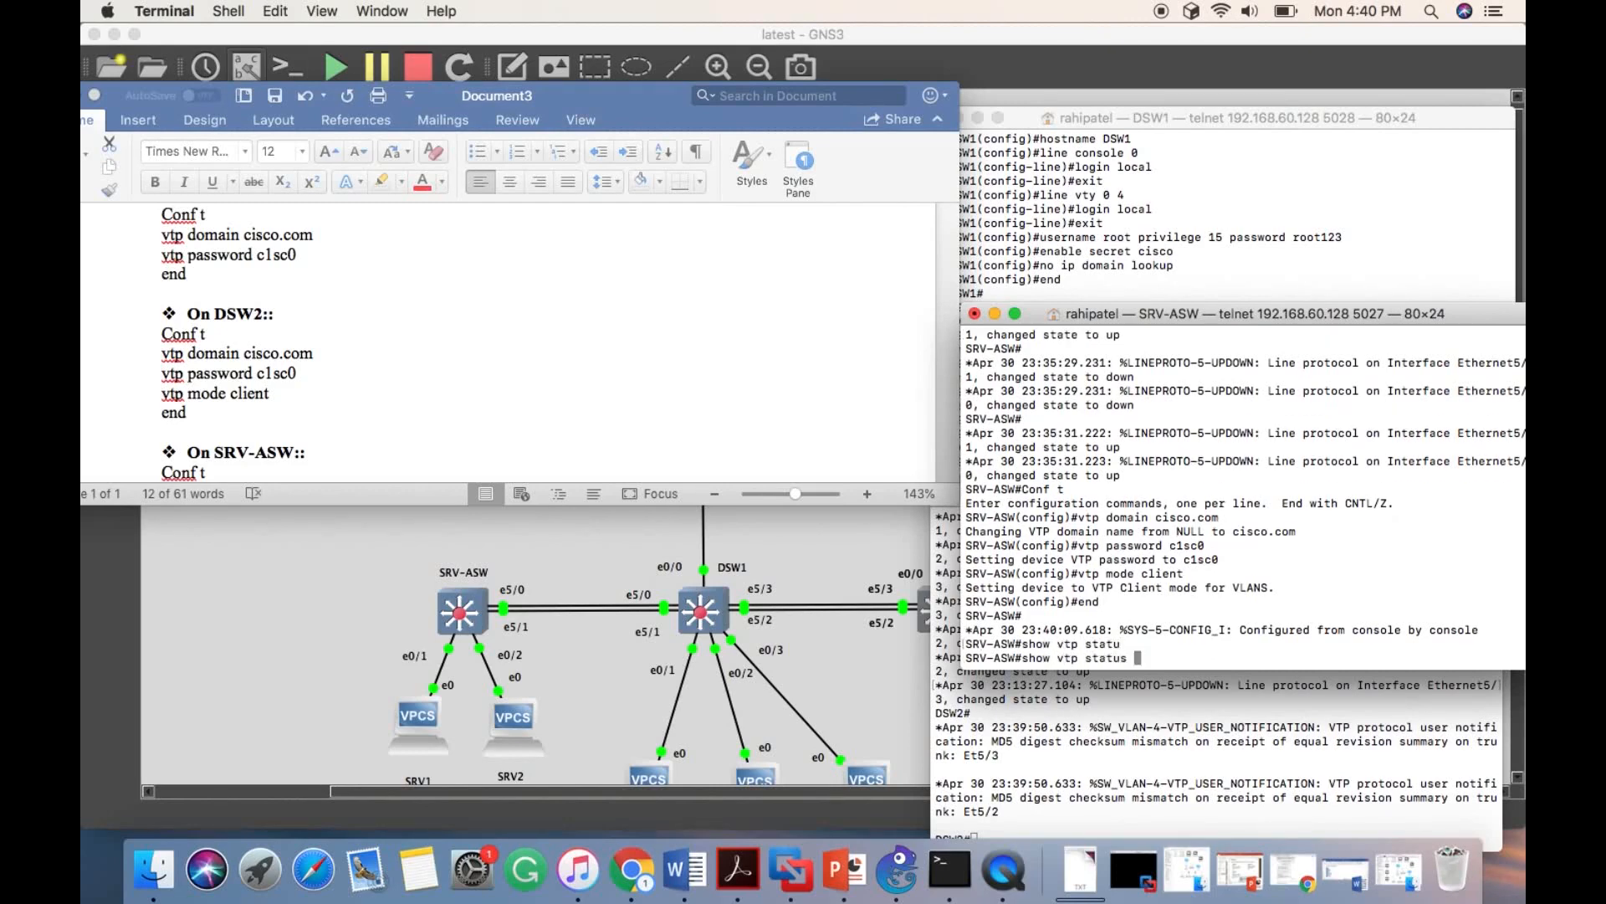
key(Return)
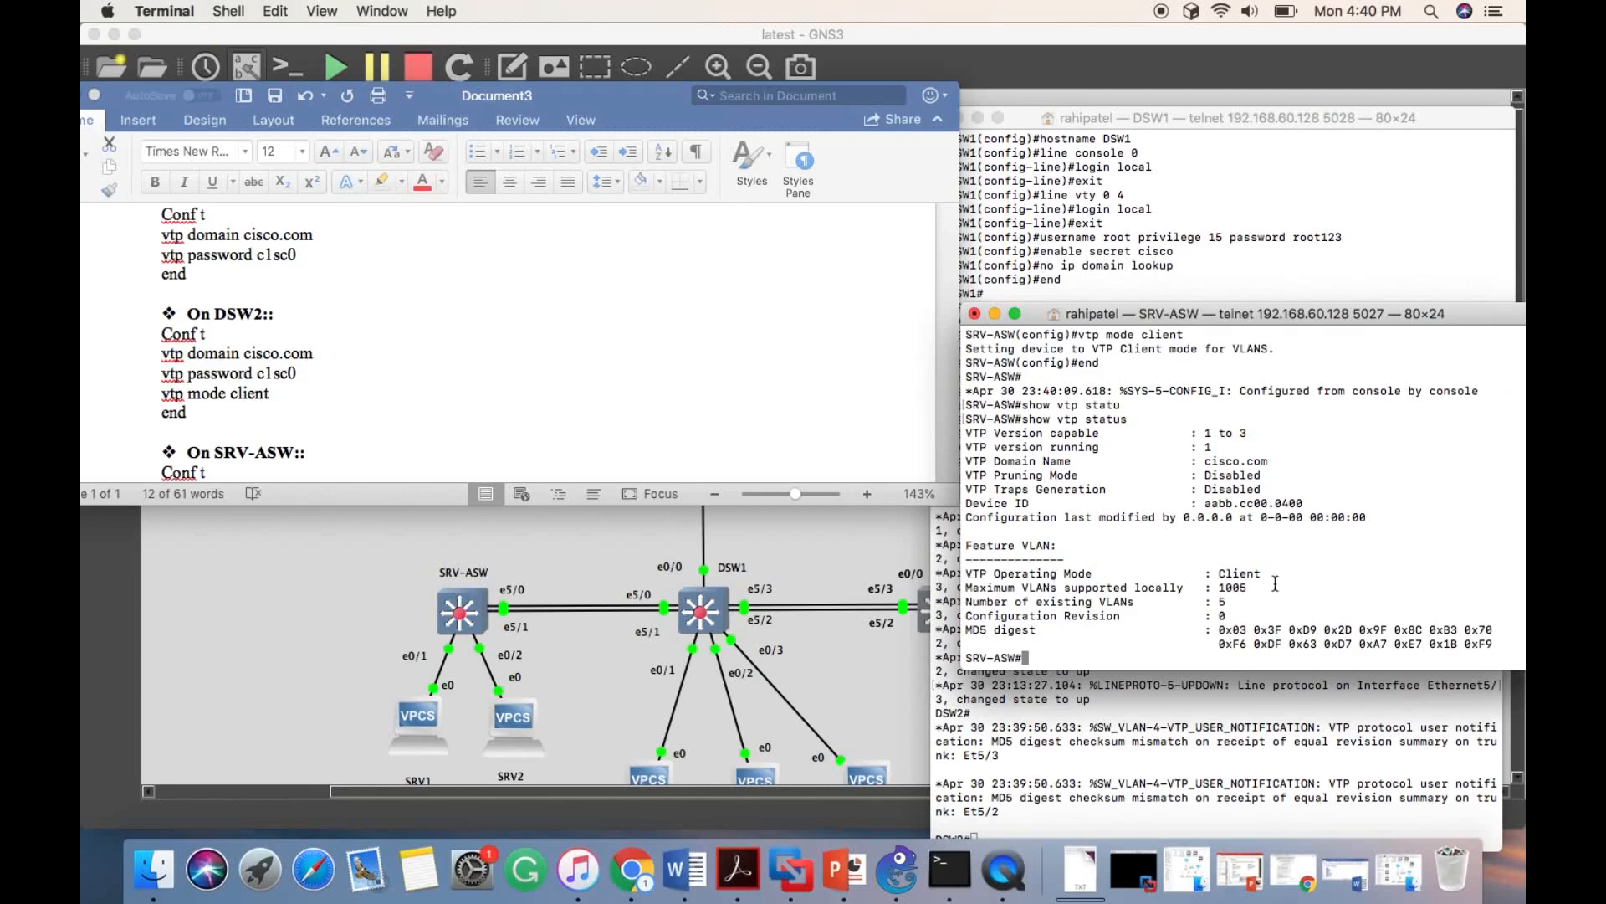
- Bring the DSW2 console into view and apply the copied block with VTP domain cisco.com, the VTP password and client mode
click(1137, 731)
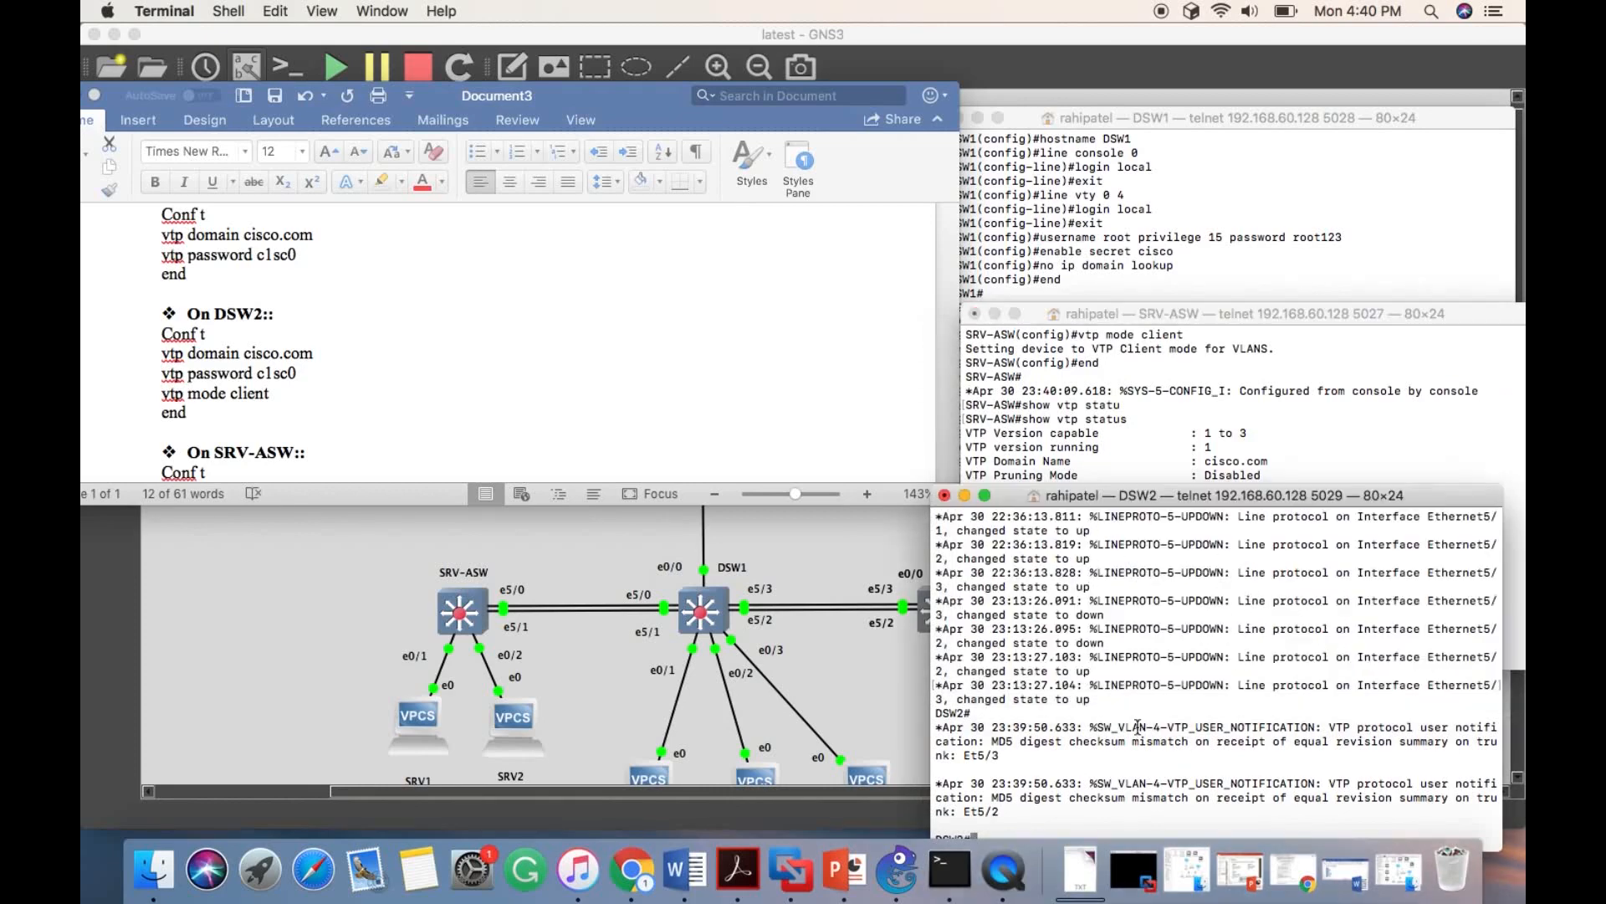
drag(1151, 499, 1244, 340)
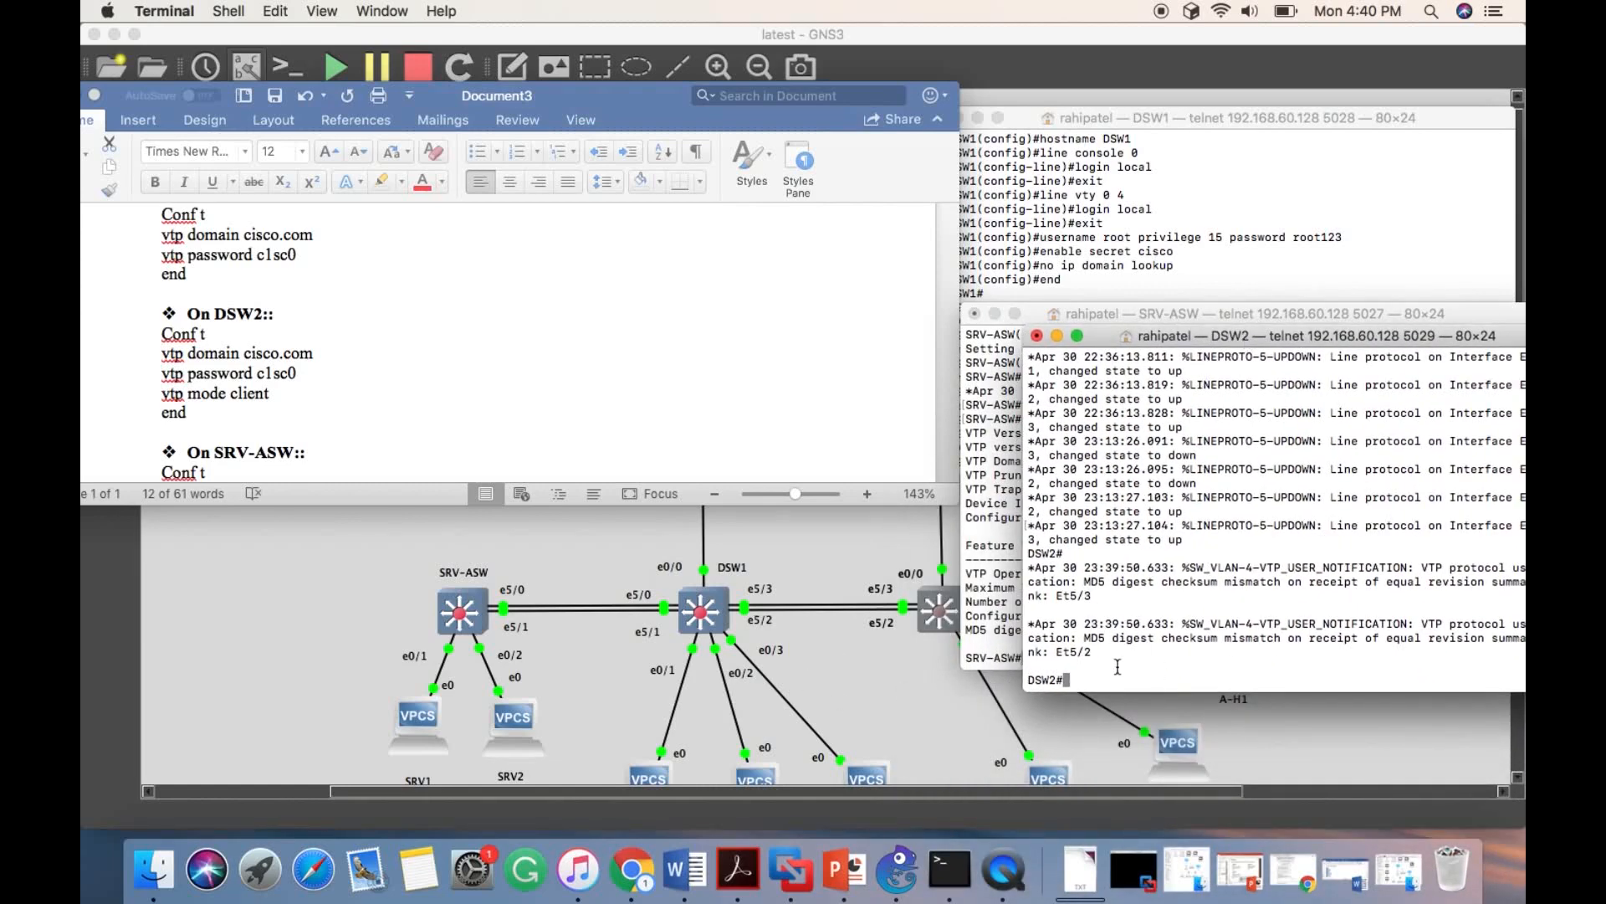
key(super+v)
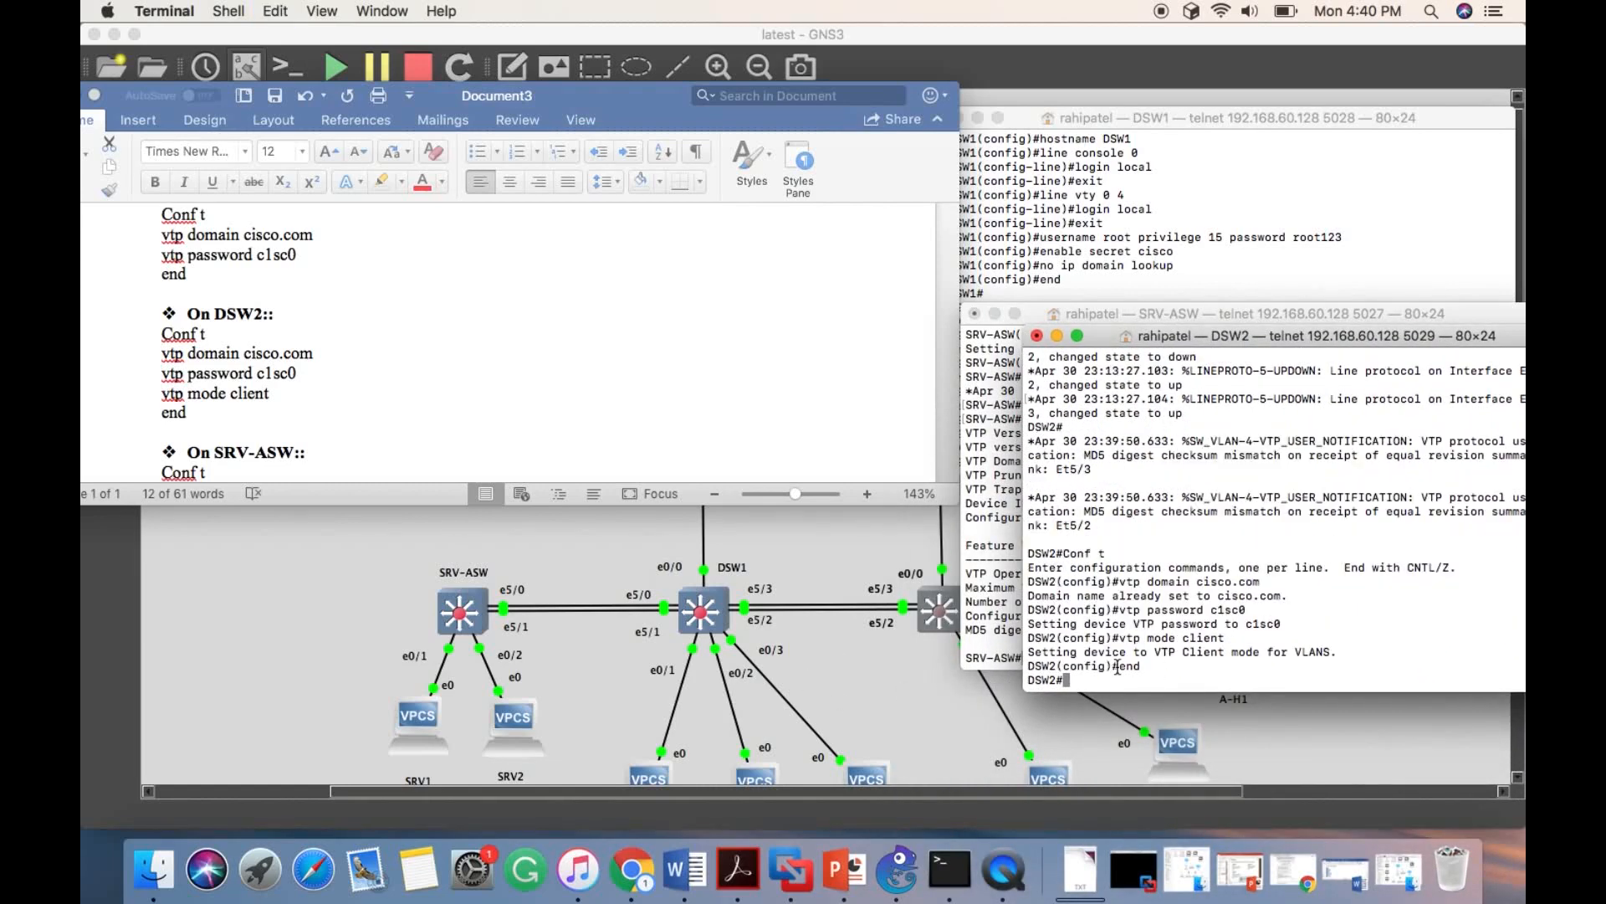
- Display the VTP status on DSW2 with show vtp status
text(show )
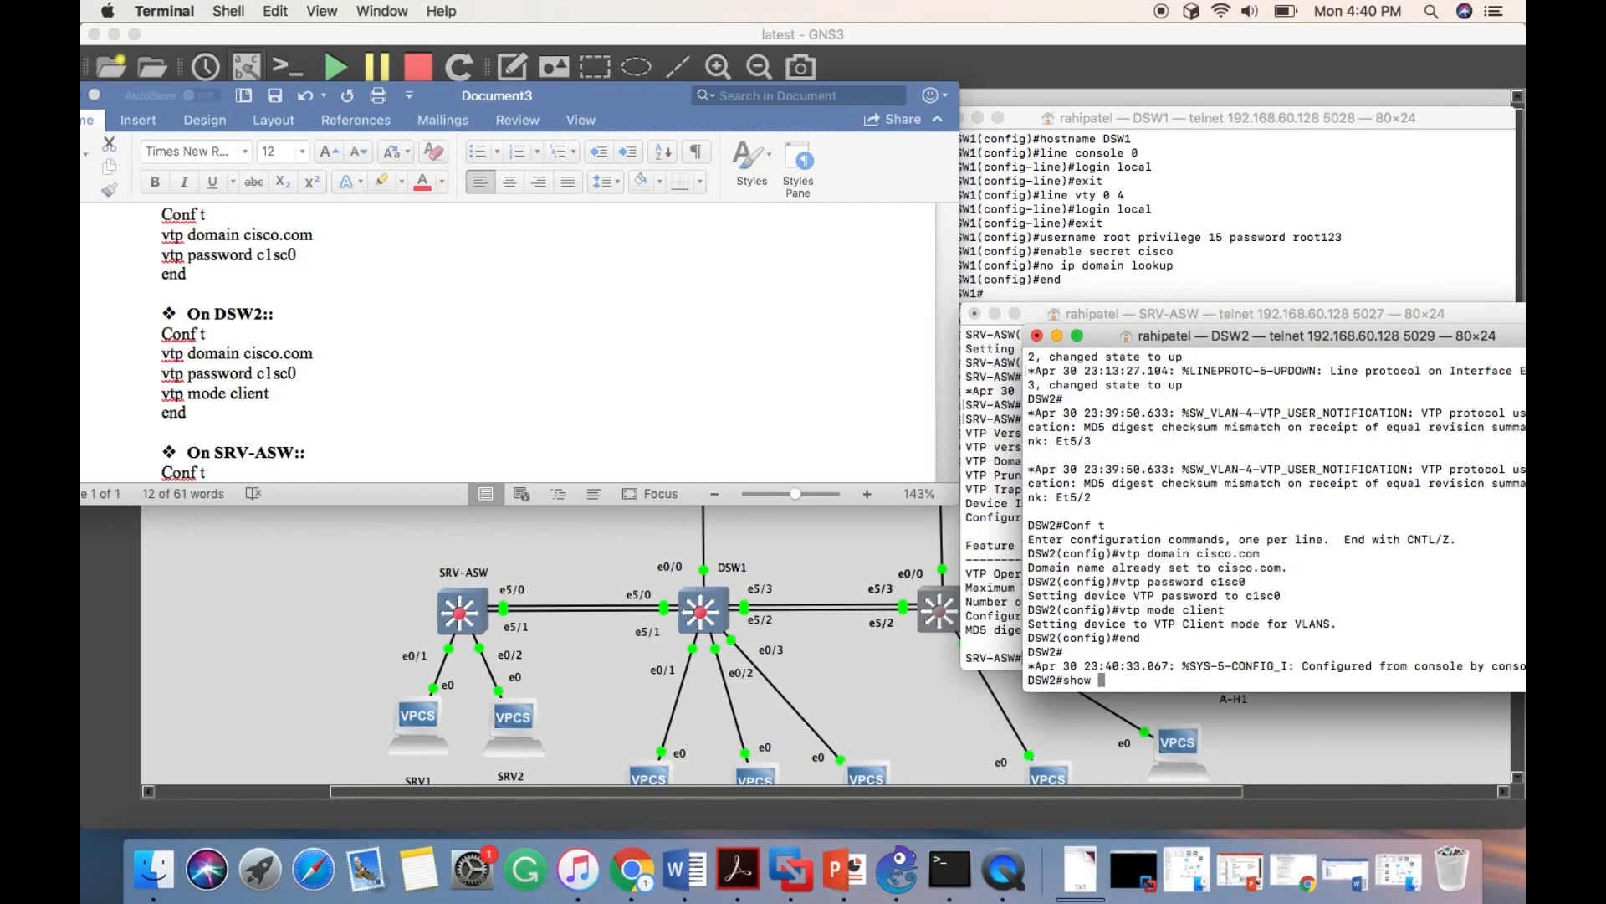
text(vtp st)
key(Tab)
key(Return)
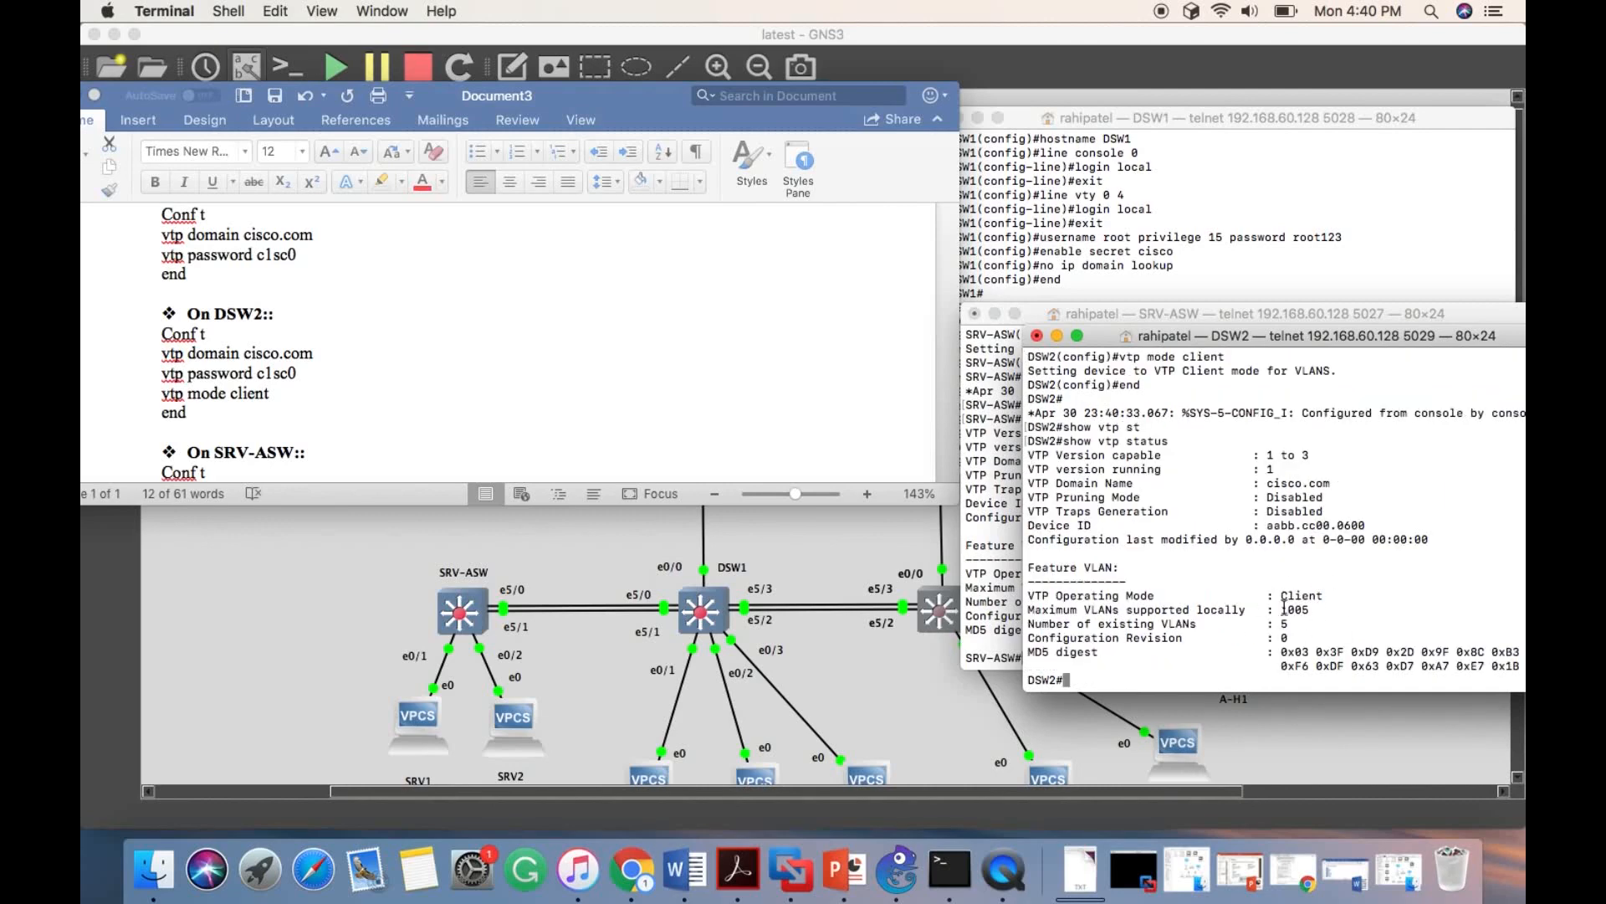
- Display the VTP status on DSW1 with show vtp status
click(1240, 183)
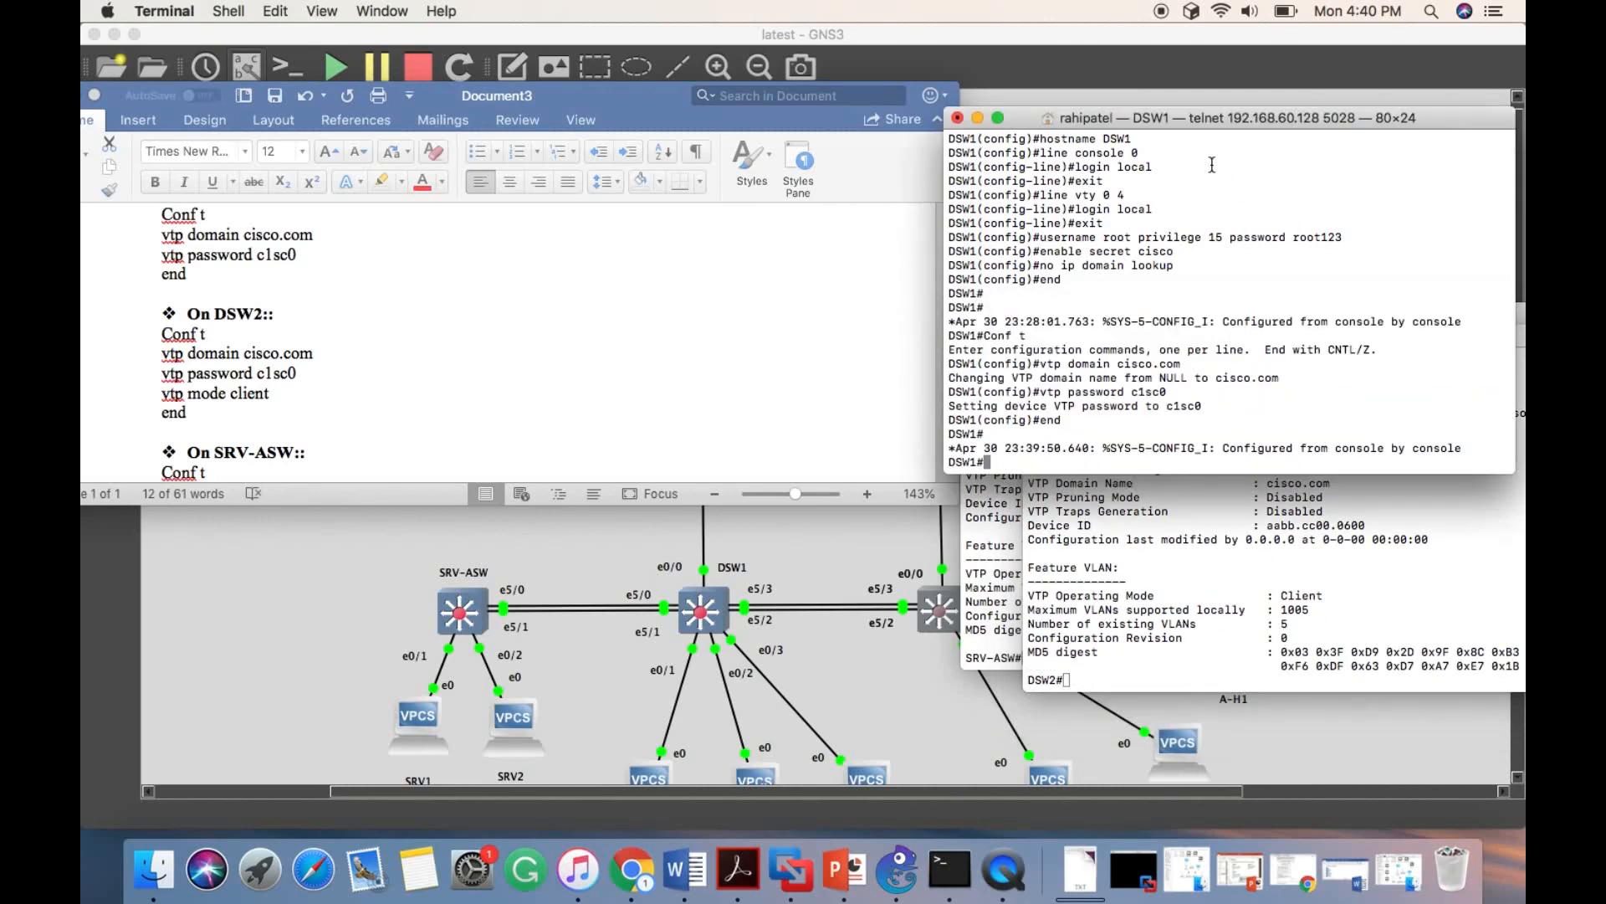
text(show vtp status)
key(Return)
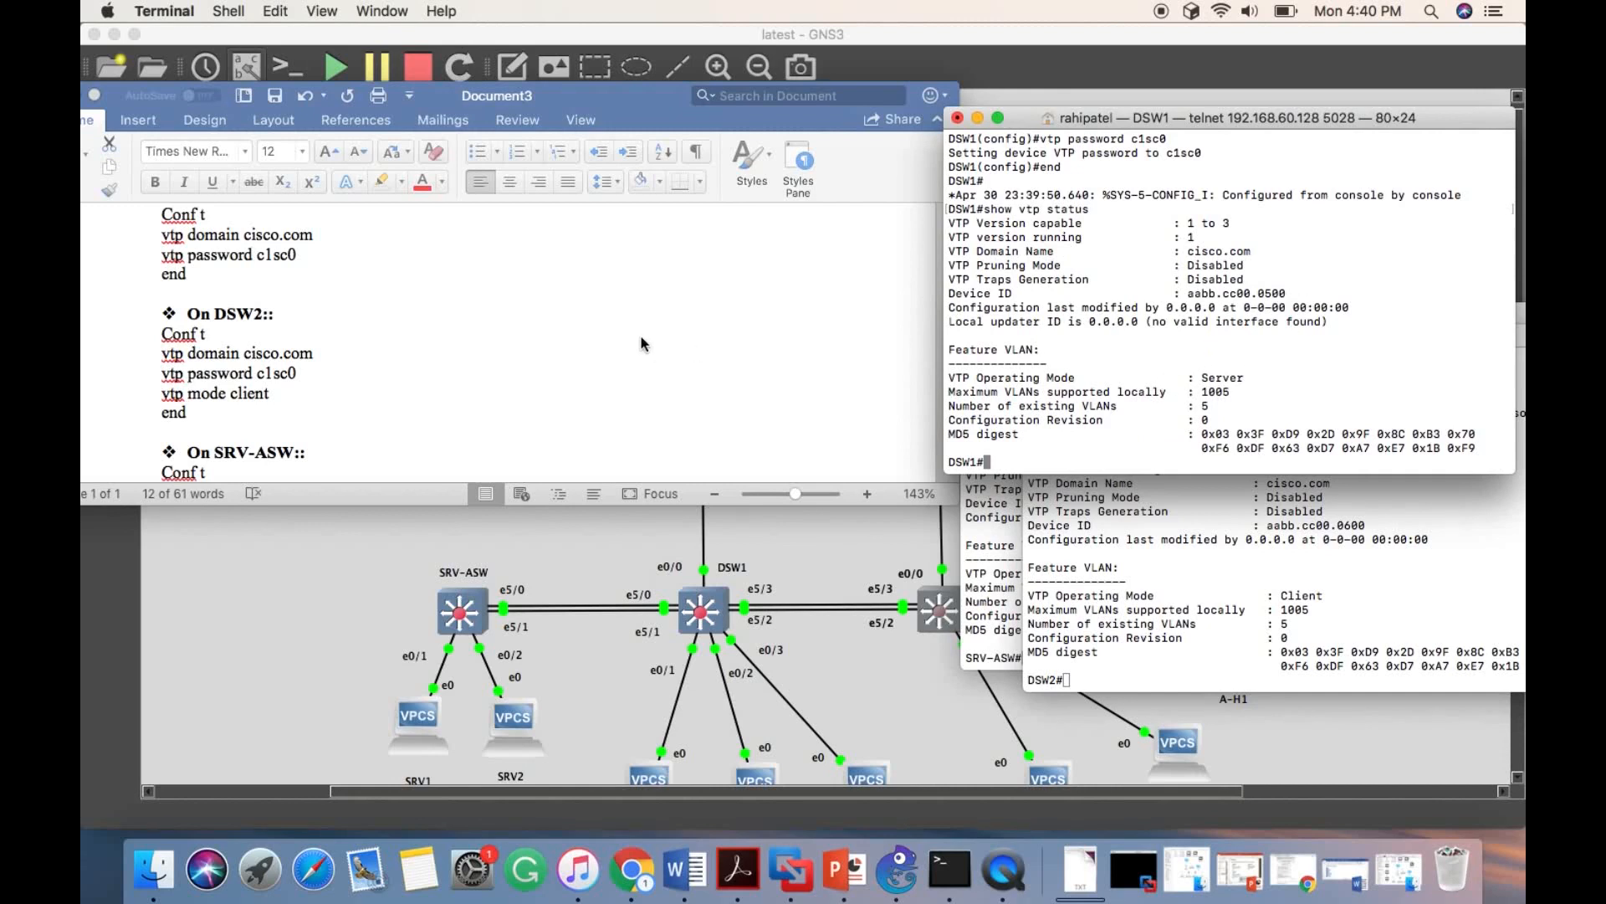
- Copy the document's VLAN block into the DSW1 console, creating VLAN 2 Server, VLAN 3 sales, VLAN 4 Technical and VLAN 5 account
scroll(641, 337, down, 3)
drag(570, 102, 616, 504)
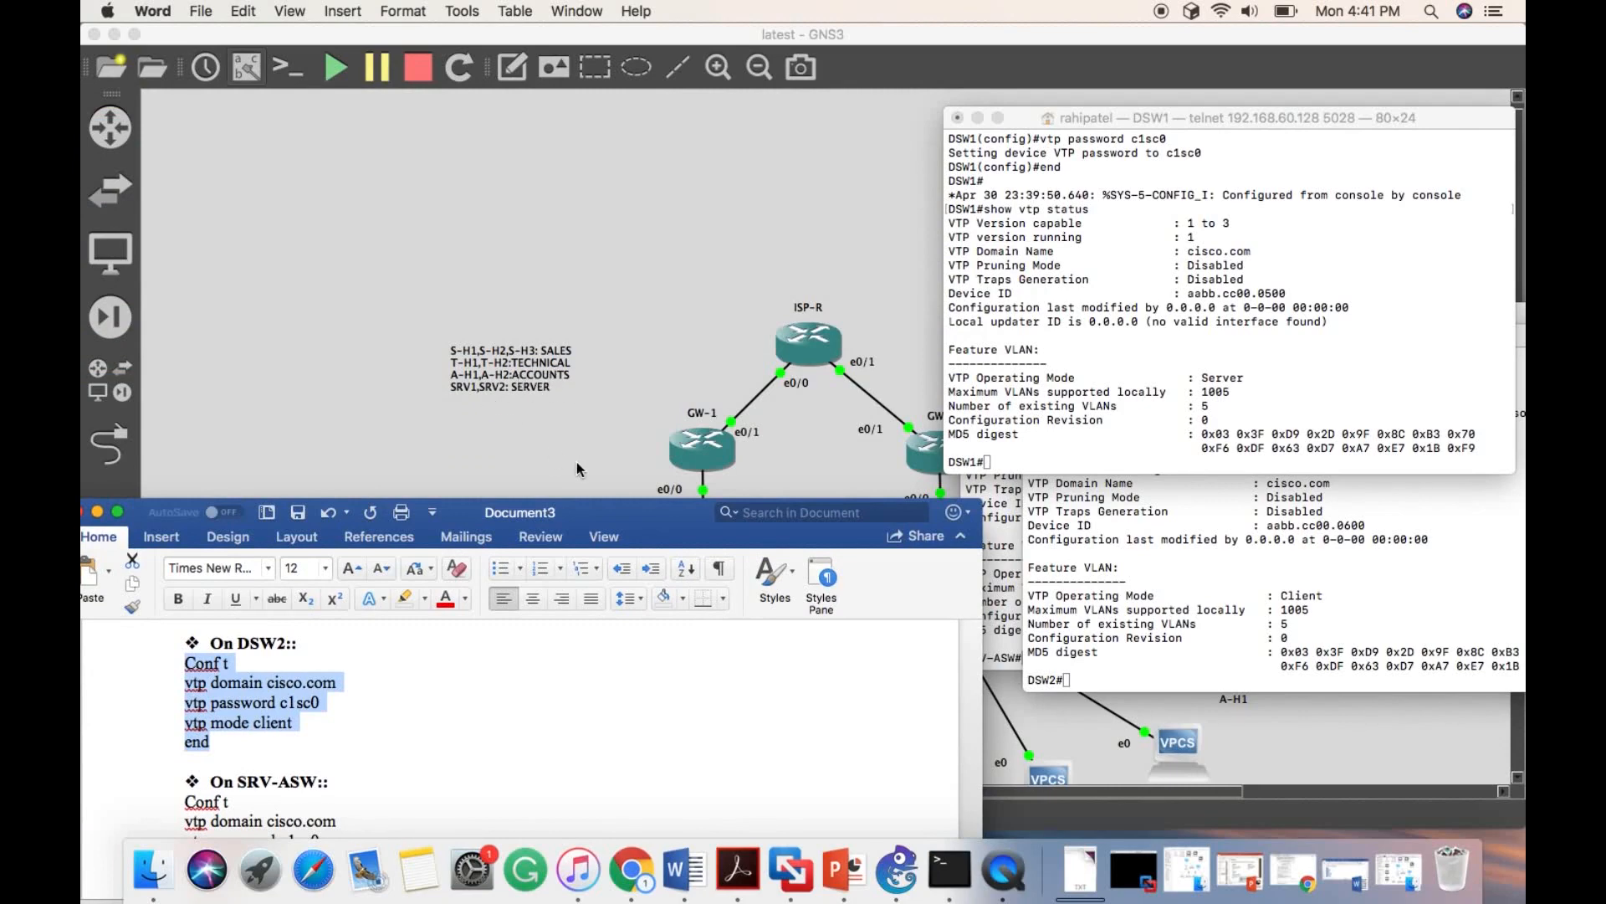
drag(605, 512, 614, 124)
scroll(420, 436, down, 5)
key(super+v)
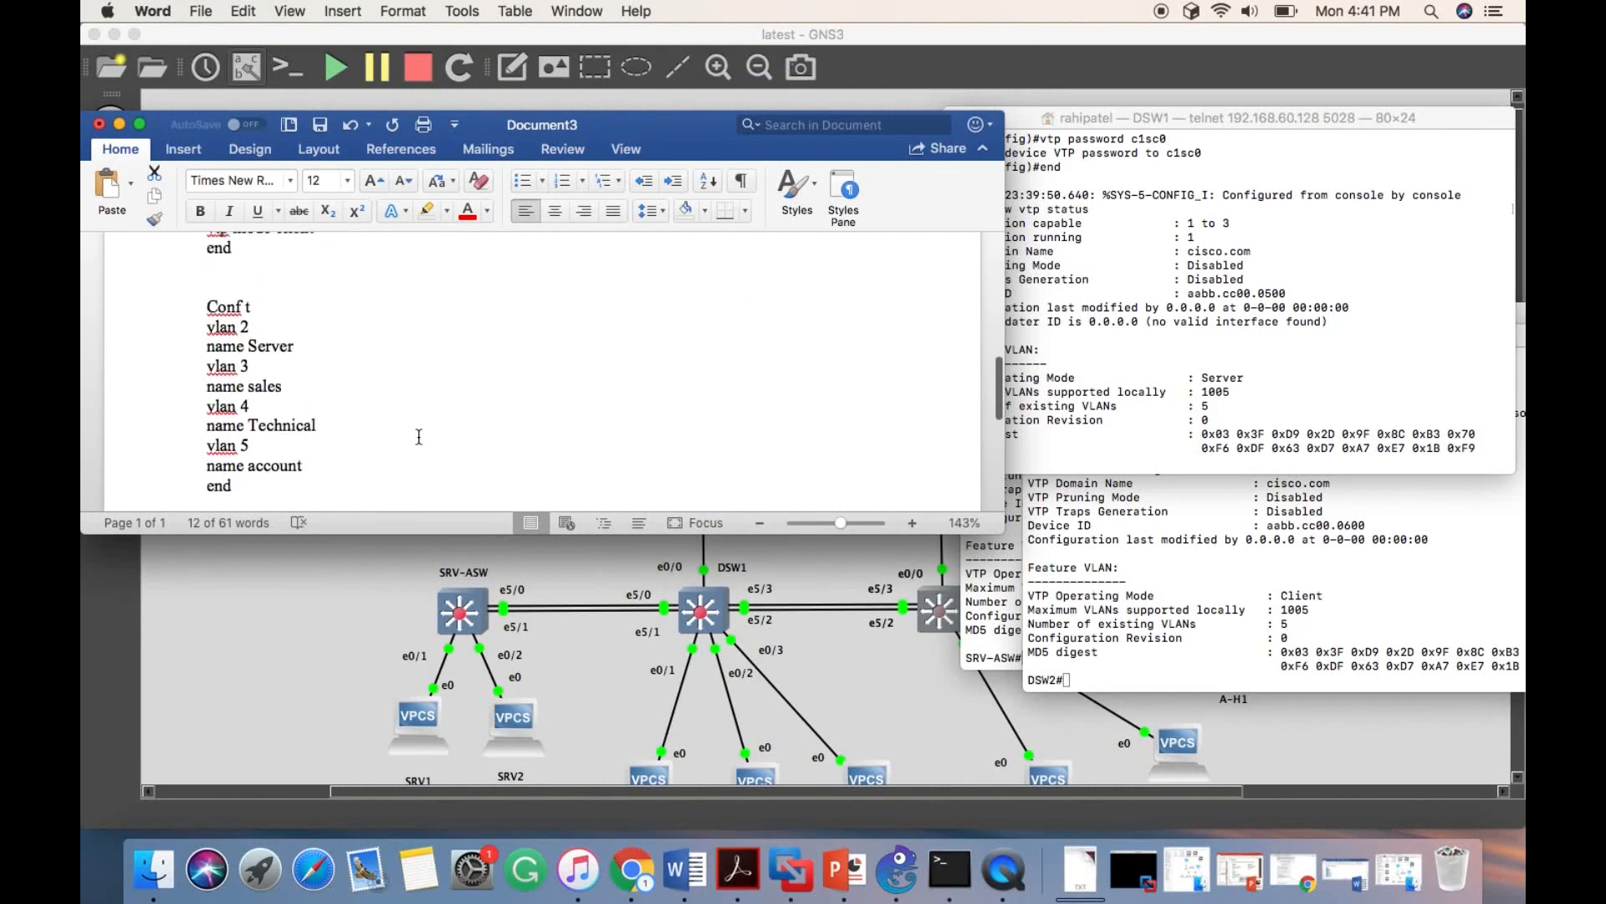
drag(206, 302, 232, 484)
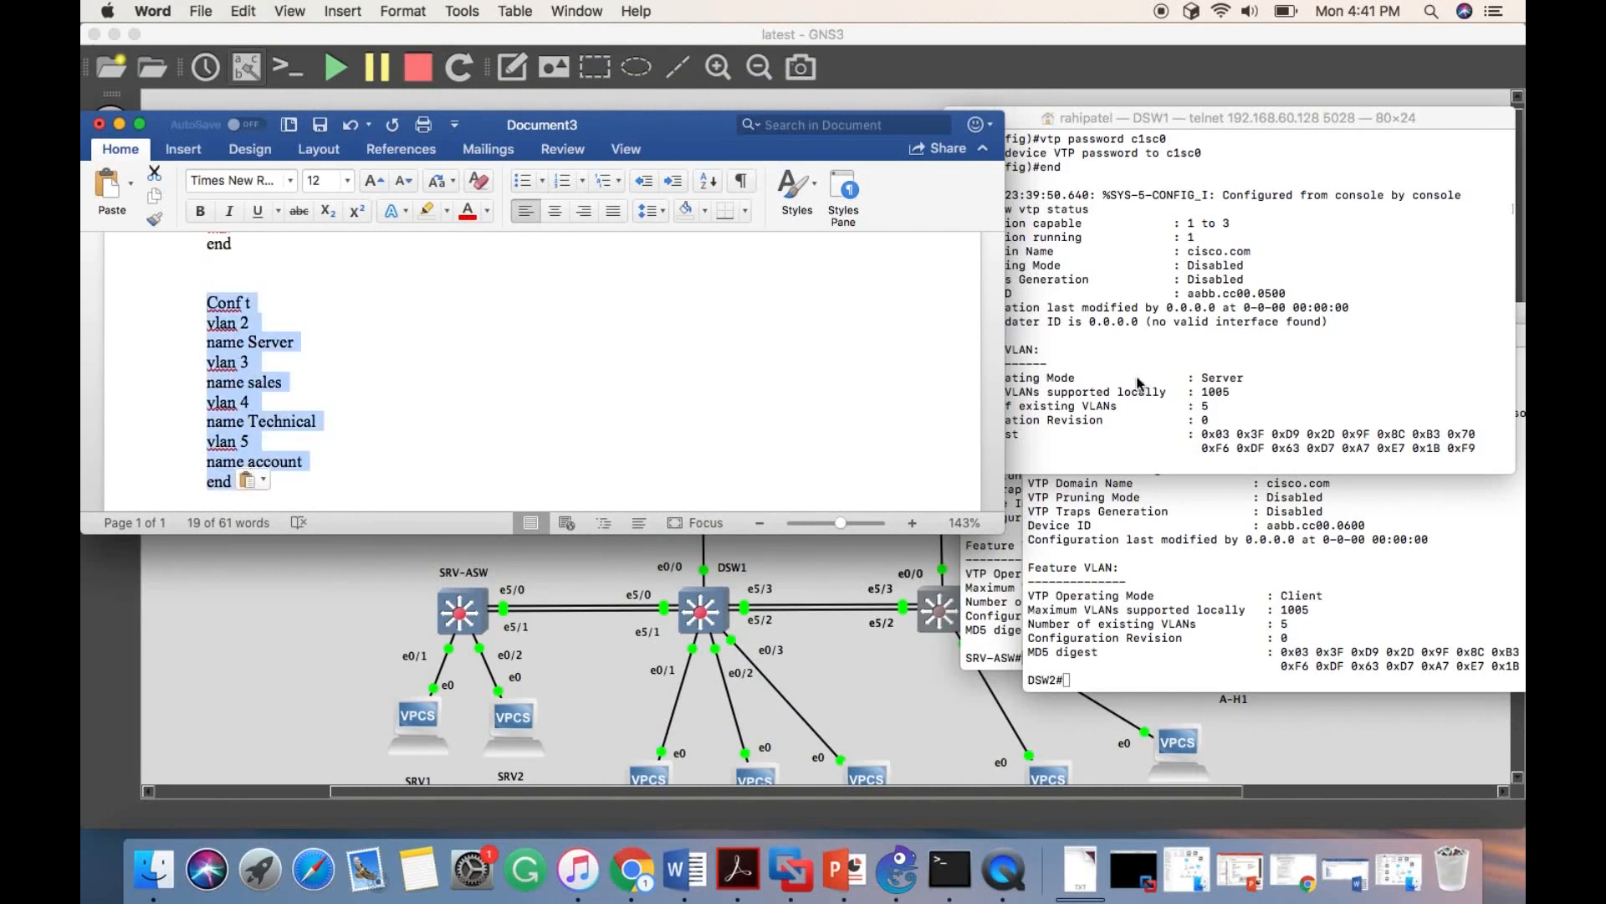
click(969, 468)
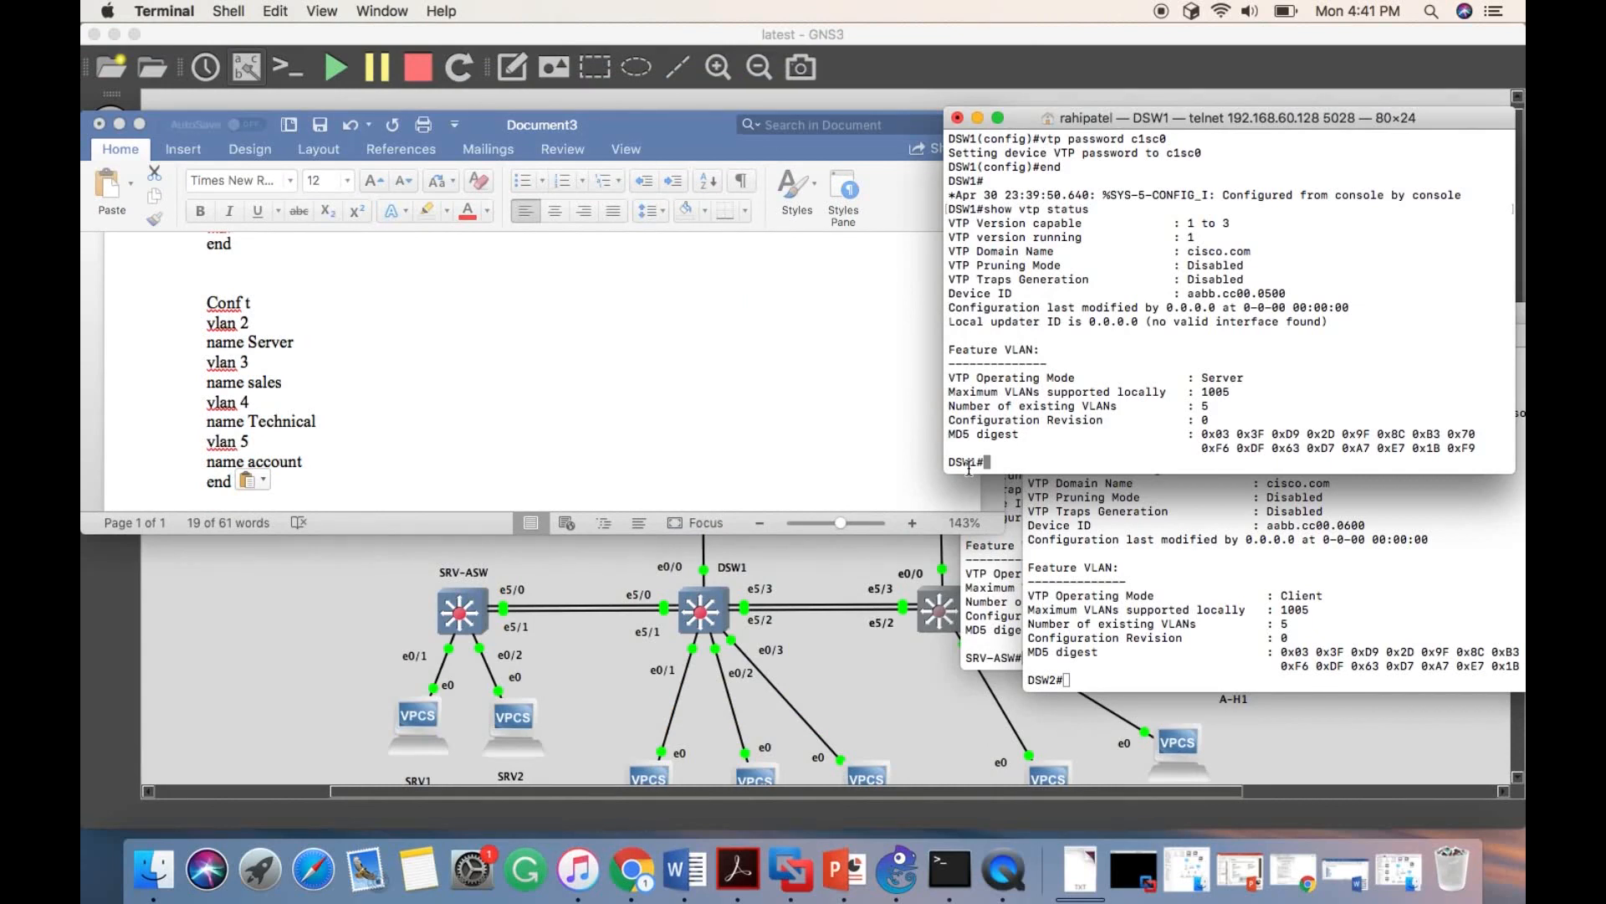
key(super+v)
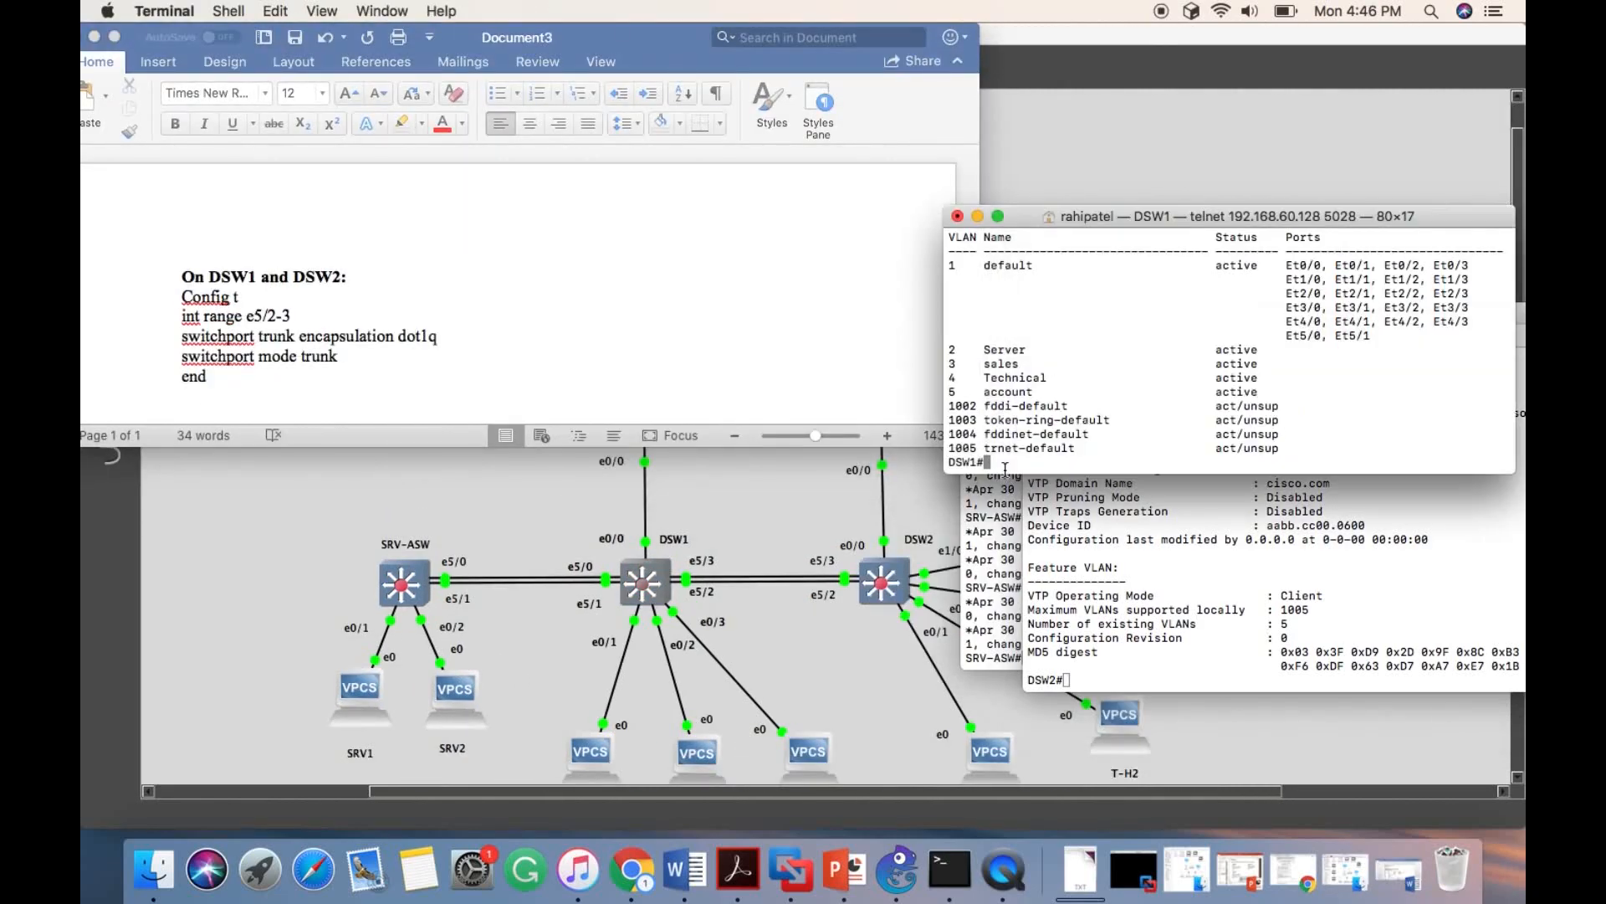
- Display the VLAN summary on DSW1 with show vlan br
text(show vlan br)
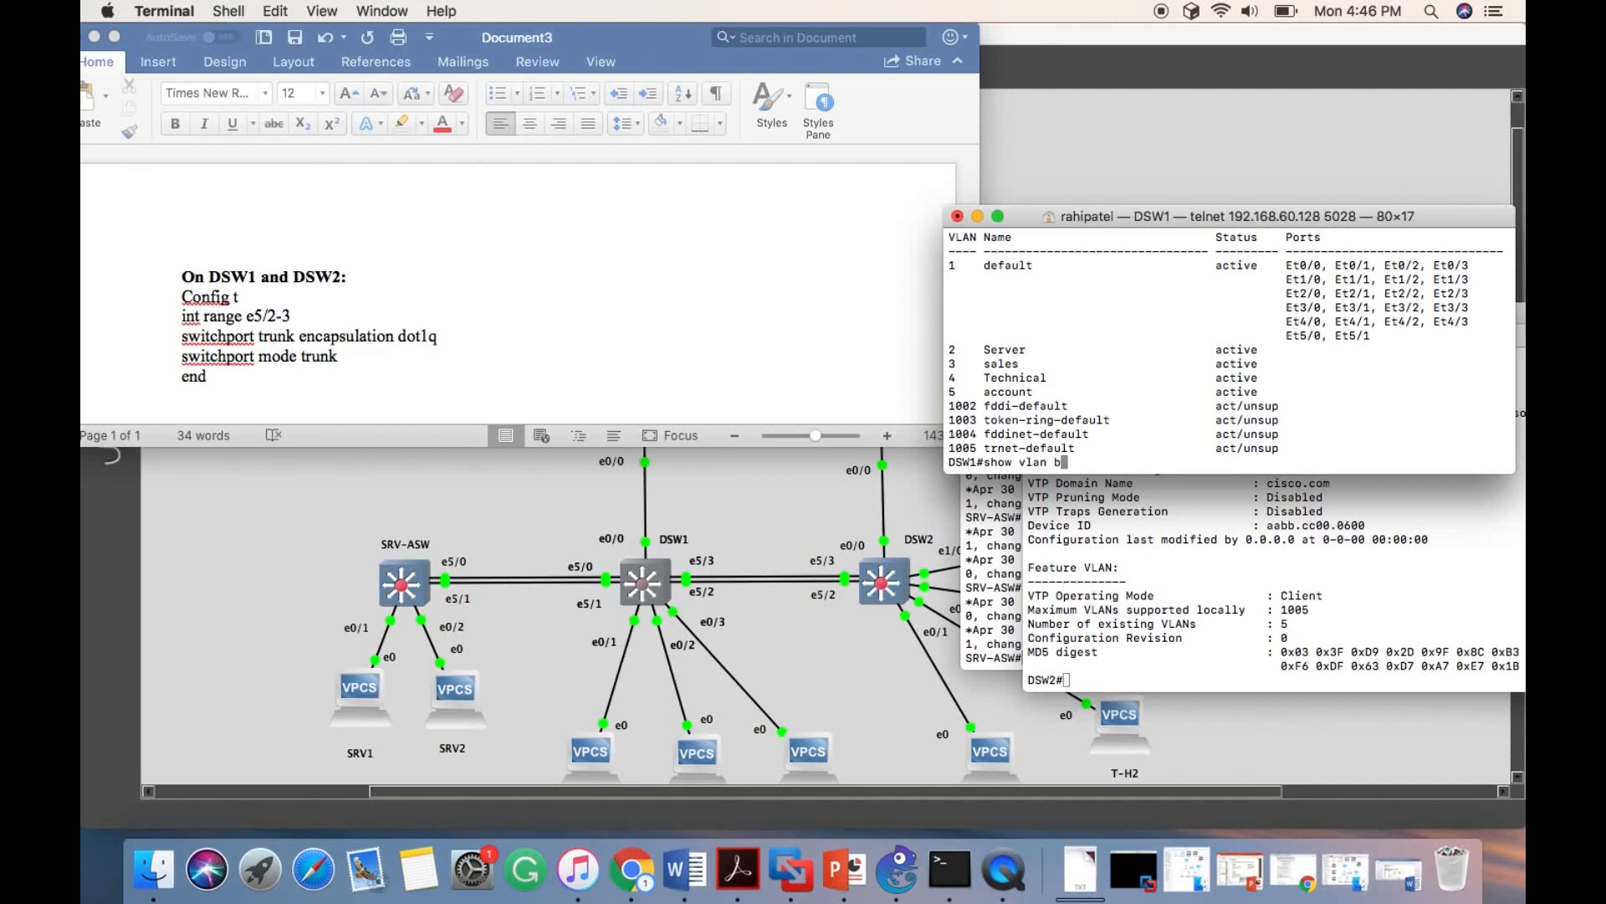
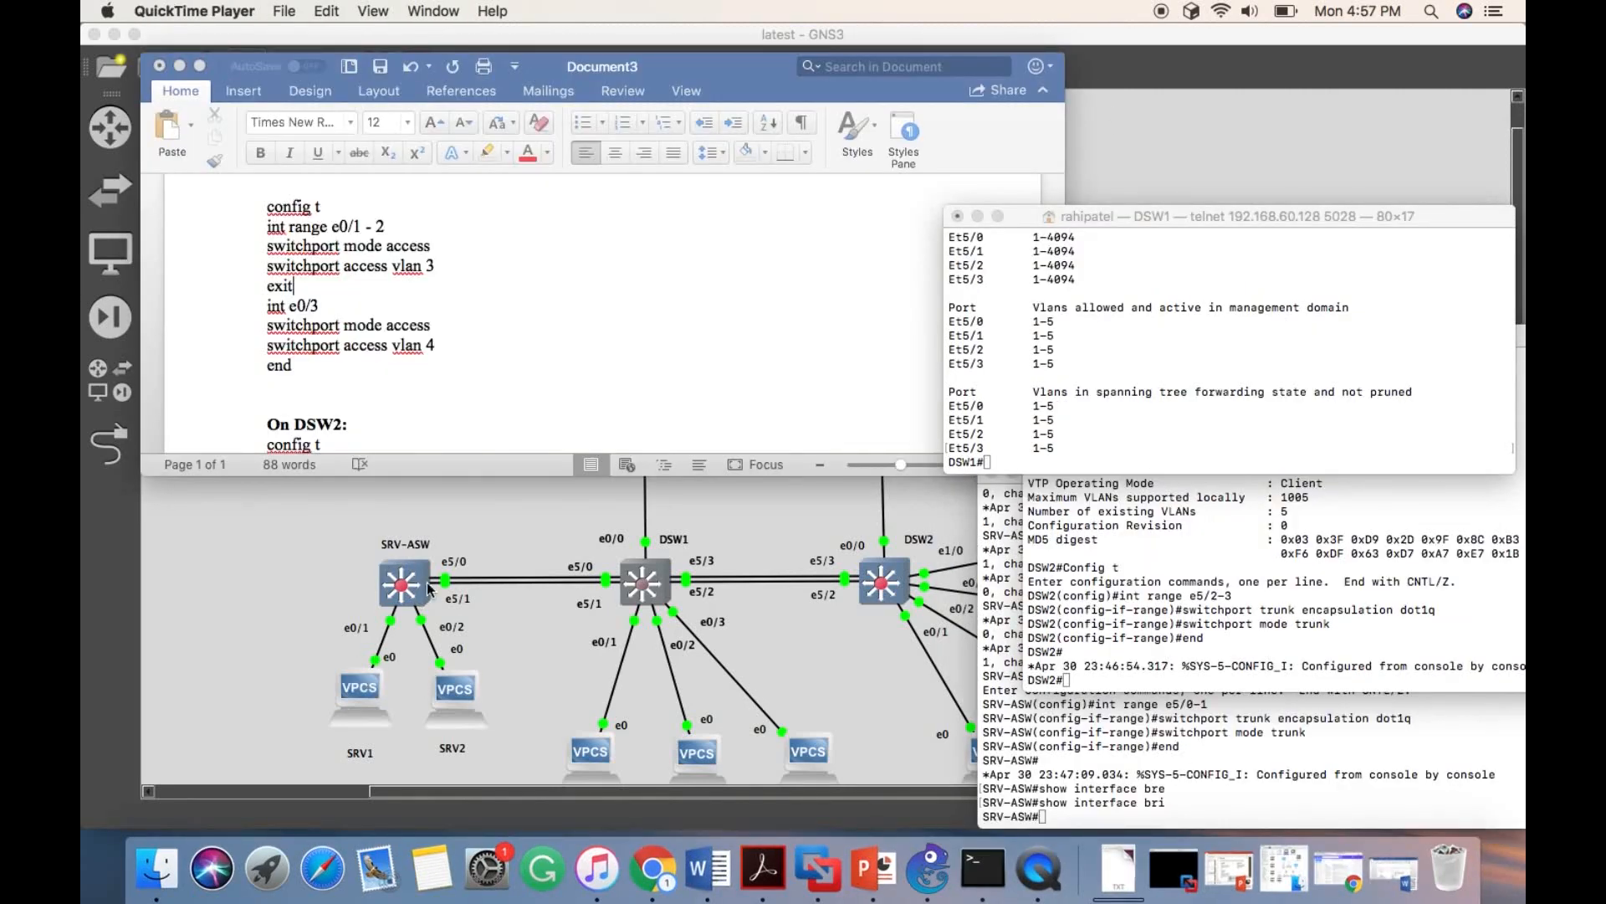
- Examine the topology's host-to-port connections and department legend against the document's access VLAN commands for DSW1
scroll(416, 565, up, 2)
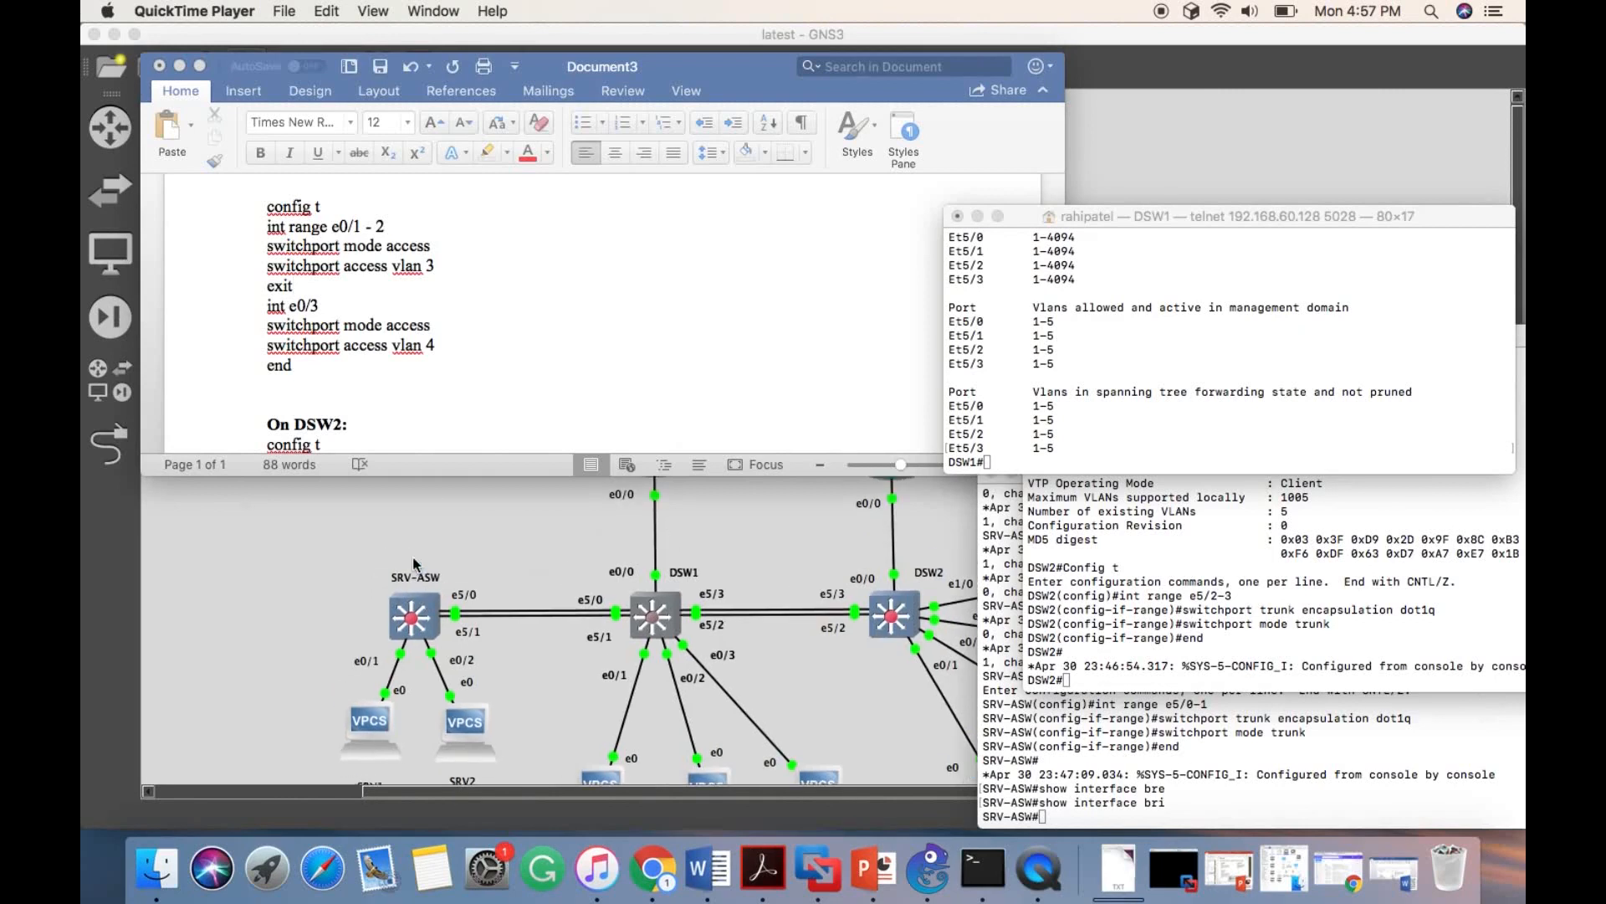
scroll(335, 230, up, 3)
scroll(332, 235, down, 1)
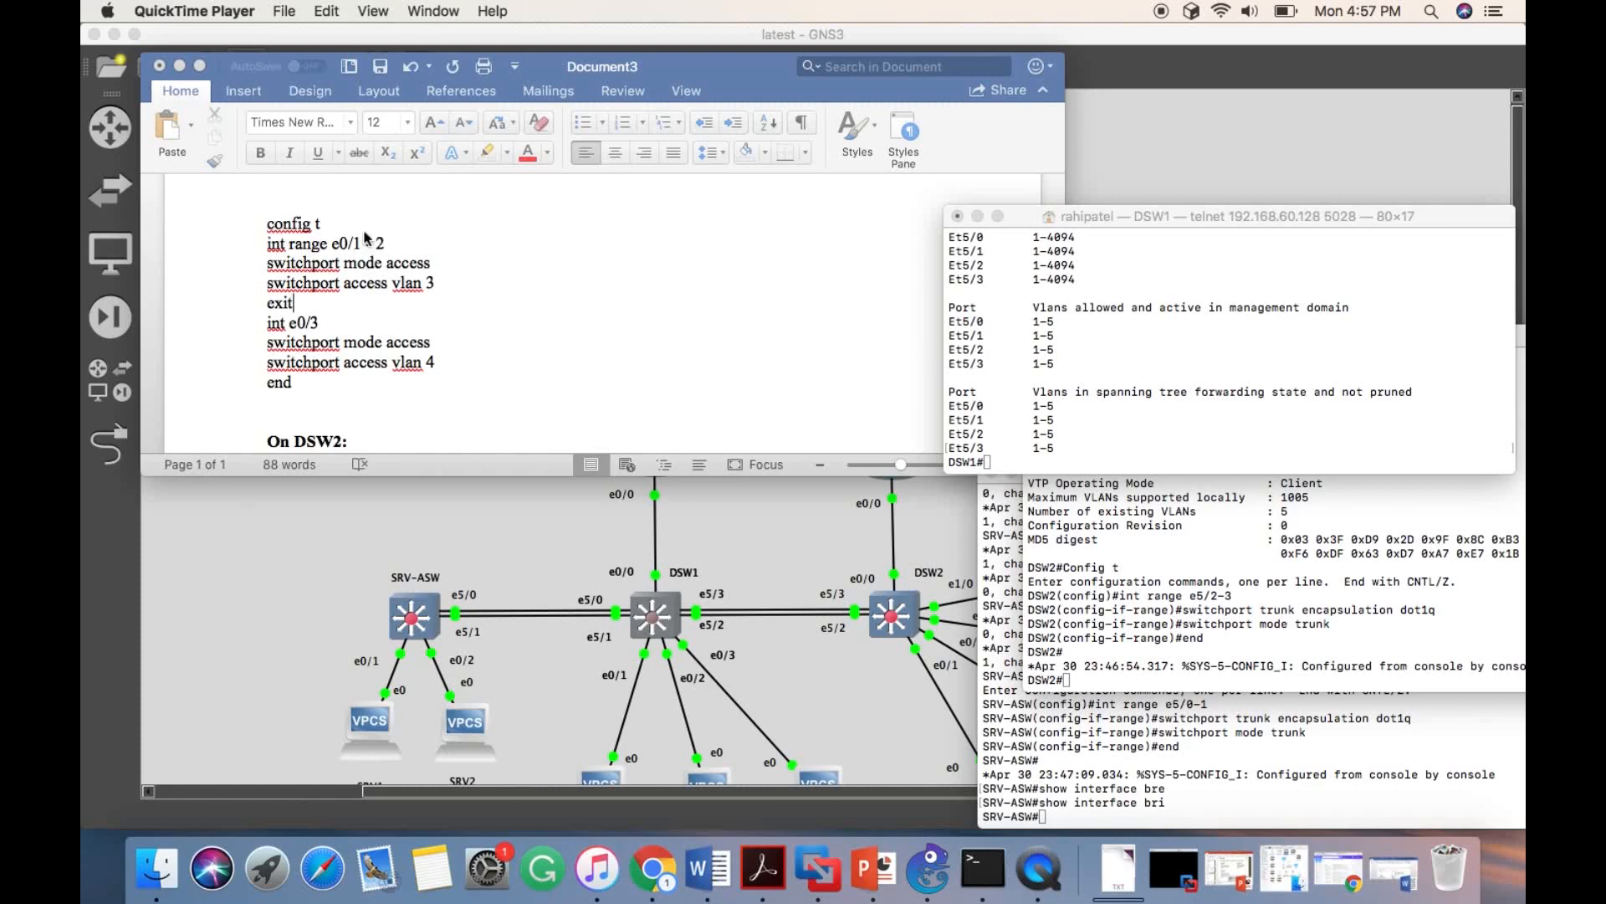
scroll(346, 406, down, 2)
scroll(616, 695, down, 5)
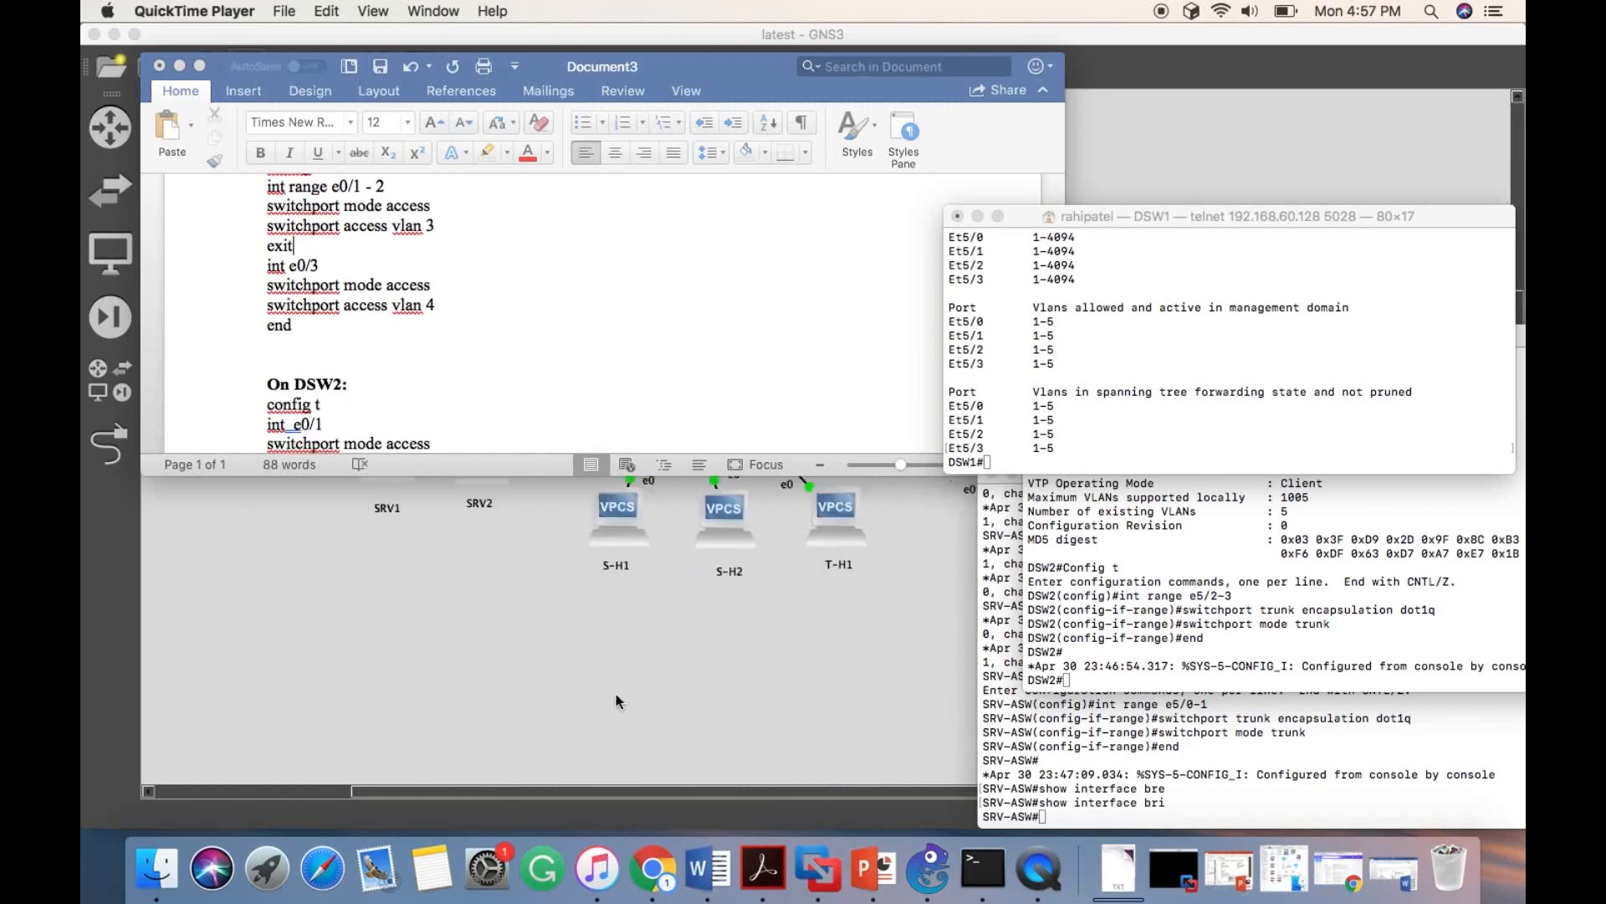
click(593, 735)
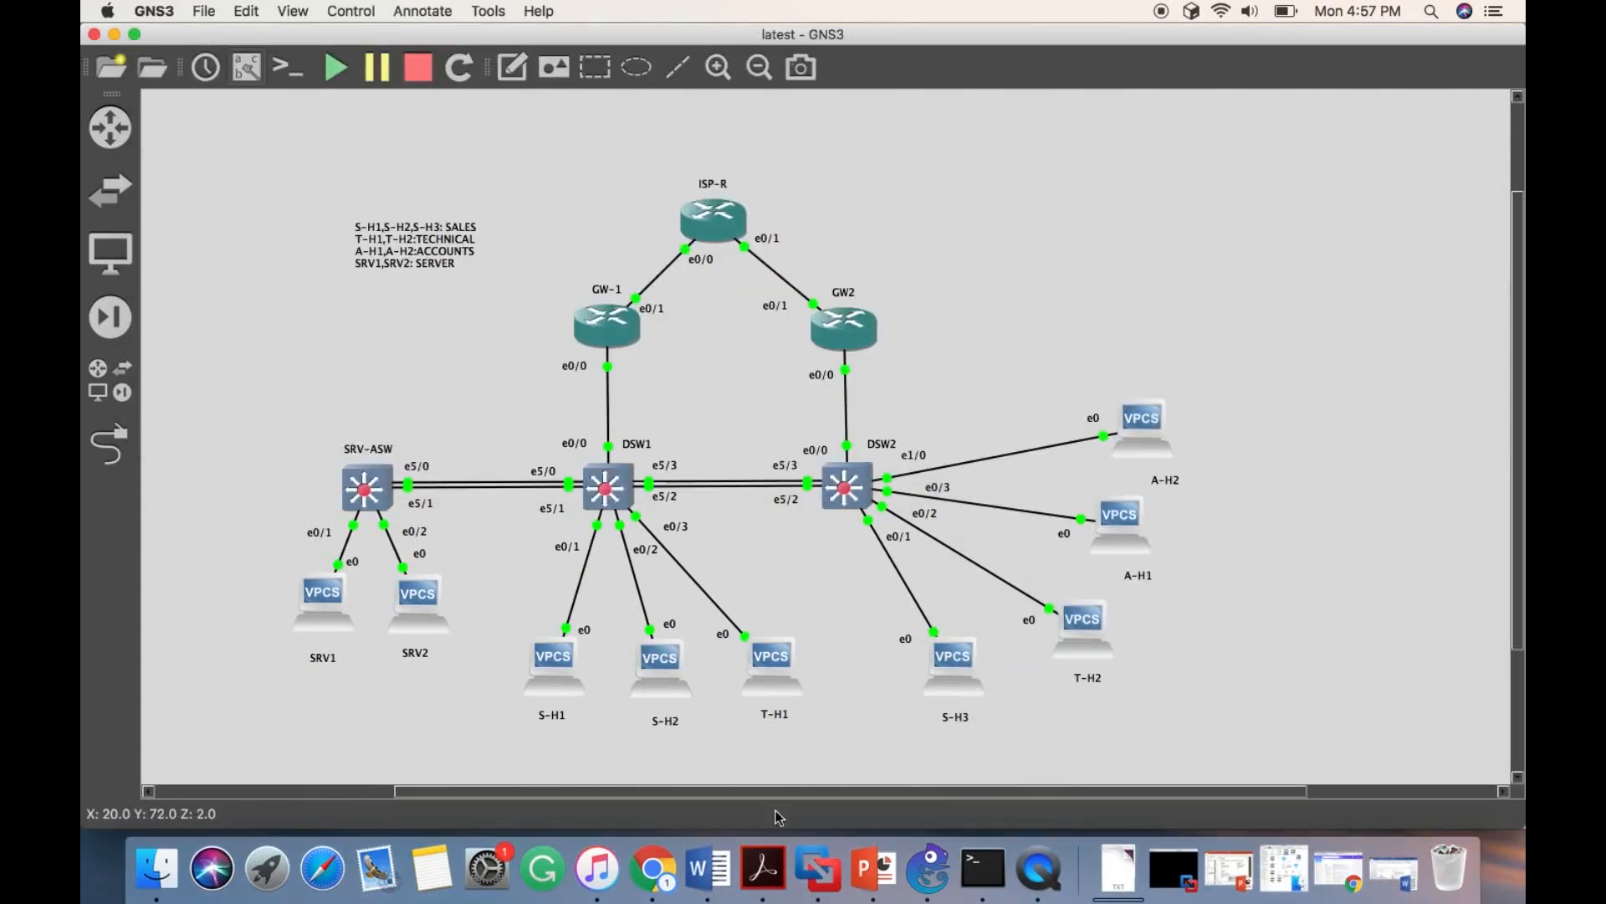
click(990, 887)
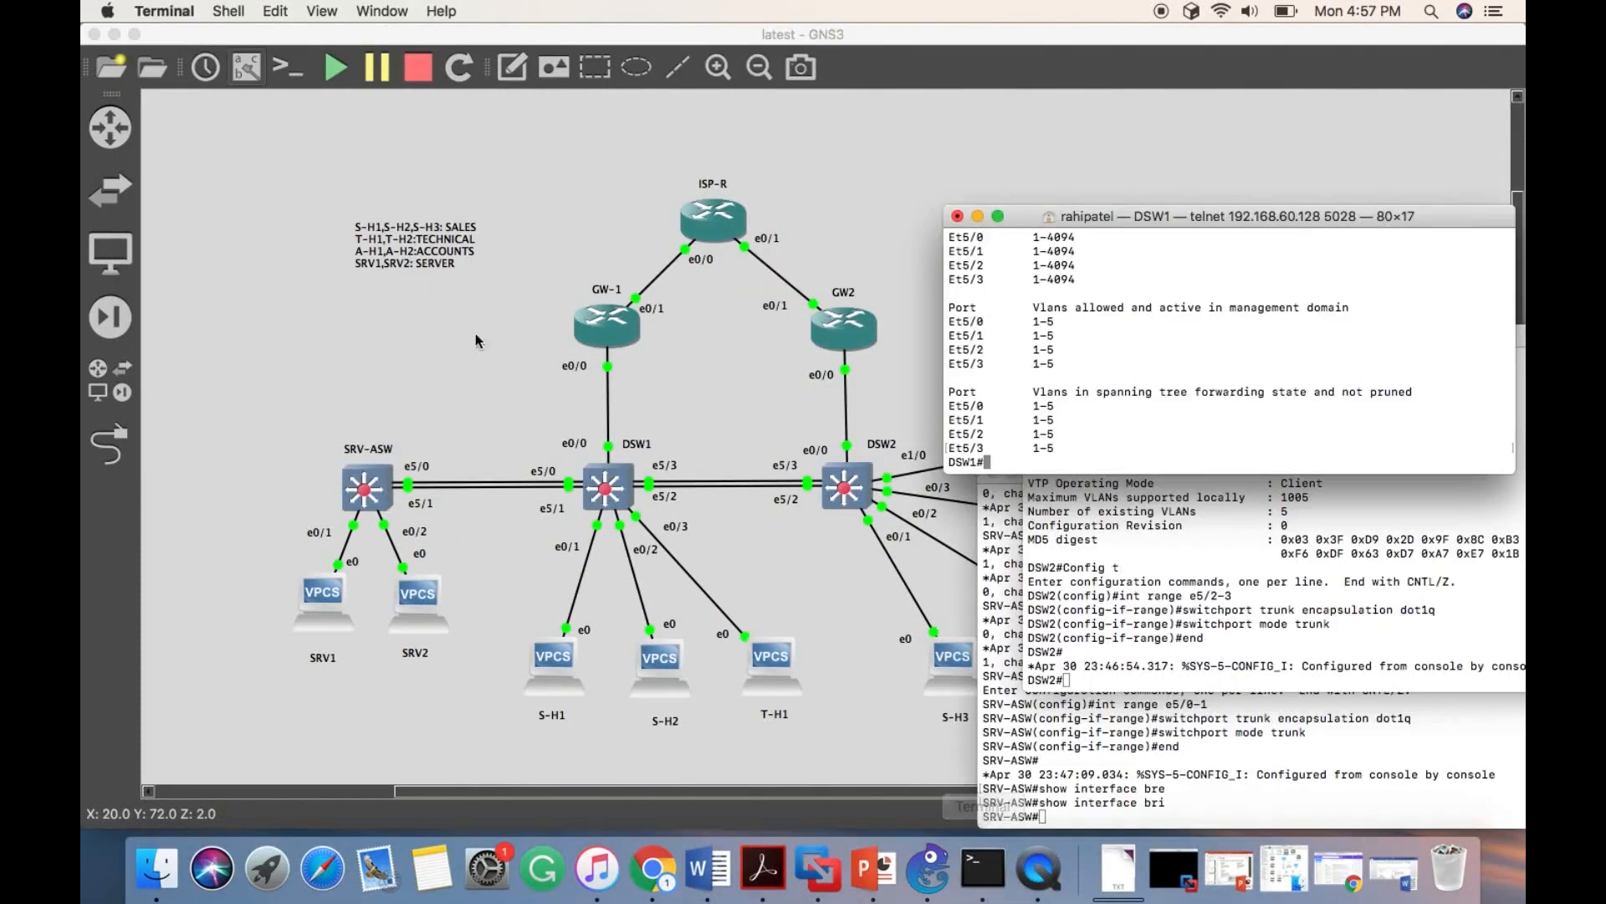
click(707, 872)
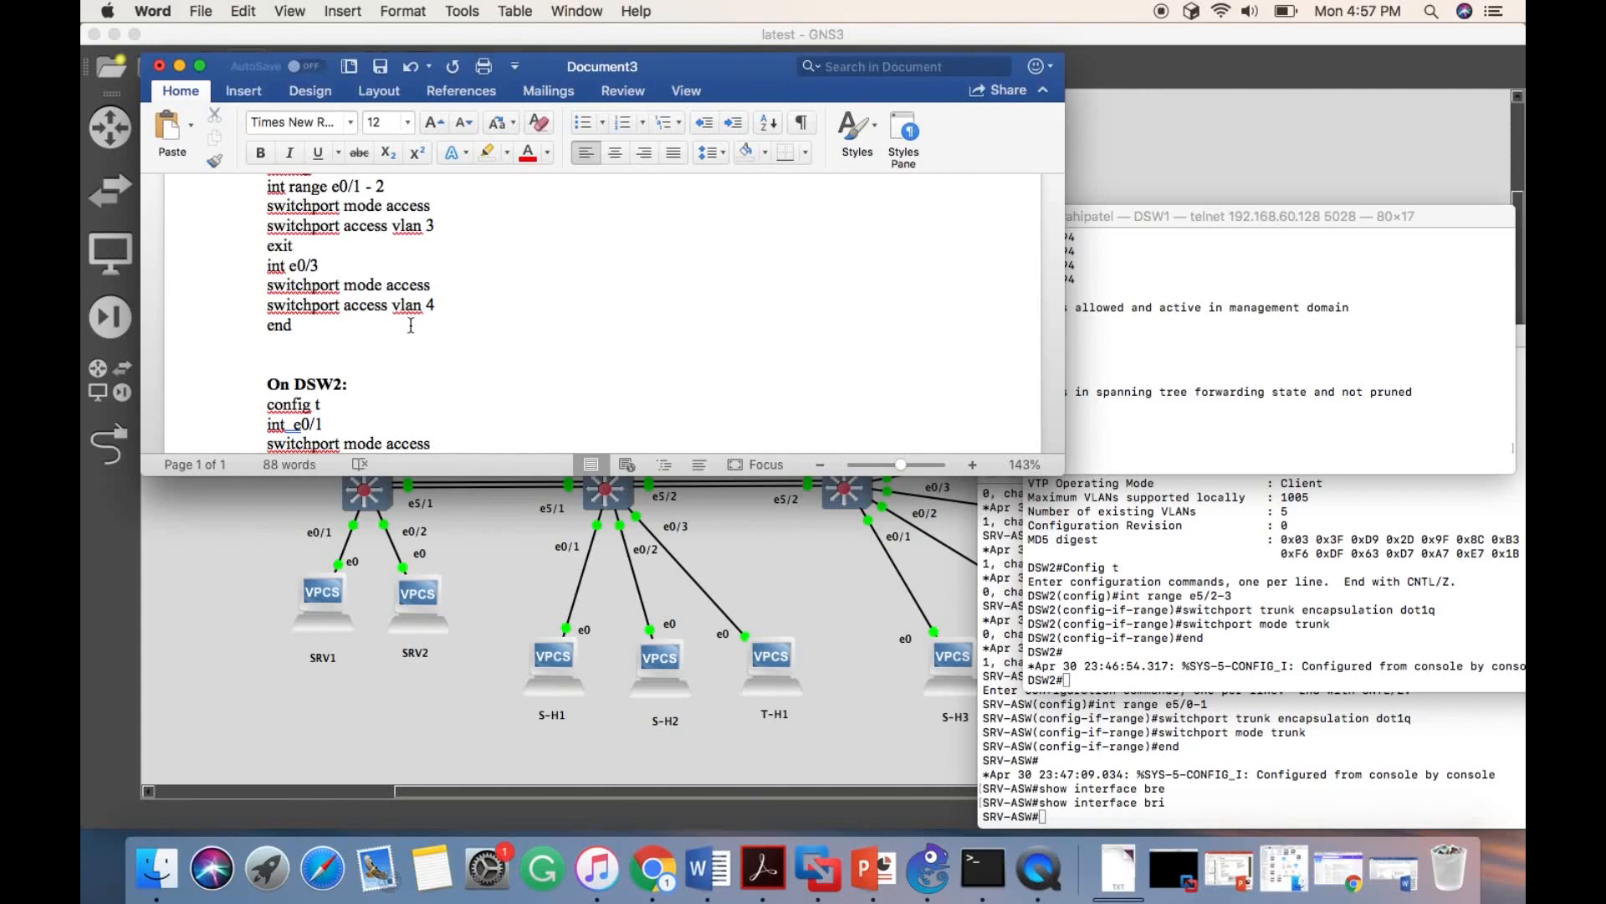
- Copy the document's access-port block into the DSW1 console, assigning e0/1 - 2 to VLAN 3 and e0/3 to VLAN 4
scroll(410, 325, up, 2)
drag(264, 202, 316, 368)
key(super+c)
click(1130, 374)
click(1129, 373)
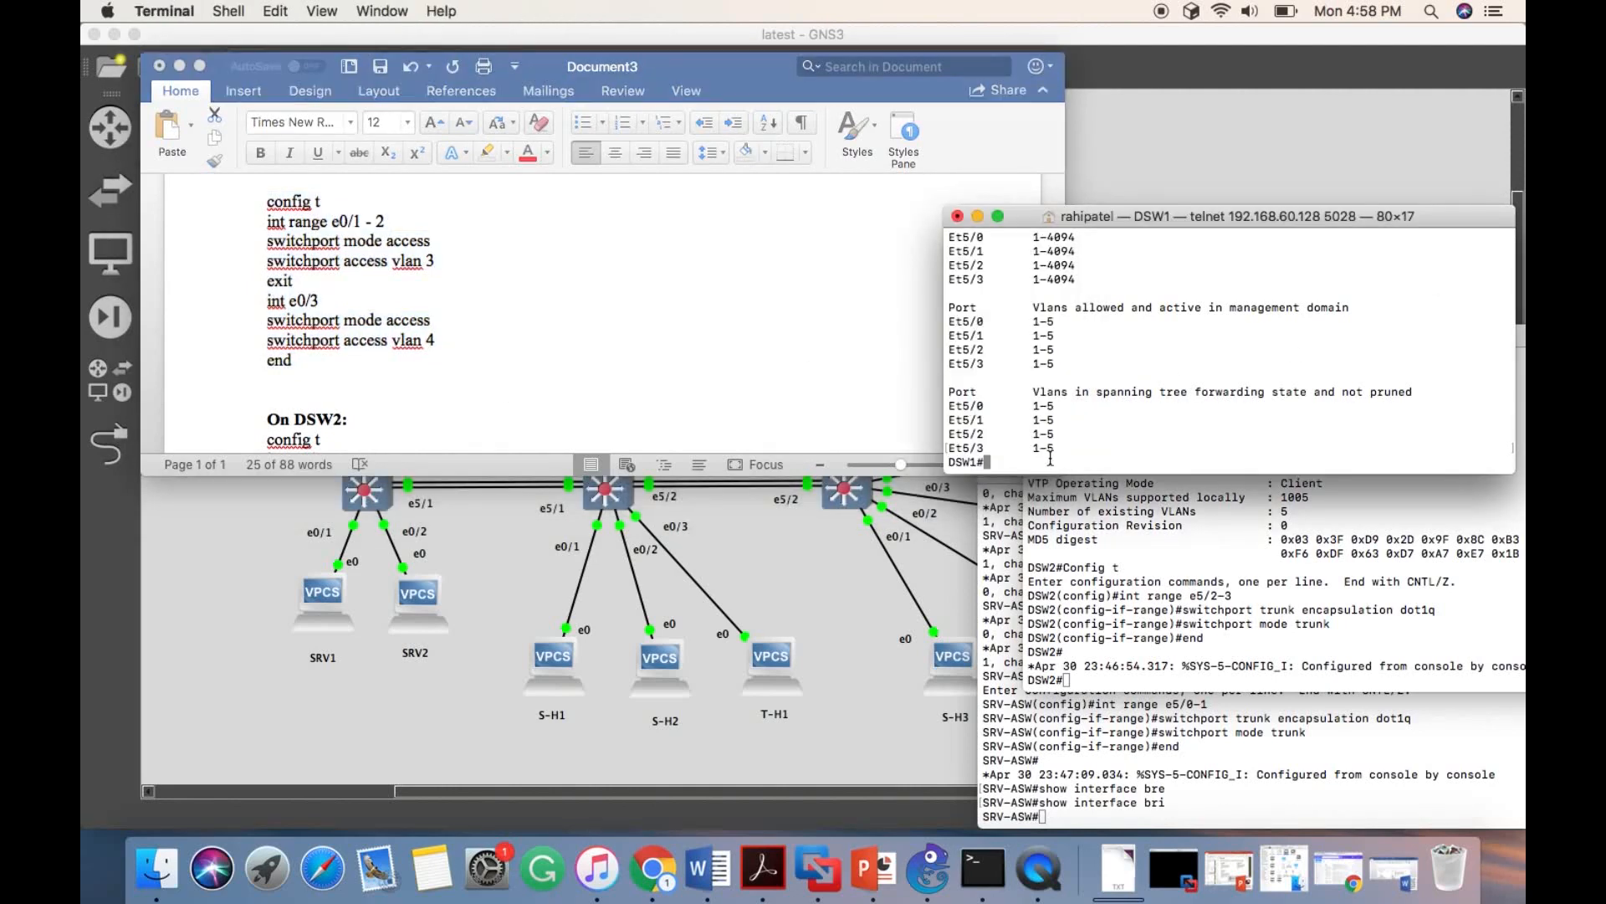
key(super+v)
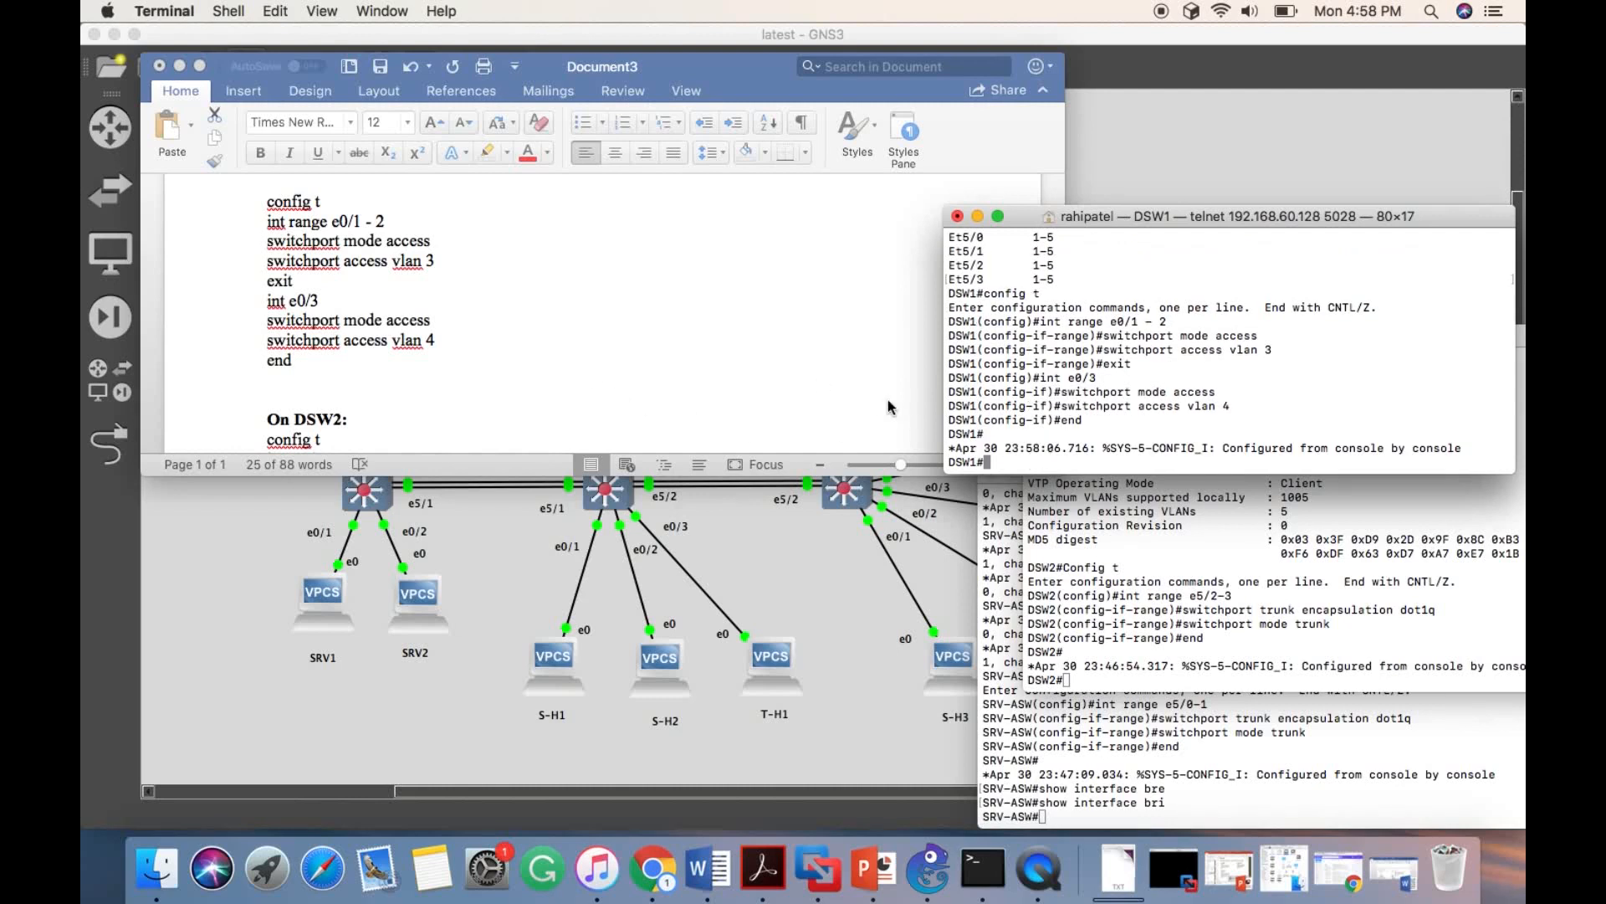
- Display the VLAN port assignments on DSW1 with show vlan brief
text(show vlan br)
key(Tab)
key(Return)
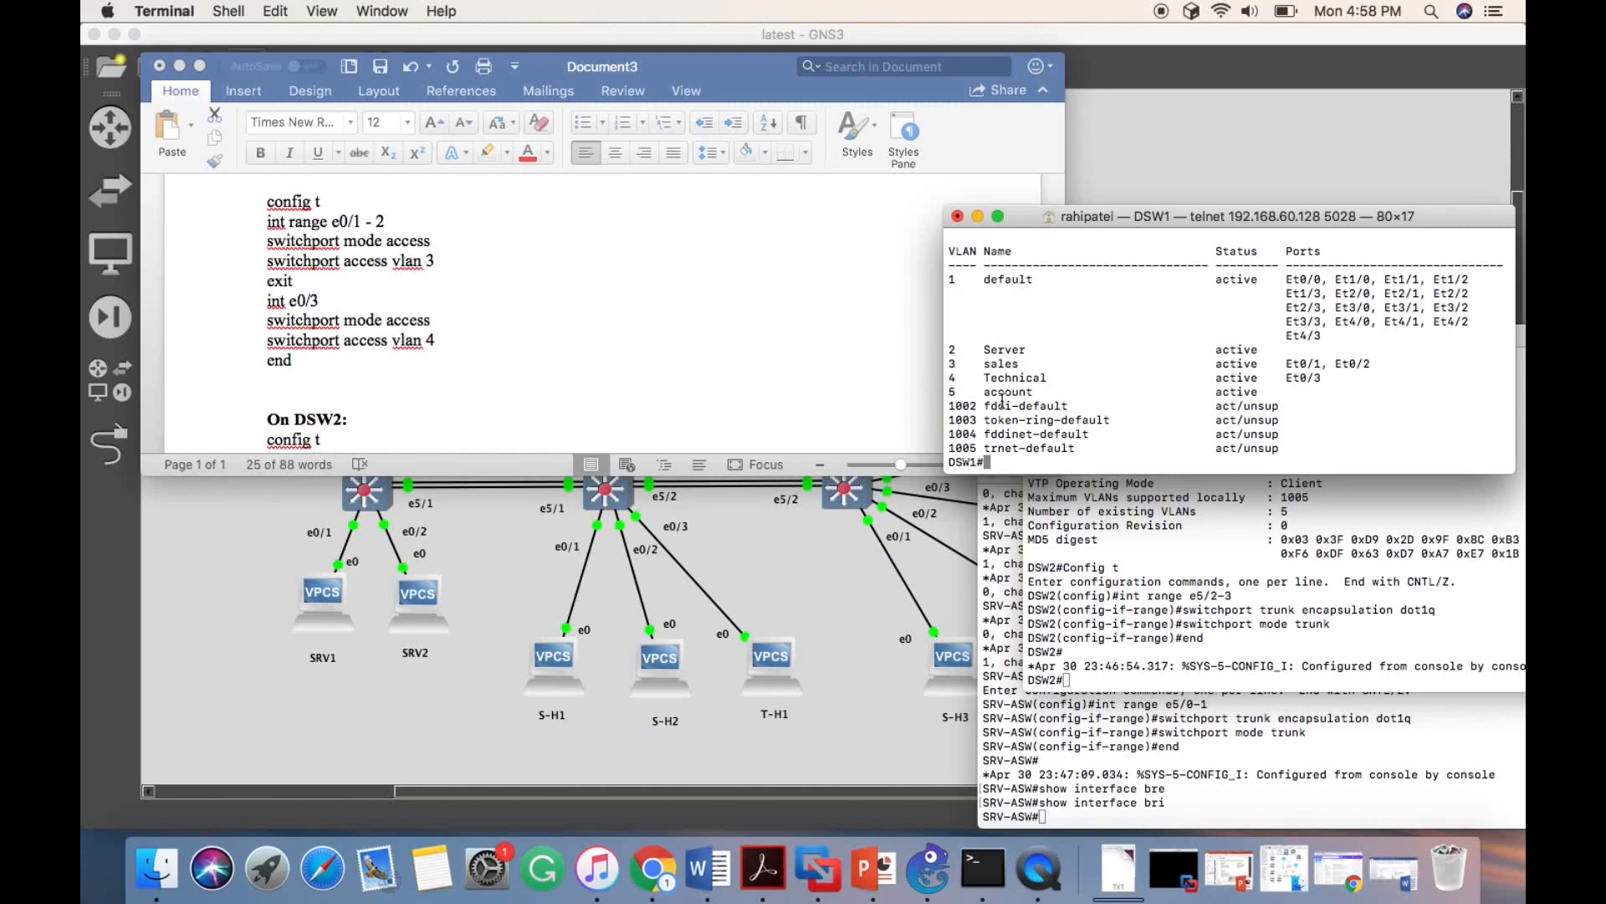
- Copy the document's DSW2 block into its console, assigning e0/1 to VLAN 3, e0/2 to VLAN 4, and e0/3 and e1/0 to VLAN 5
click(1122, 567)
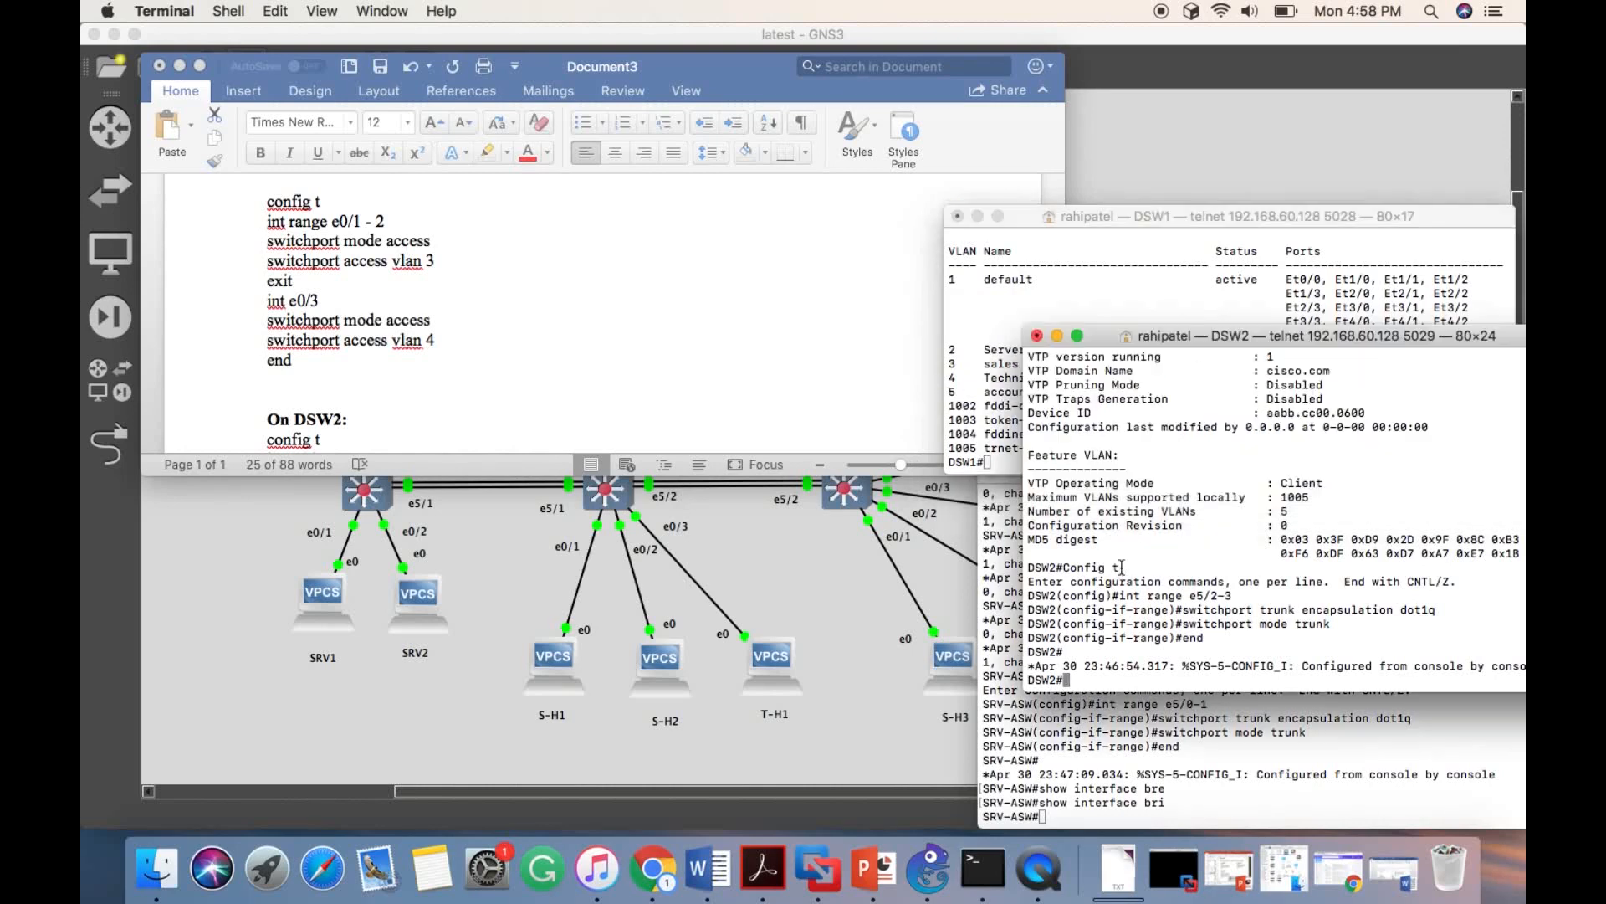
scroll(519, 333, down, 15)
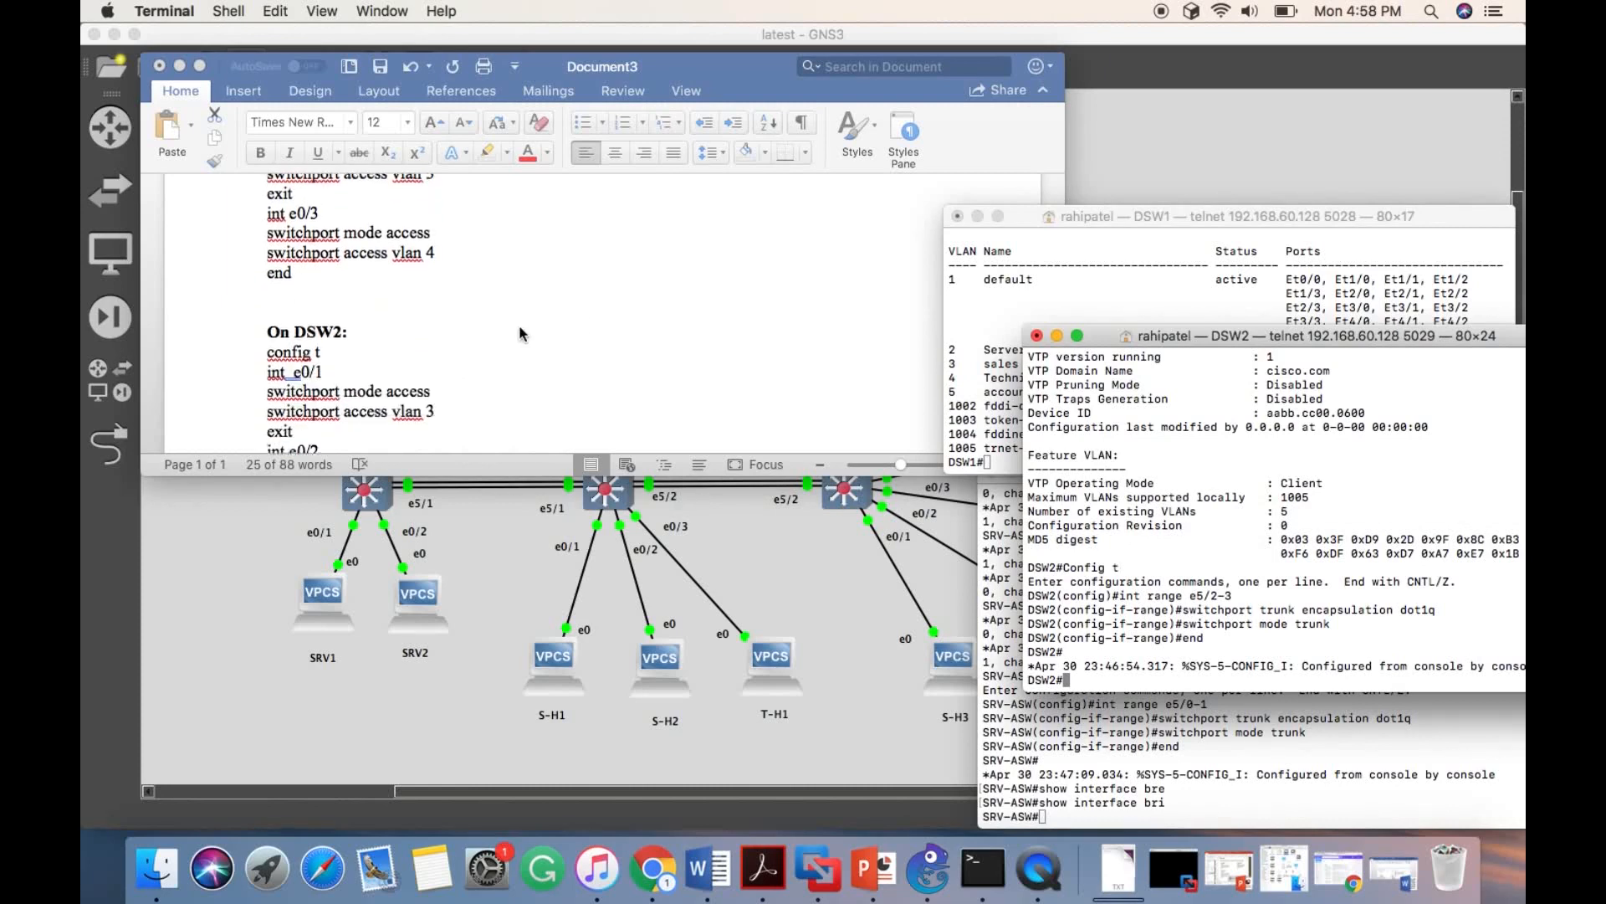
scroll(519, 333, up, 5)
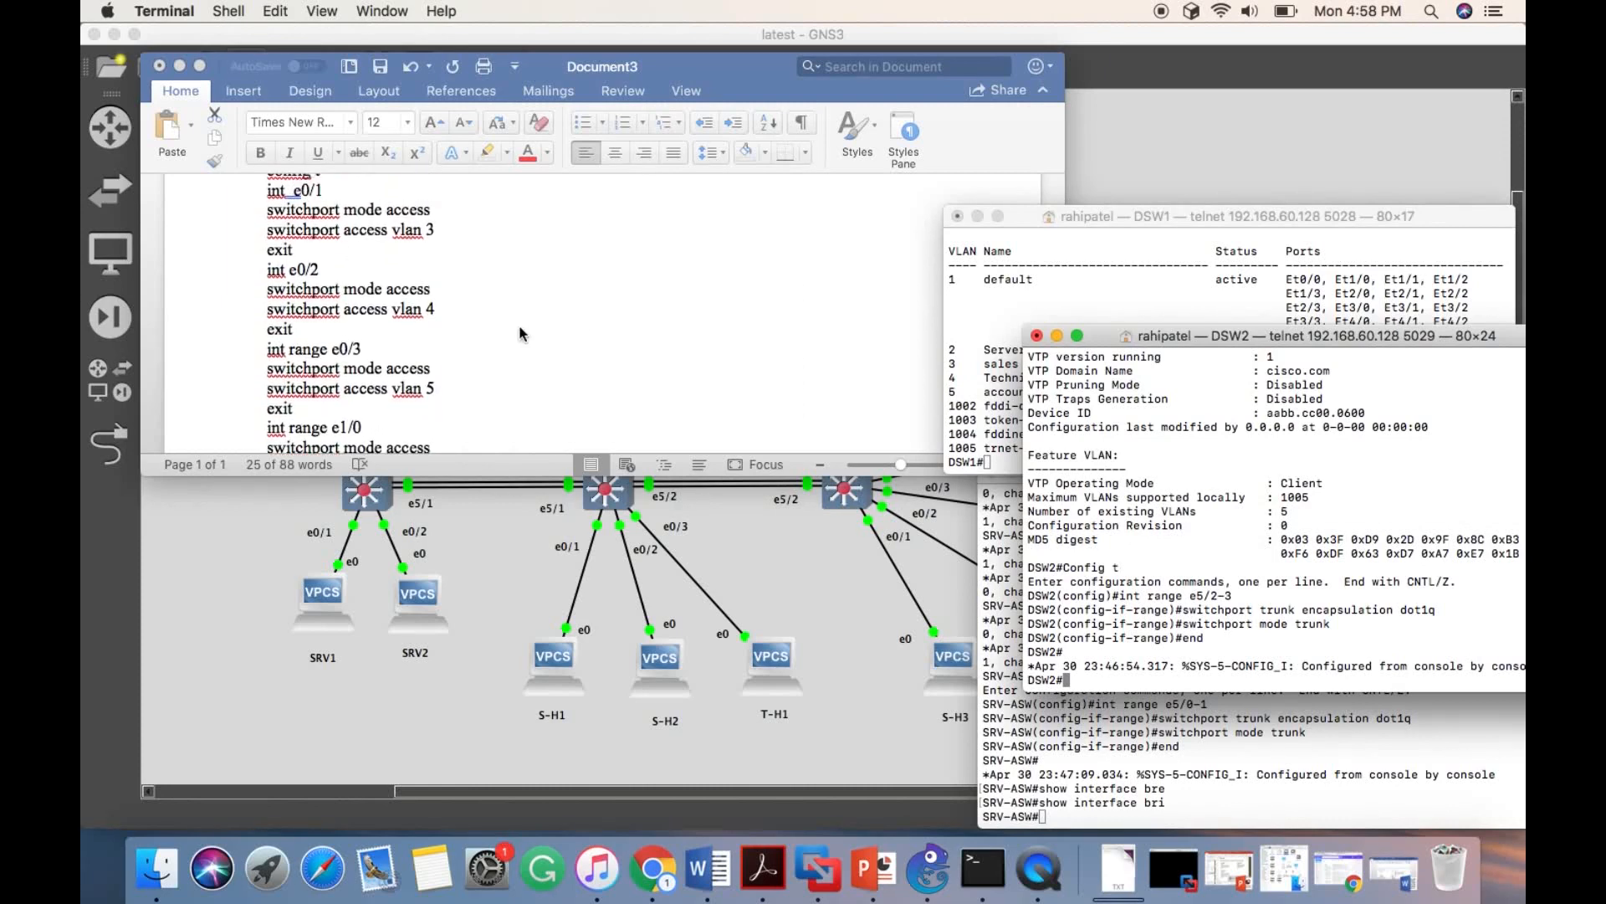
click(264, 244)
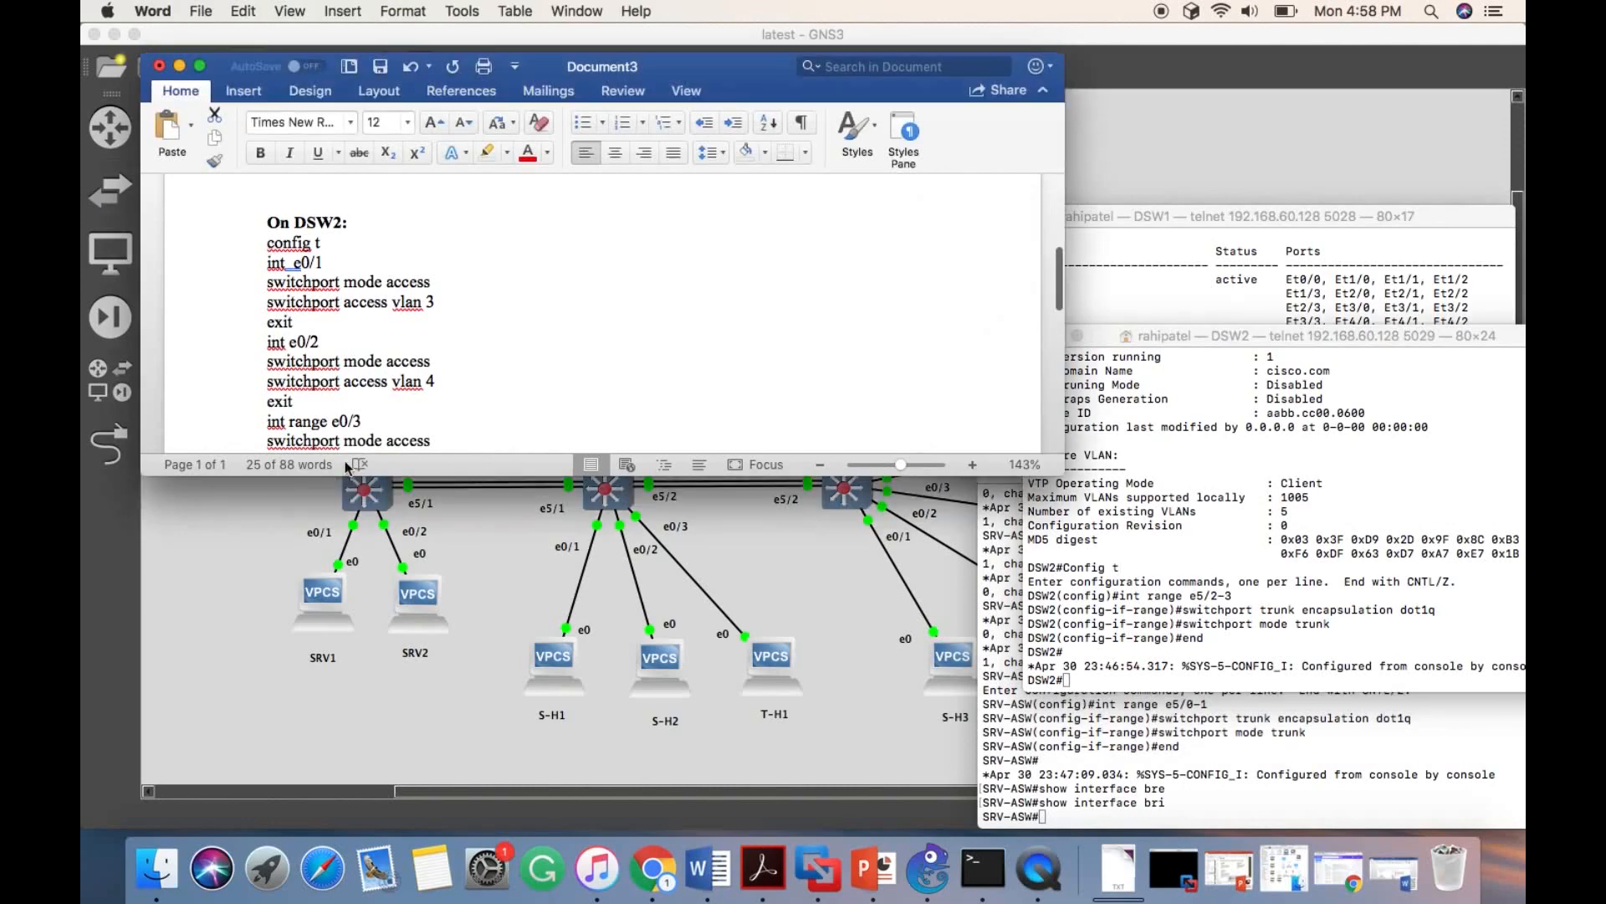
drag(272, 245, 296, 367)
click(1090, 579)
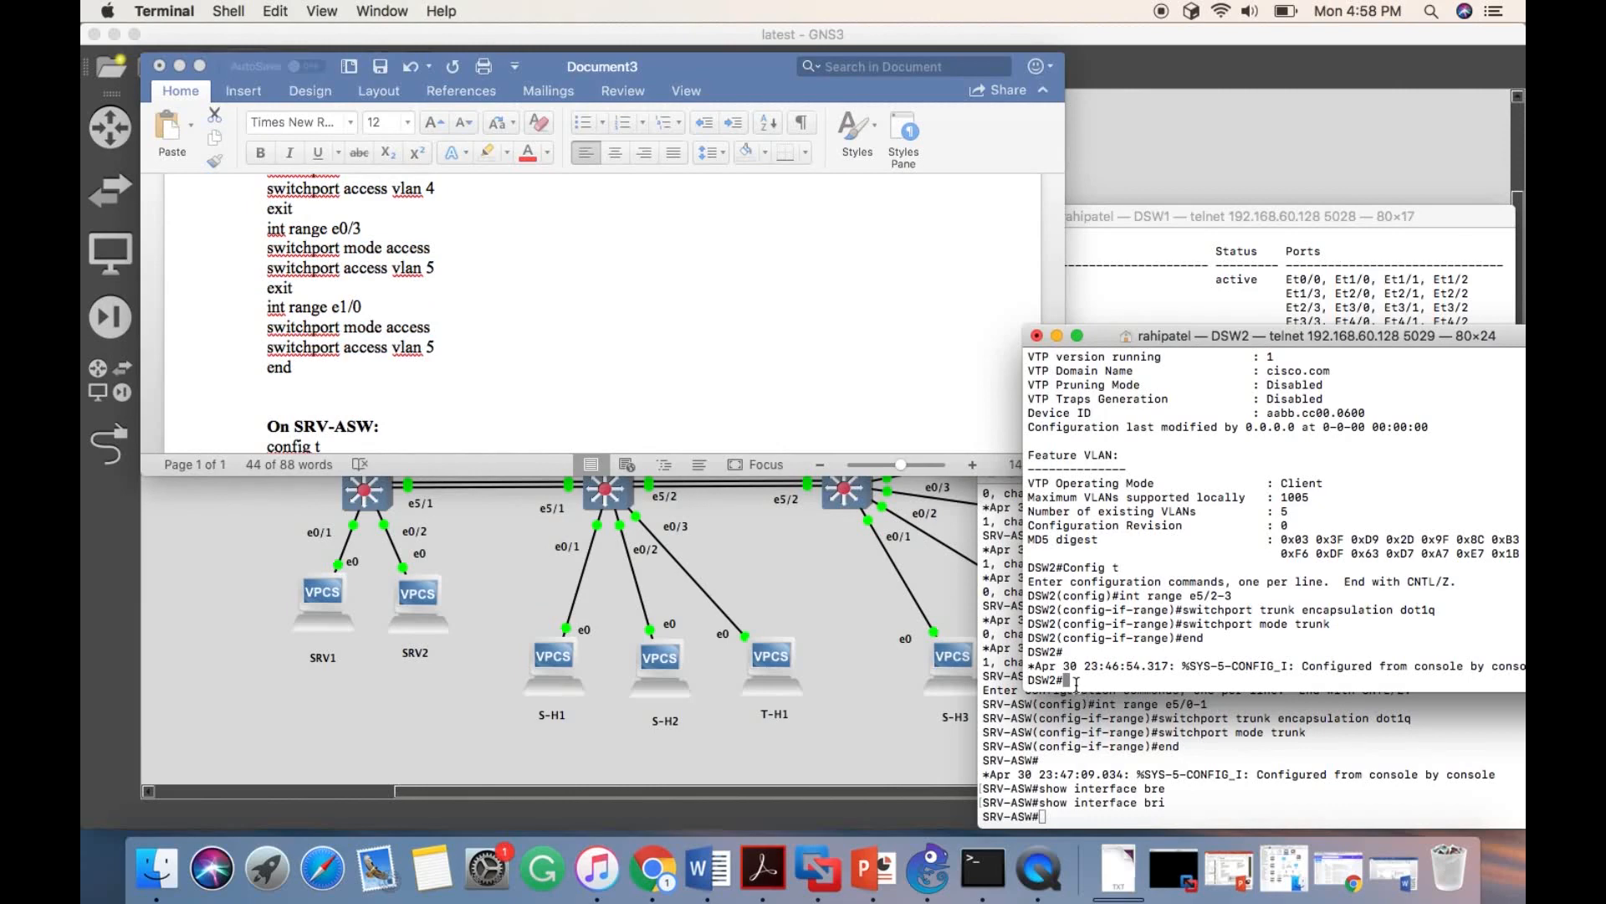
key(super+v)
- Display the VLAN port assignments on DSW2 with show vlan brief
scroll(878, 552, down, 5)
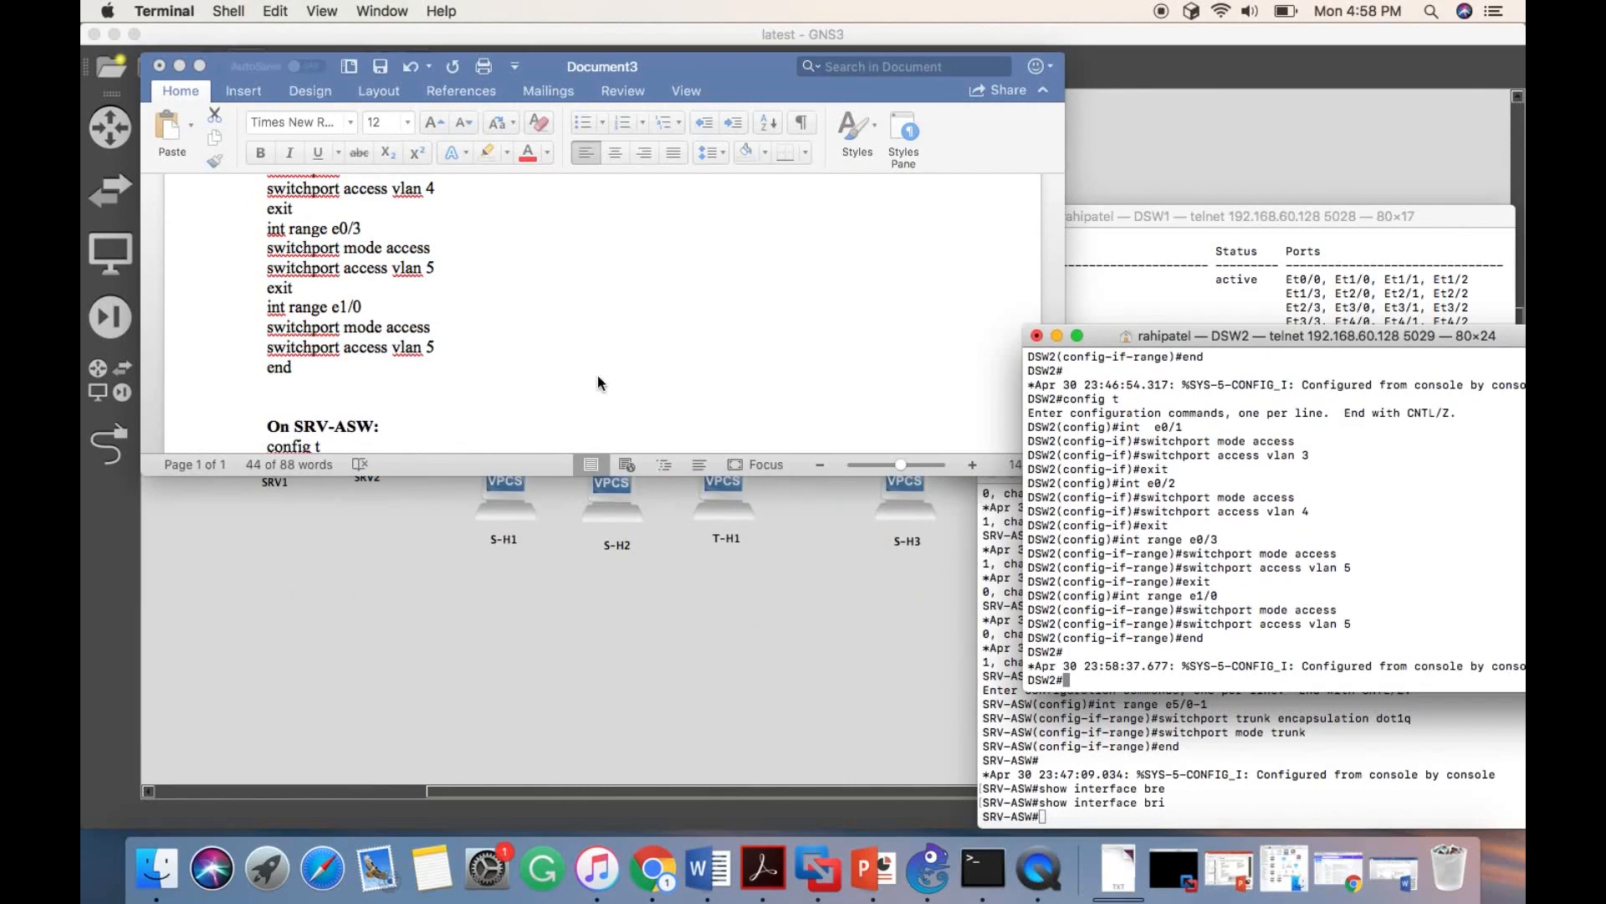
scroll(568, 573, up, 5)
scroll(567, 573, left, 2)
text(sh)
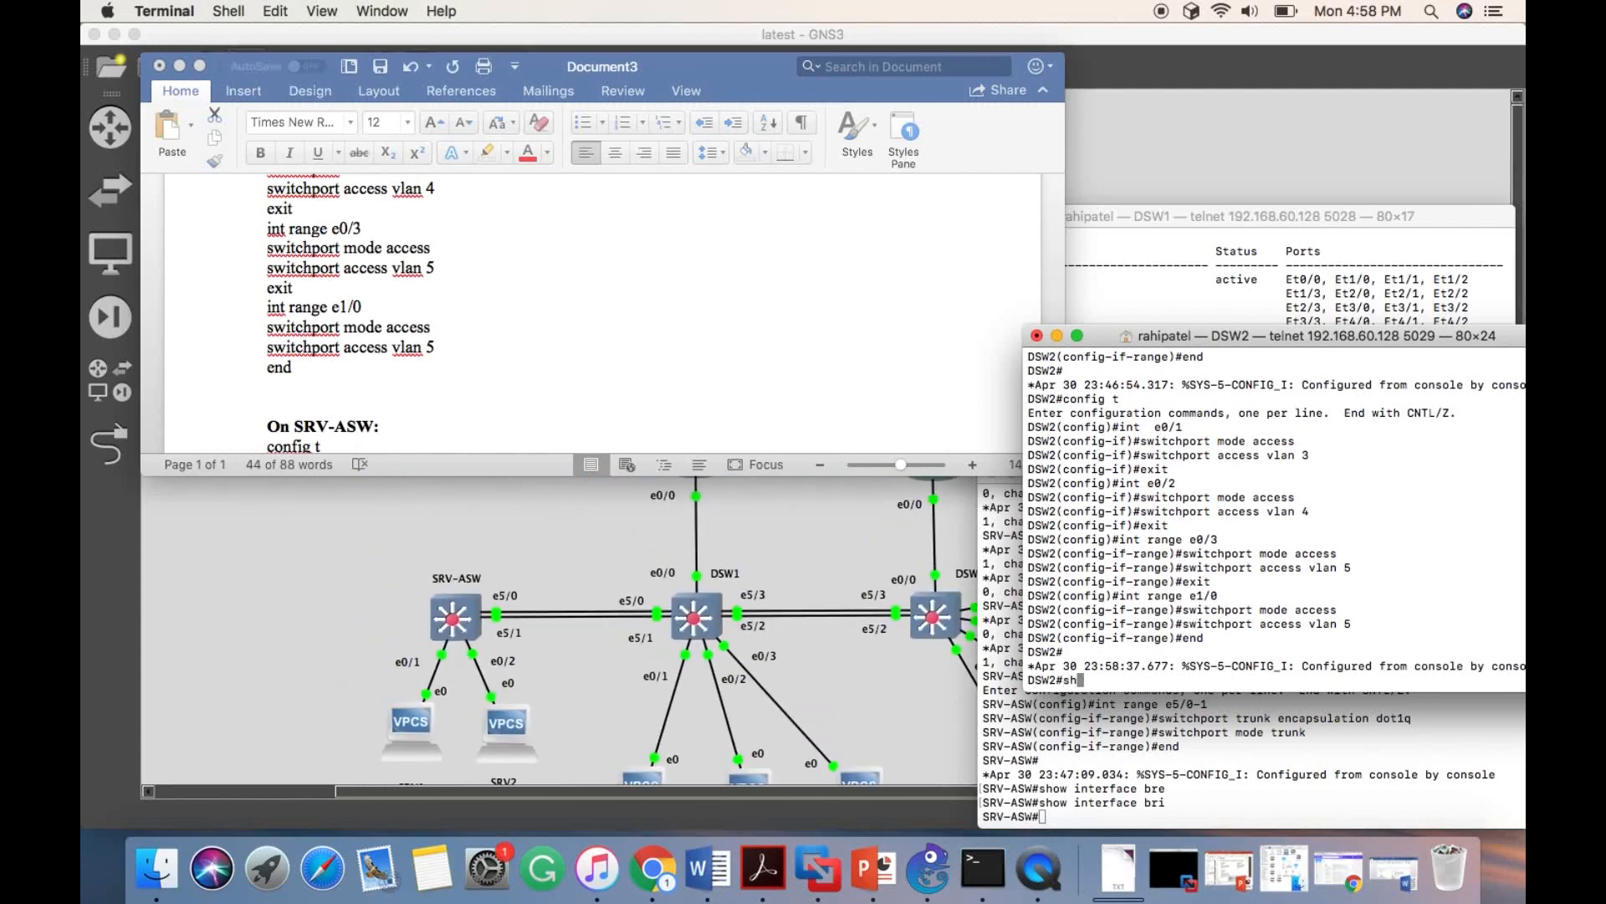
text(ow vlan bri)
key(Tab)
key(Return)
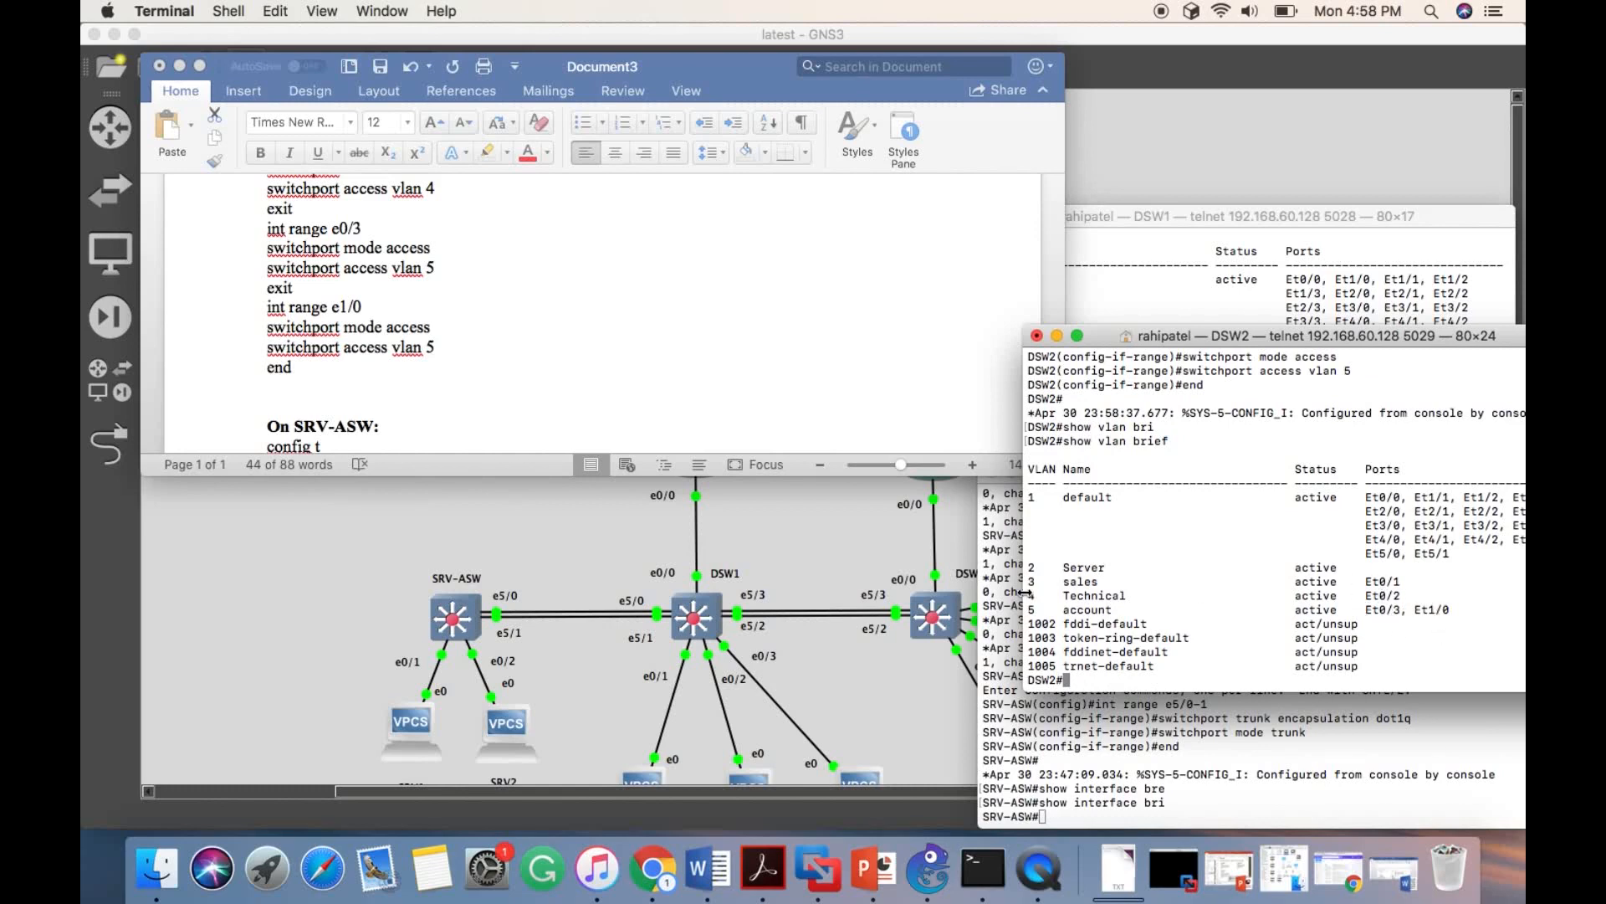
- Copy the document's SRV-ASW block into its console, setting e0/1 - 2 as access ports in VLAN 2
scroll(237, 221, down, 5)
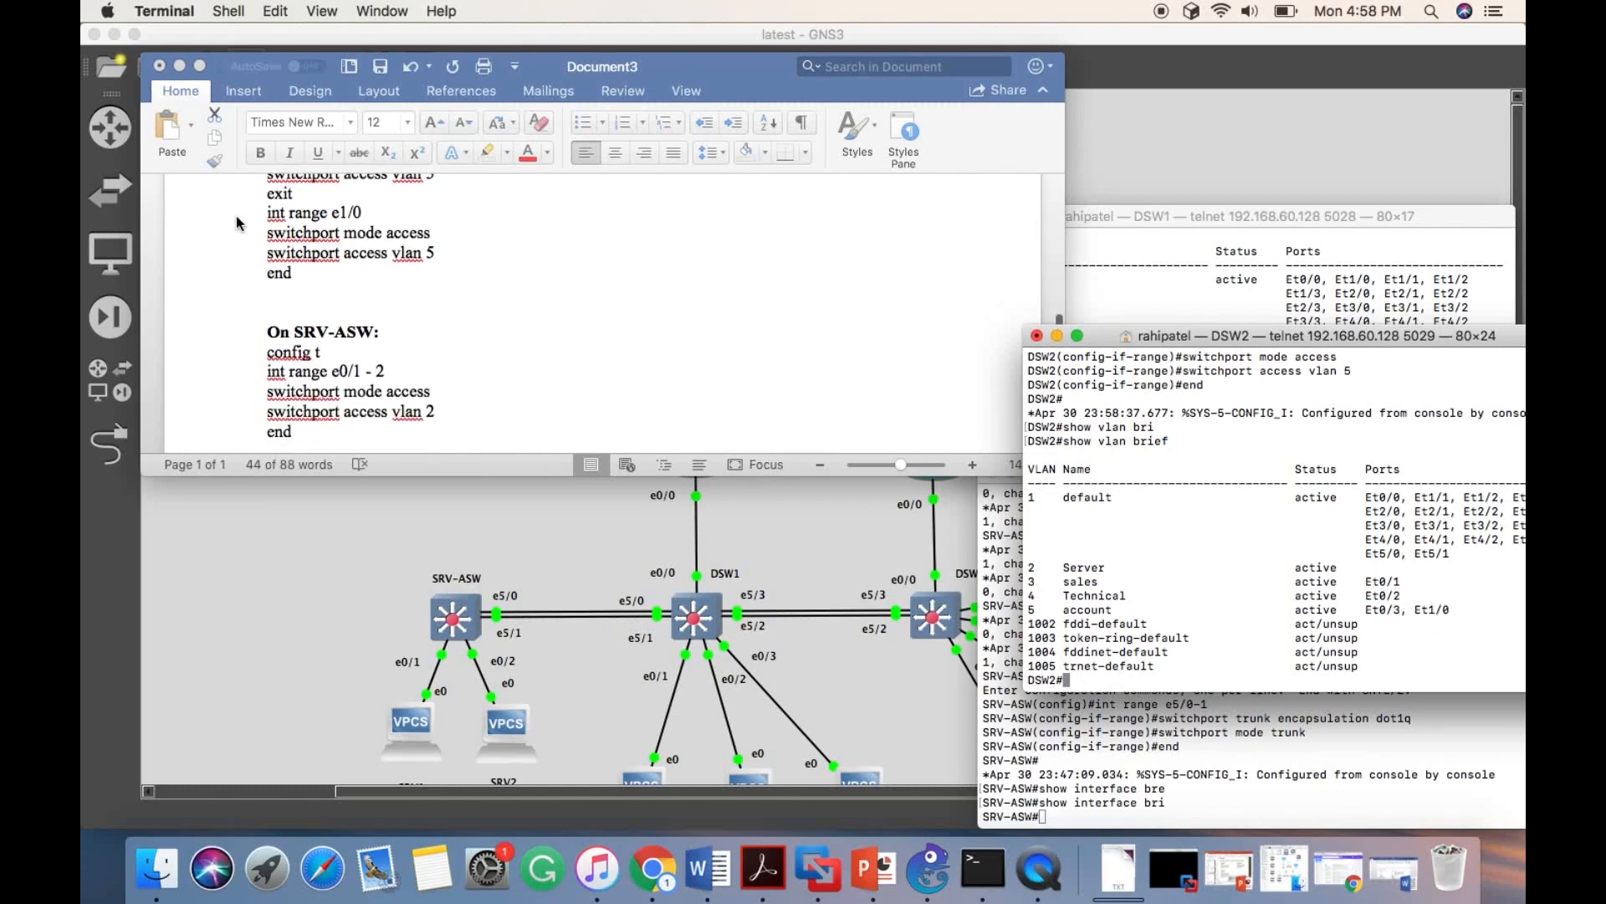
click(285, 283)
drag(268, 249, 277, 330)
drag(266, 229, 297, 313)
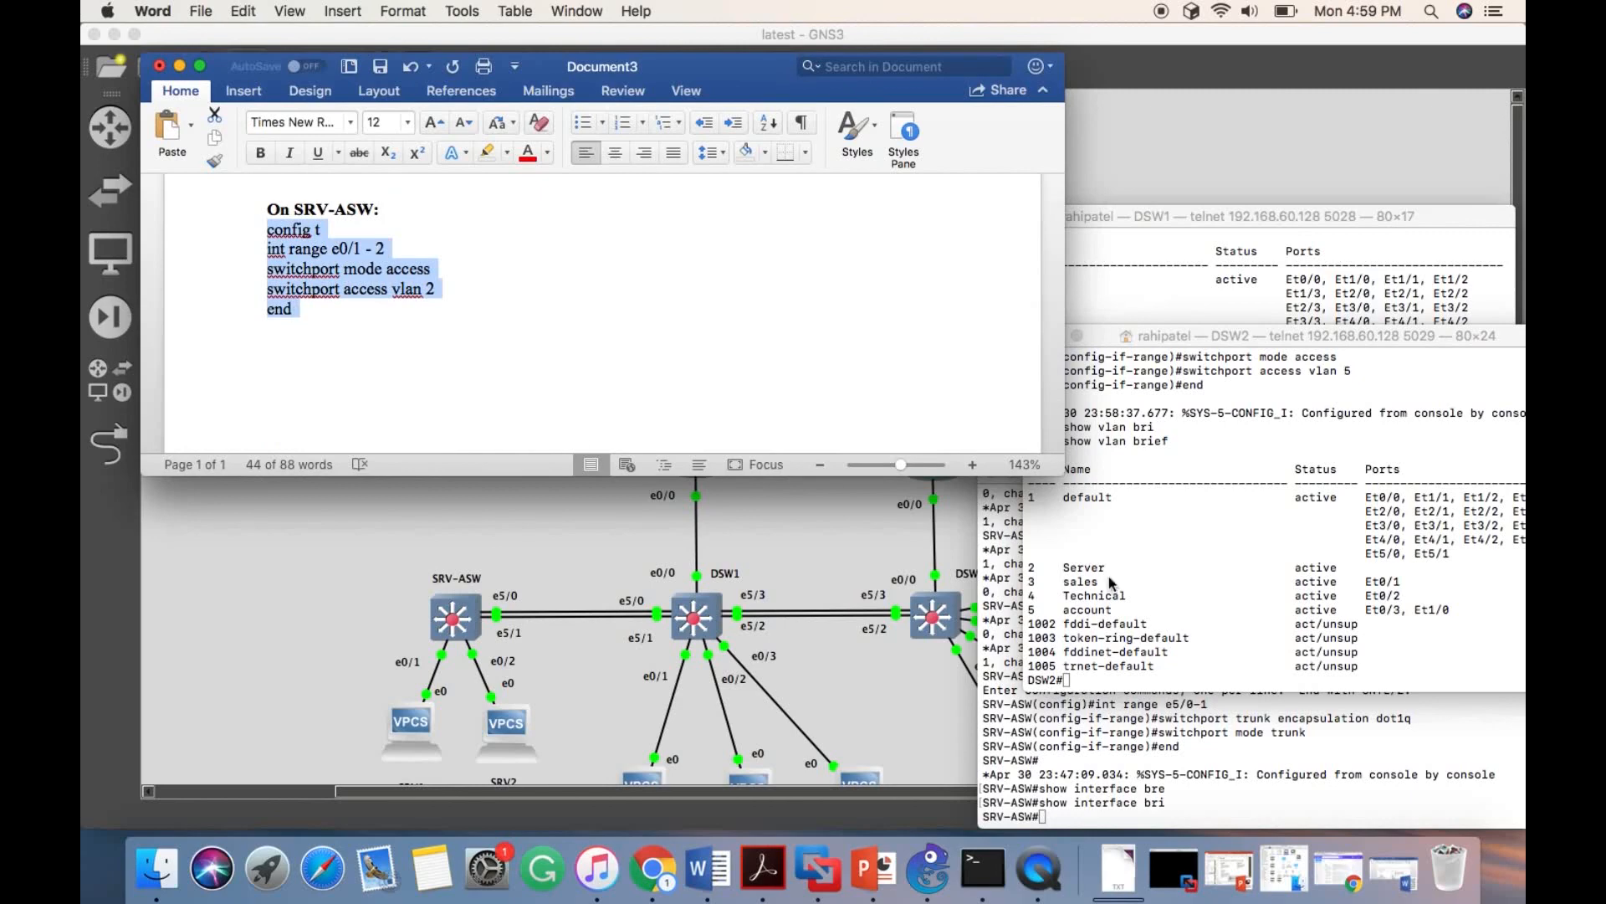
click(1276, 786)
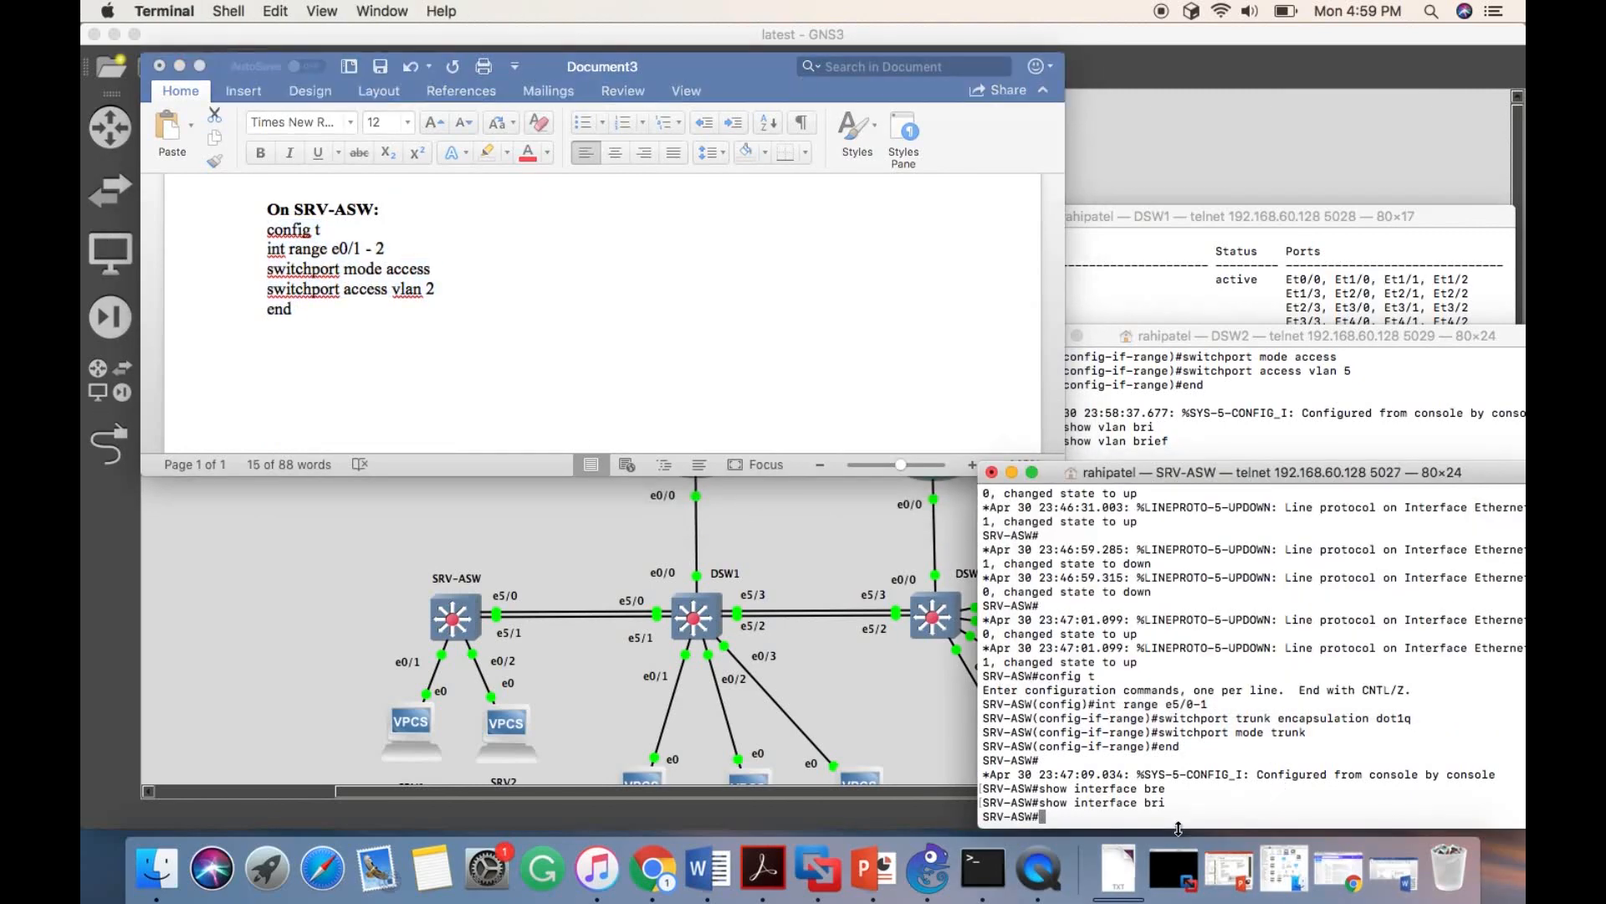
key(super+v)
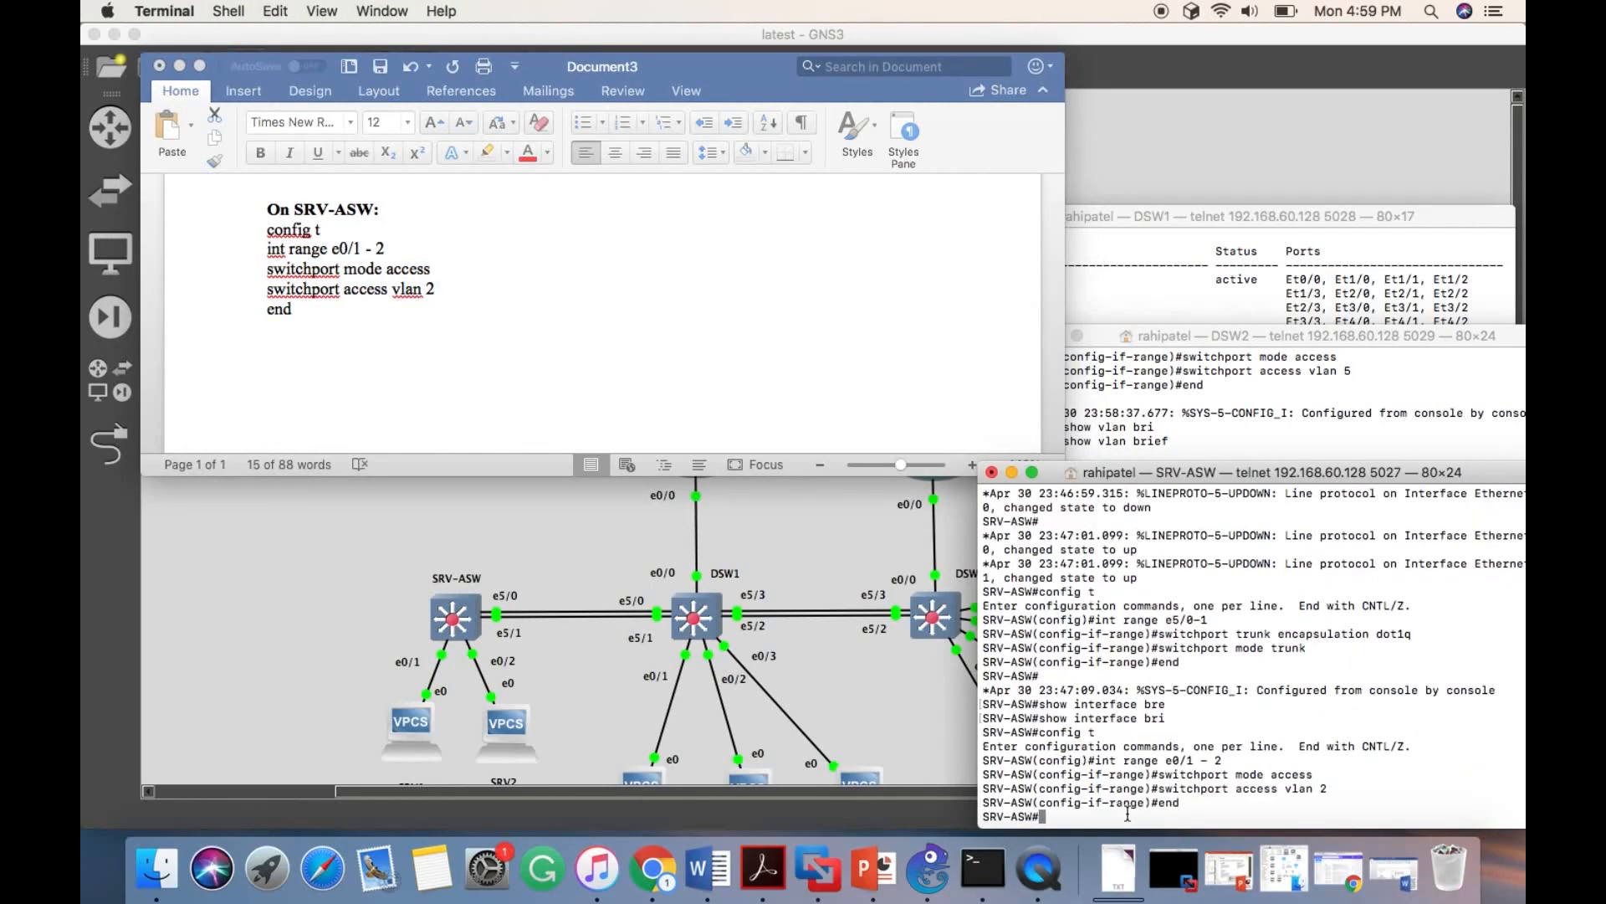
- Display the VLAN port assignments on SRV-ASW with show vlan brief
text(show vl)
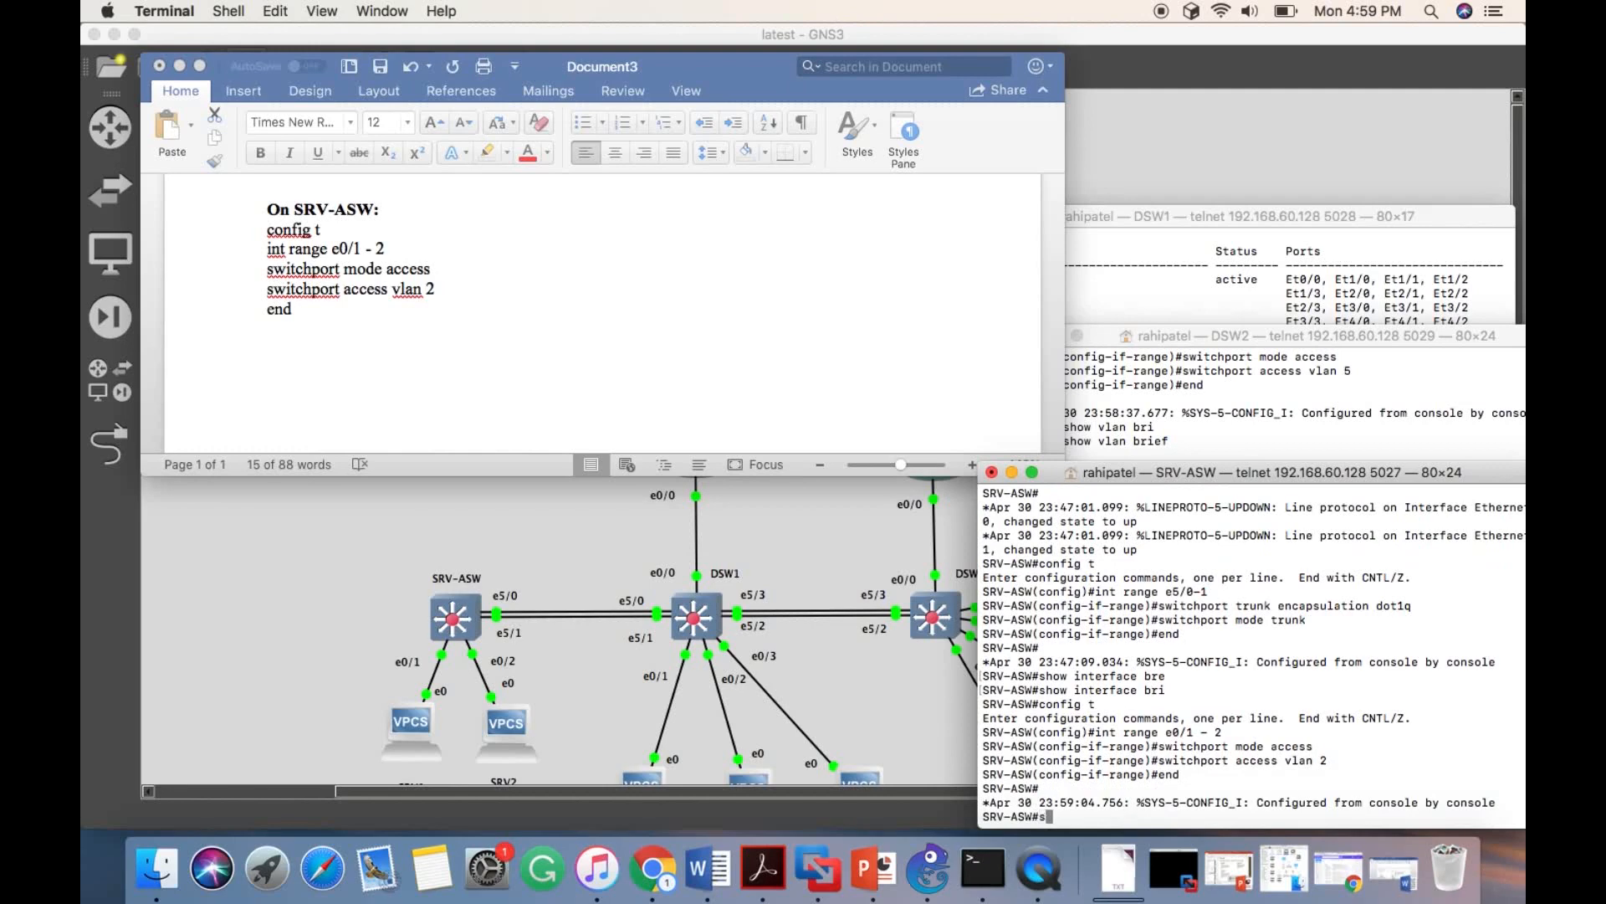
text(an bri)
key(Tab)
key(Return)
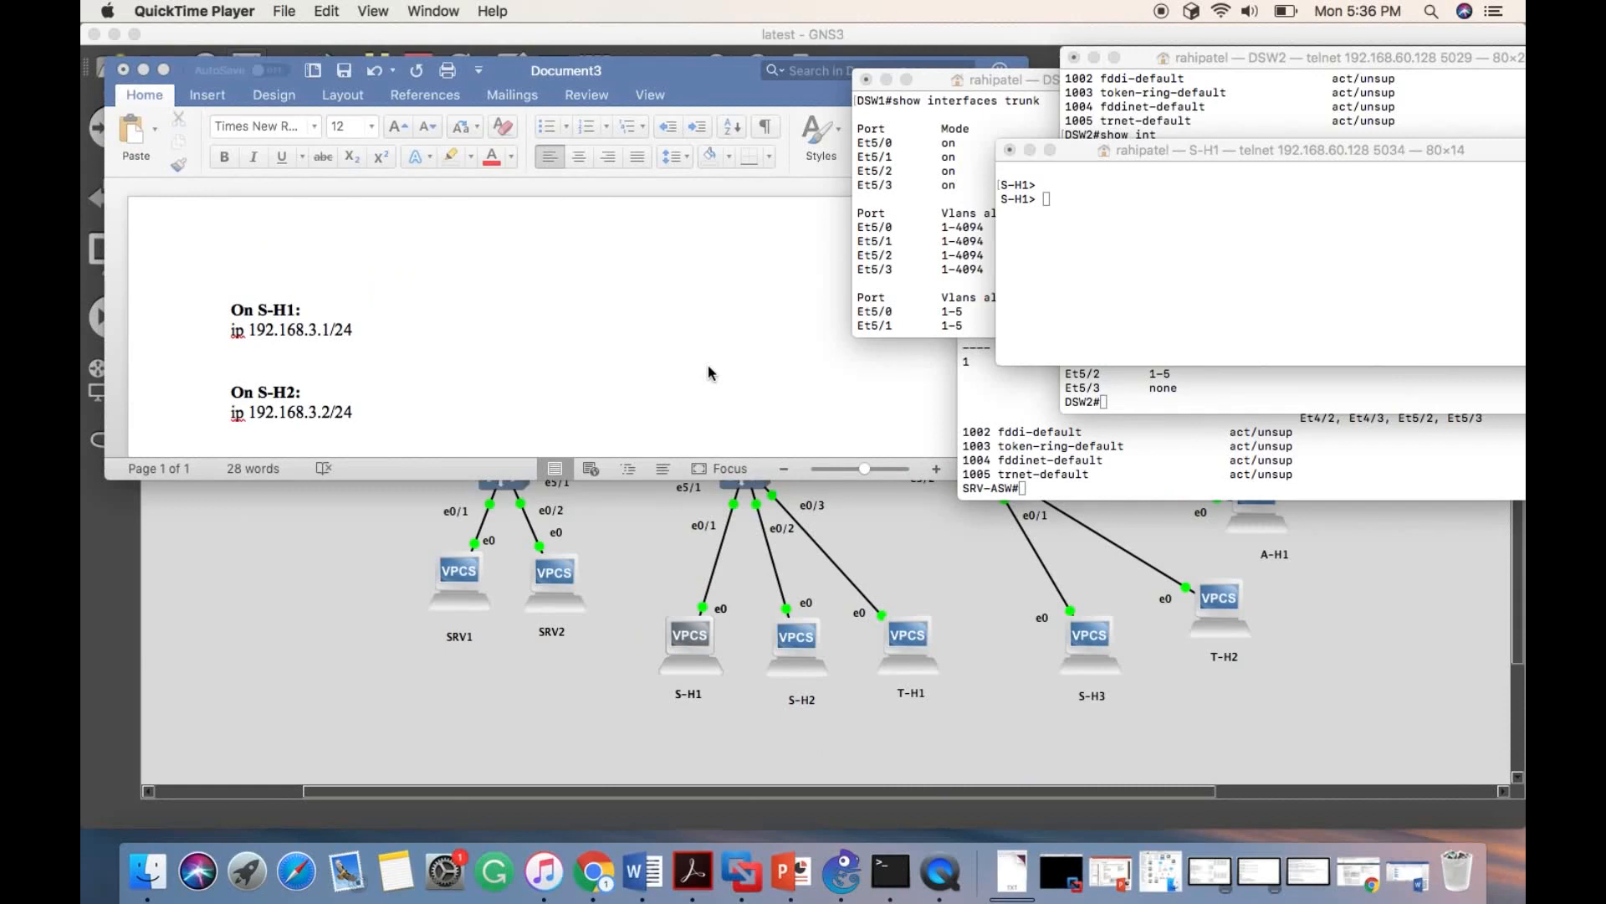
- Review the document's host IP assignments and ping S-H2 at 192.168.3.2 from the S-H1 console
scroll(279, 361, down, 5)
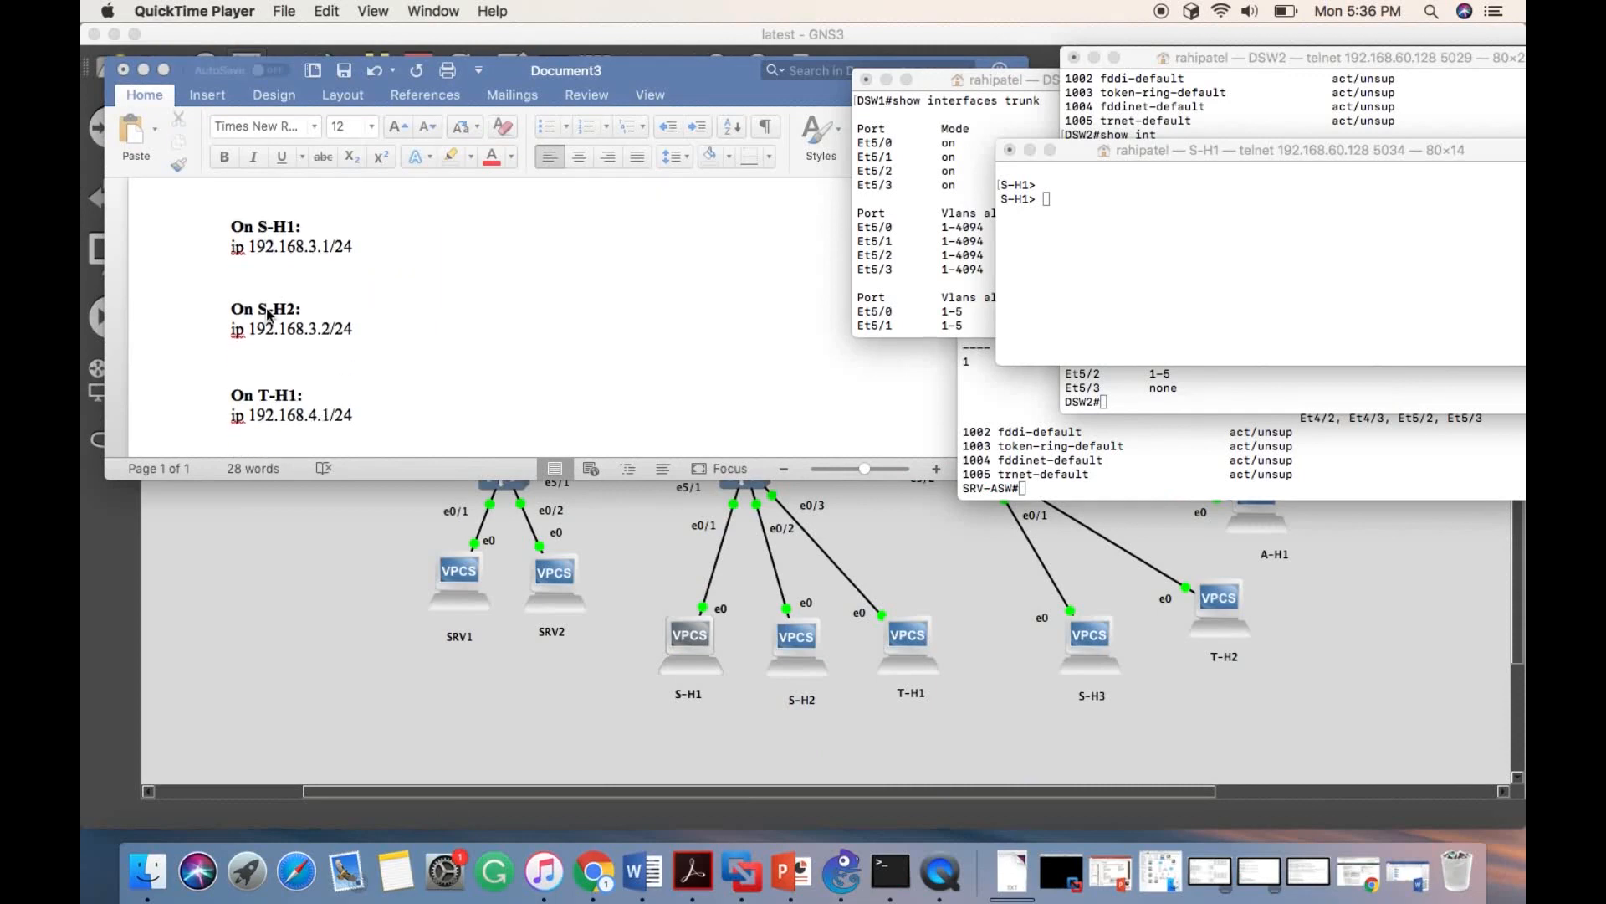
scroll(268, 315, down, 4)
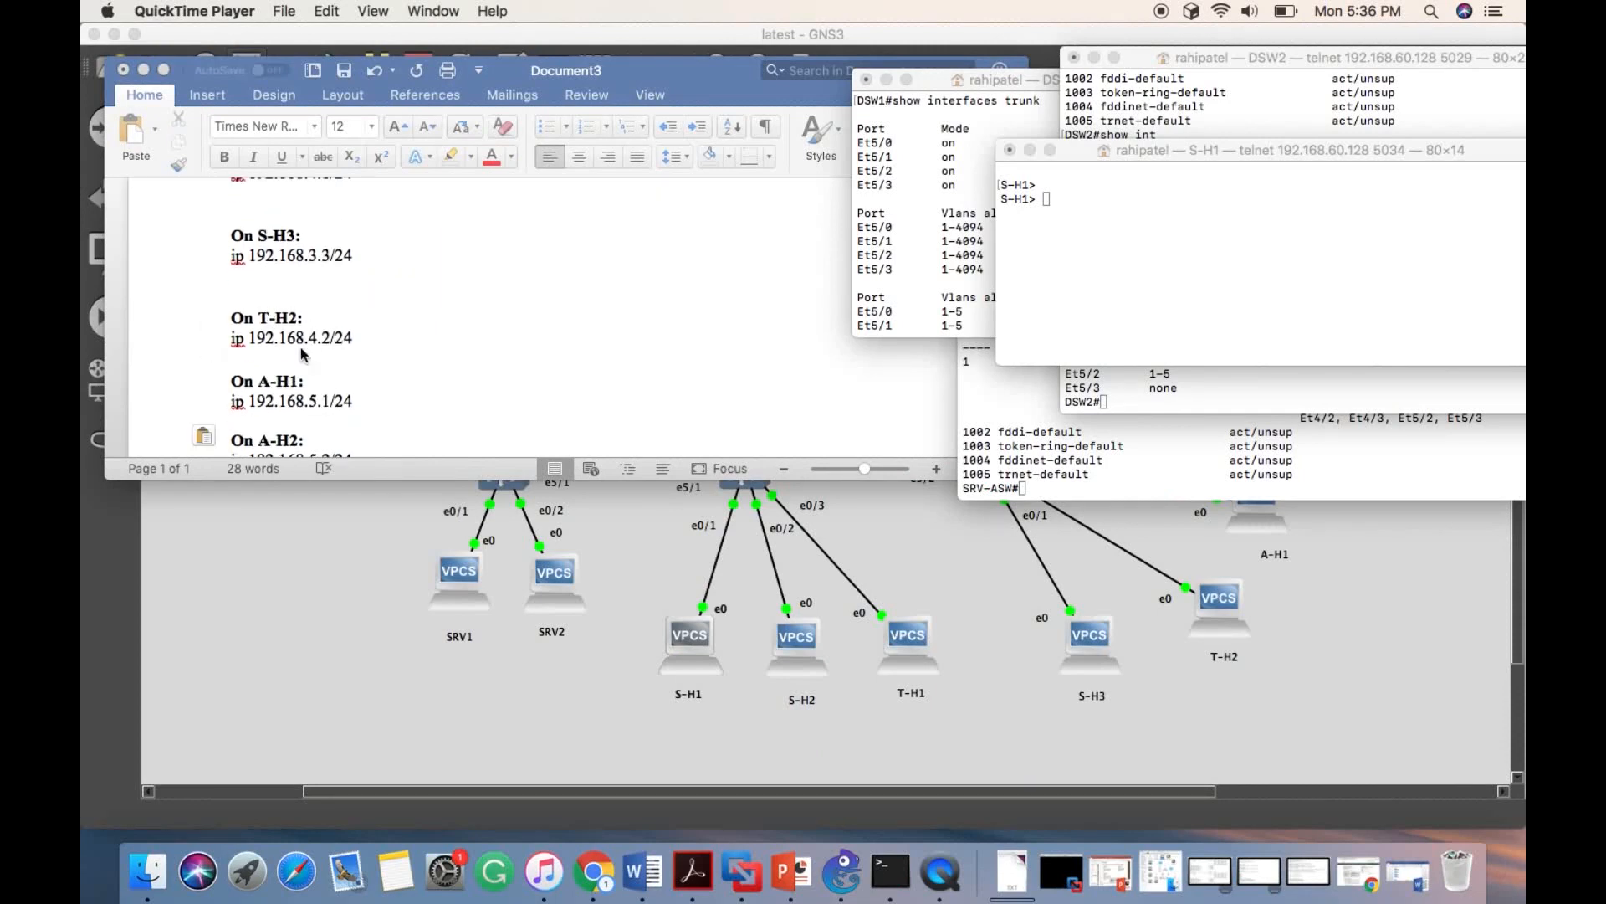
scroll(287, 343, down, 4)
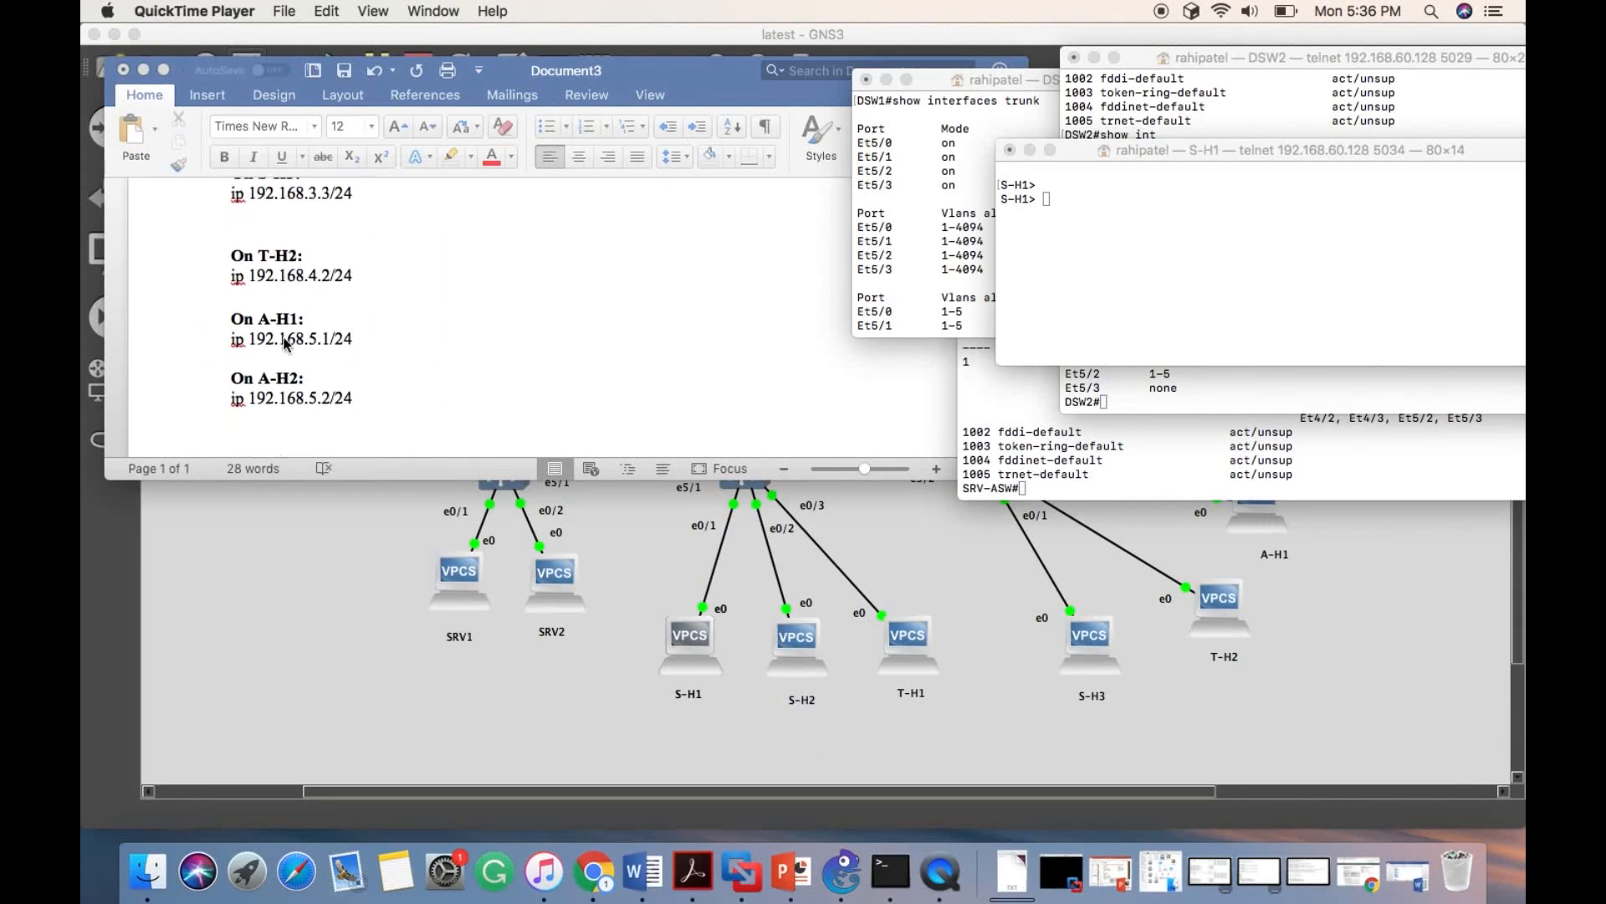
scroll(286, 344, up, 8)
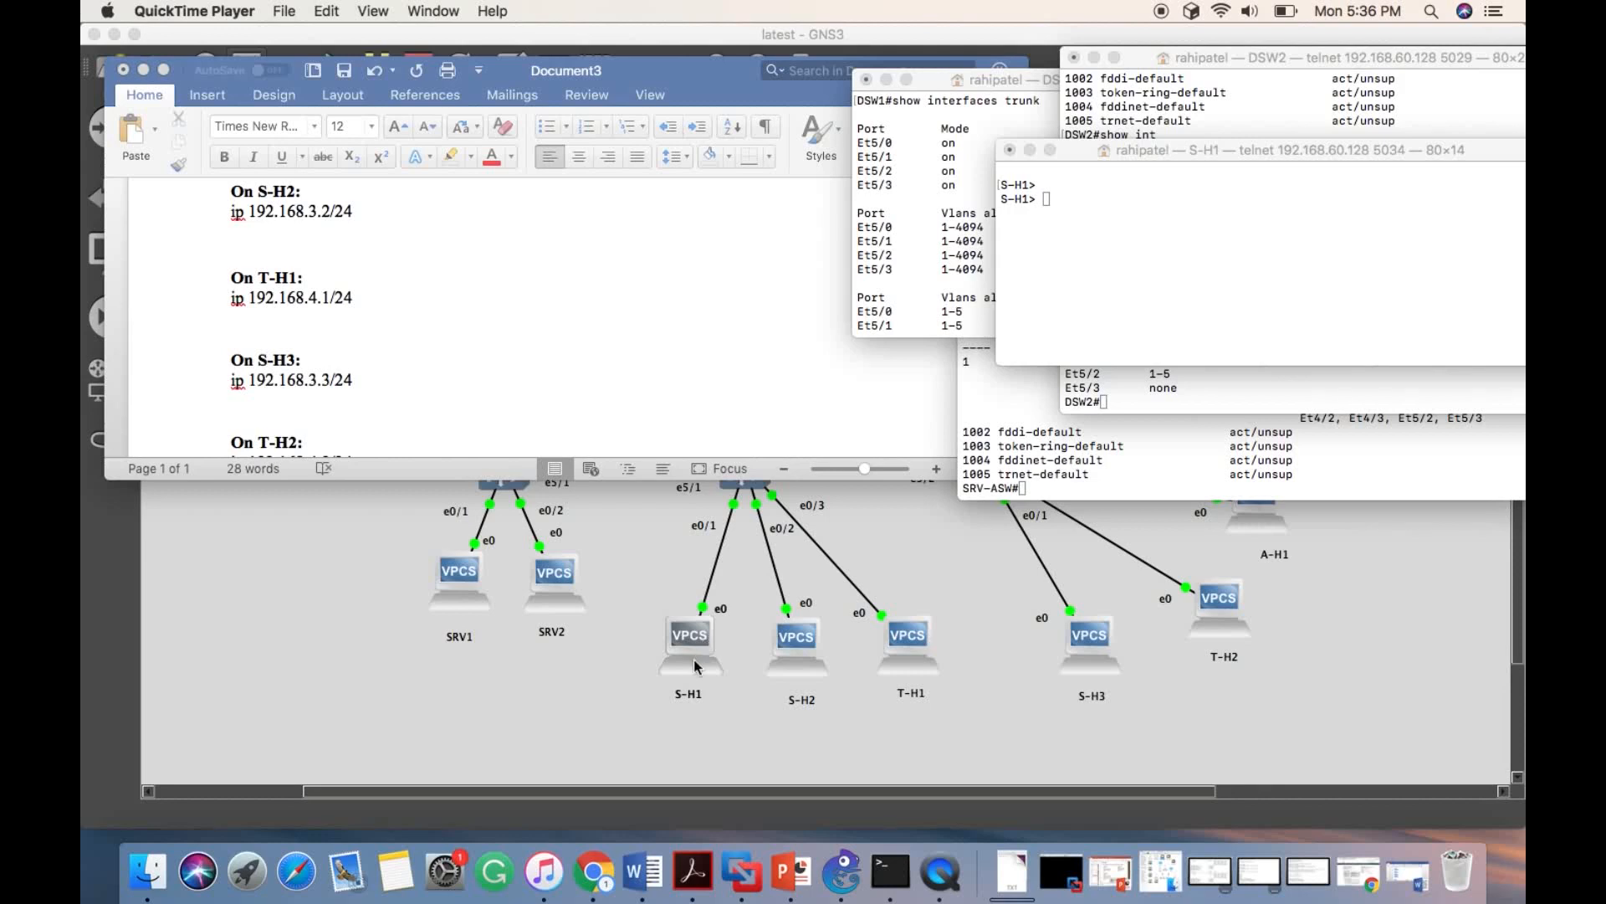
click(1245, 175)
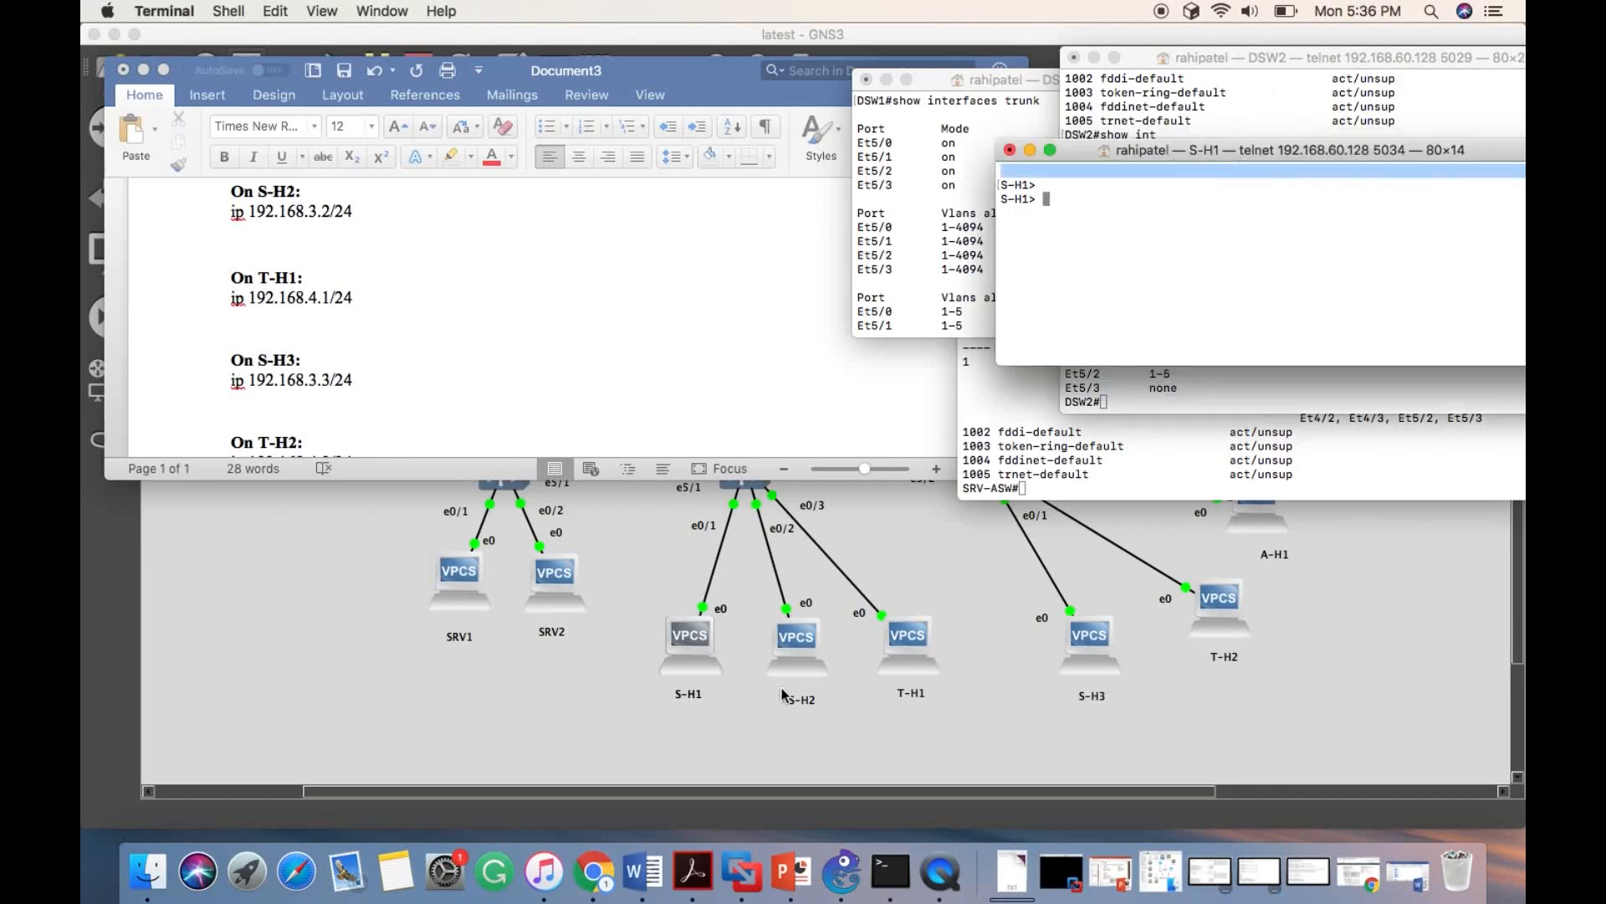
text(ping )
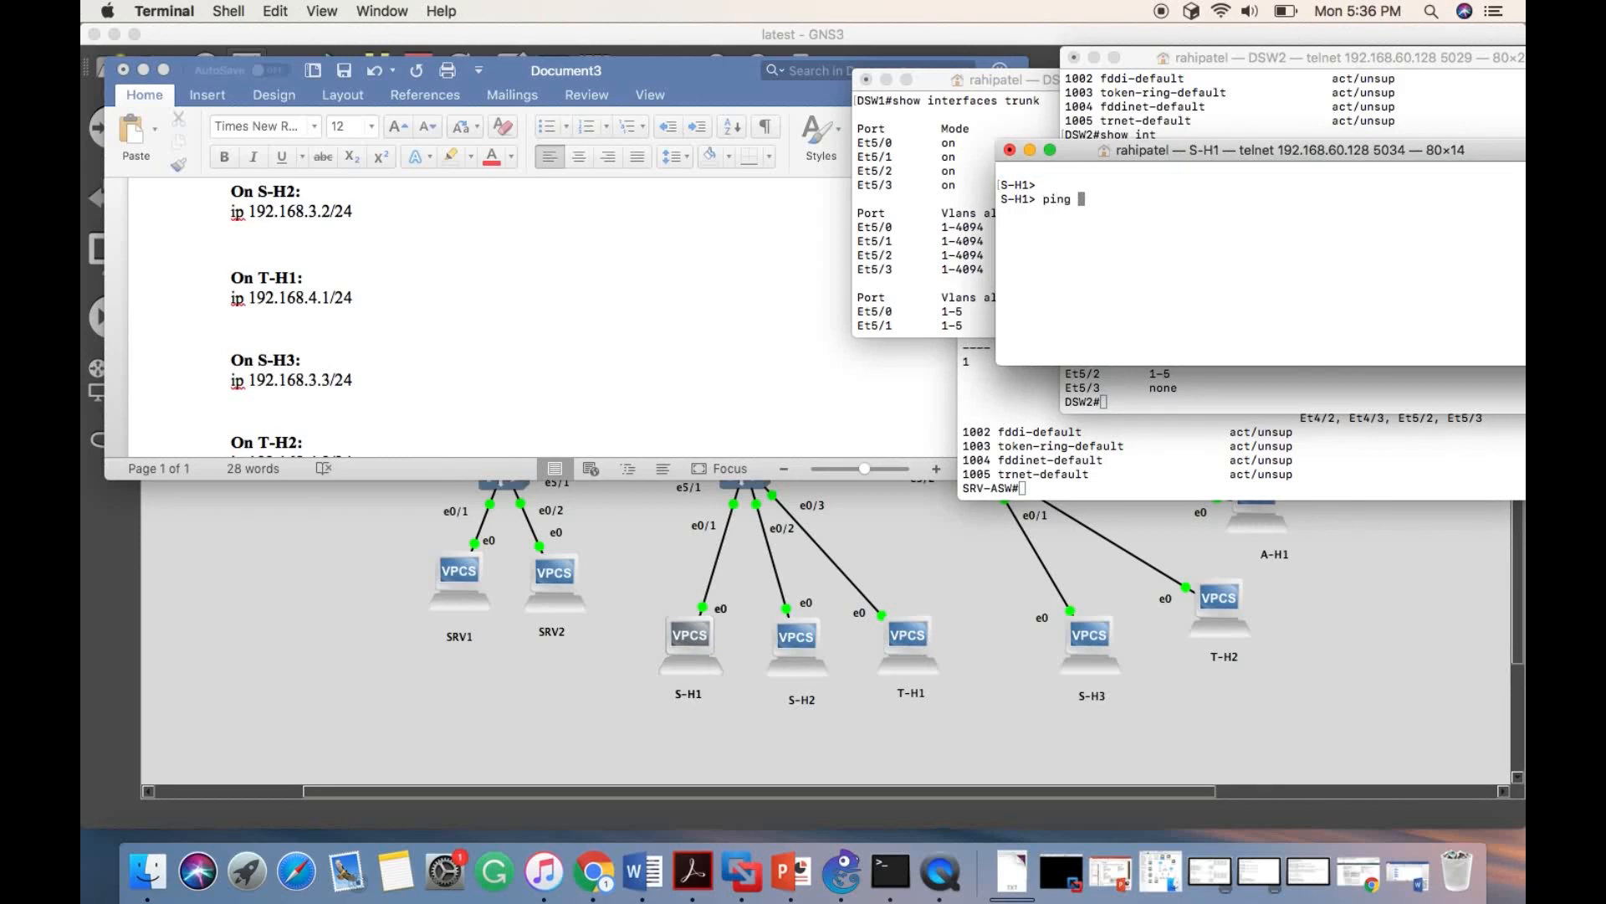
text(192.168.3.2)
key(Return)
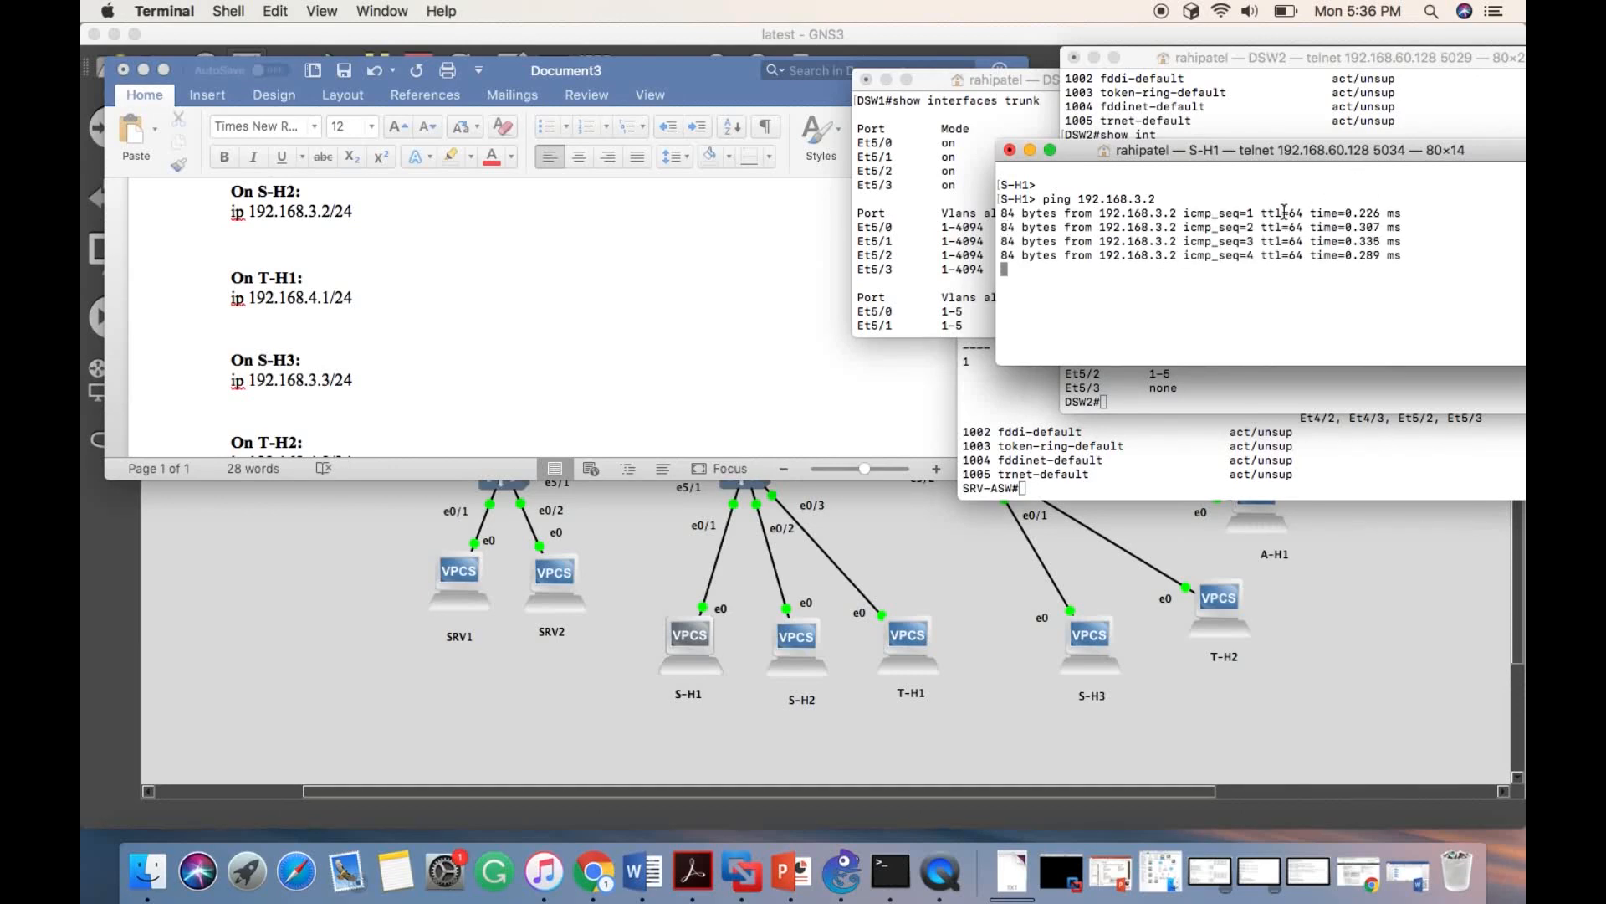
key(ctrl+c)
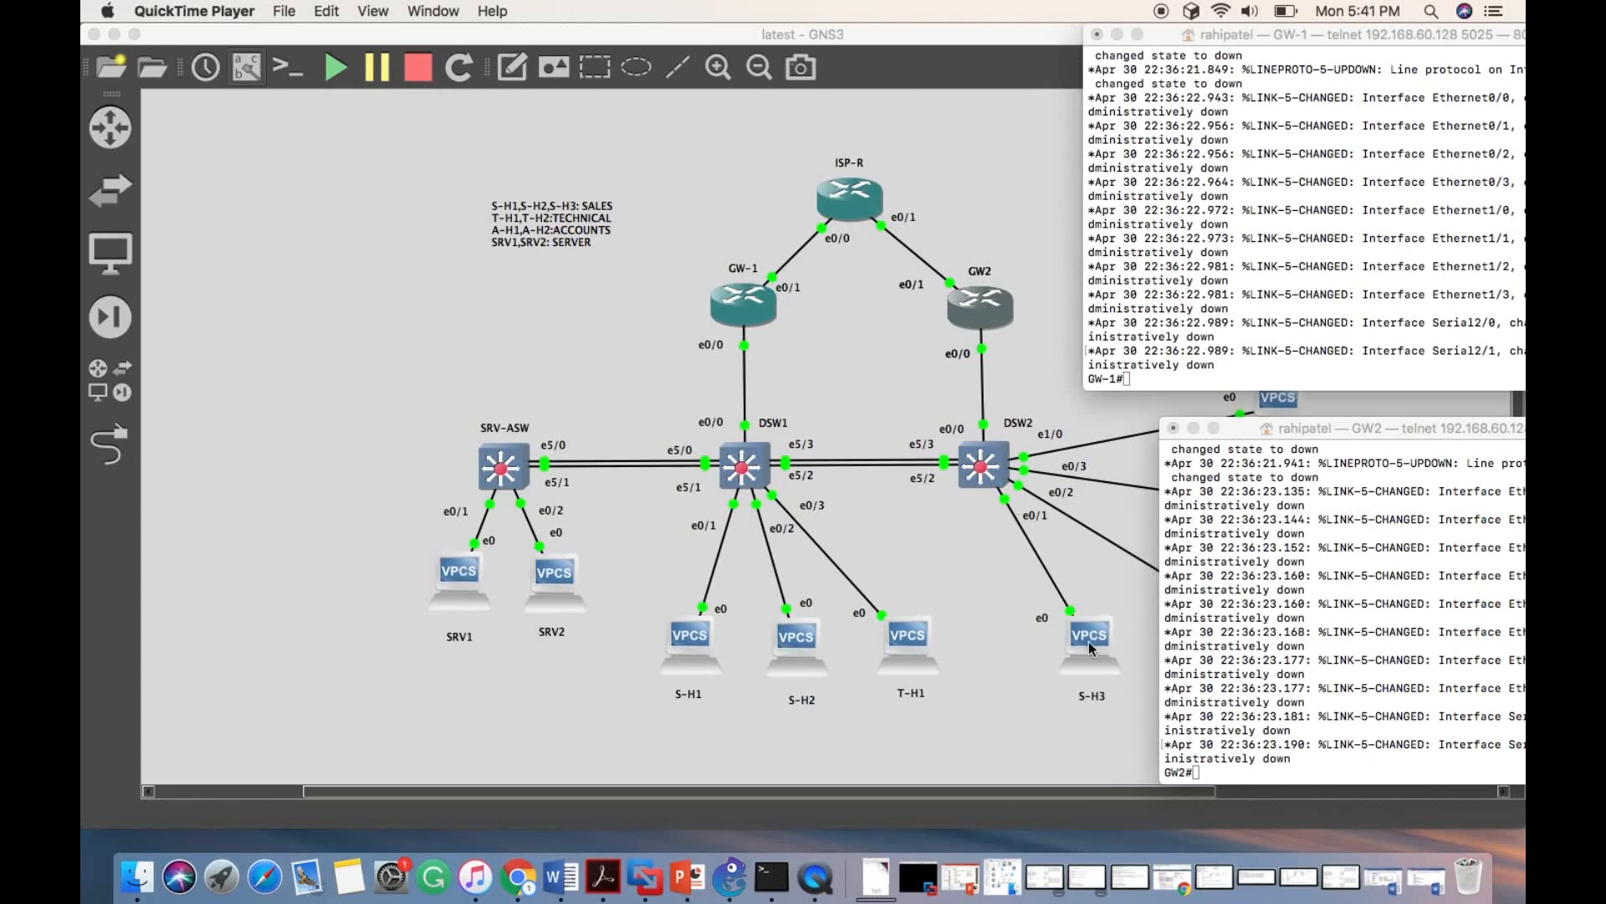
- Copy the document's GW-1 block into its console, enabling e0/0 and creating dot1q subinterfaces e0/0.2 to e0/0.5 with 192.168.2.254 to 192.168.5.254 /24
click(1159, 12)
click(561, 876)
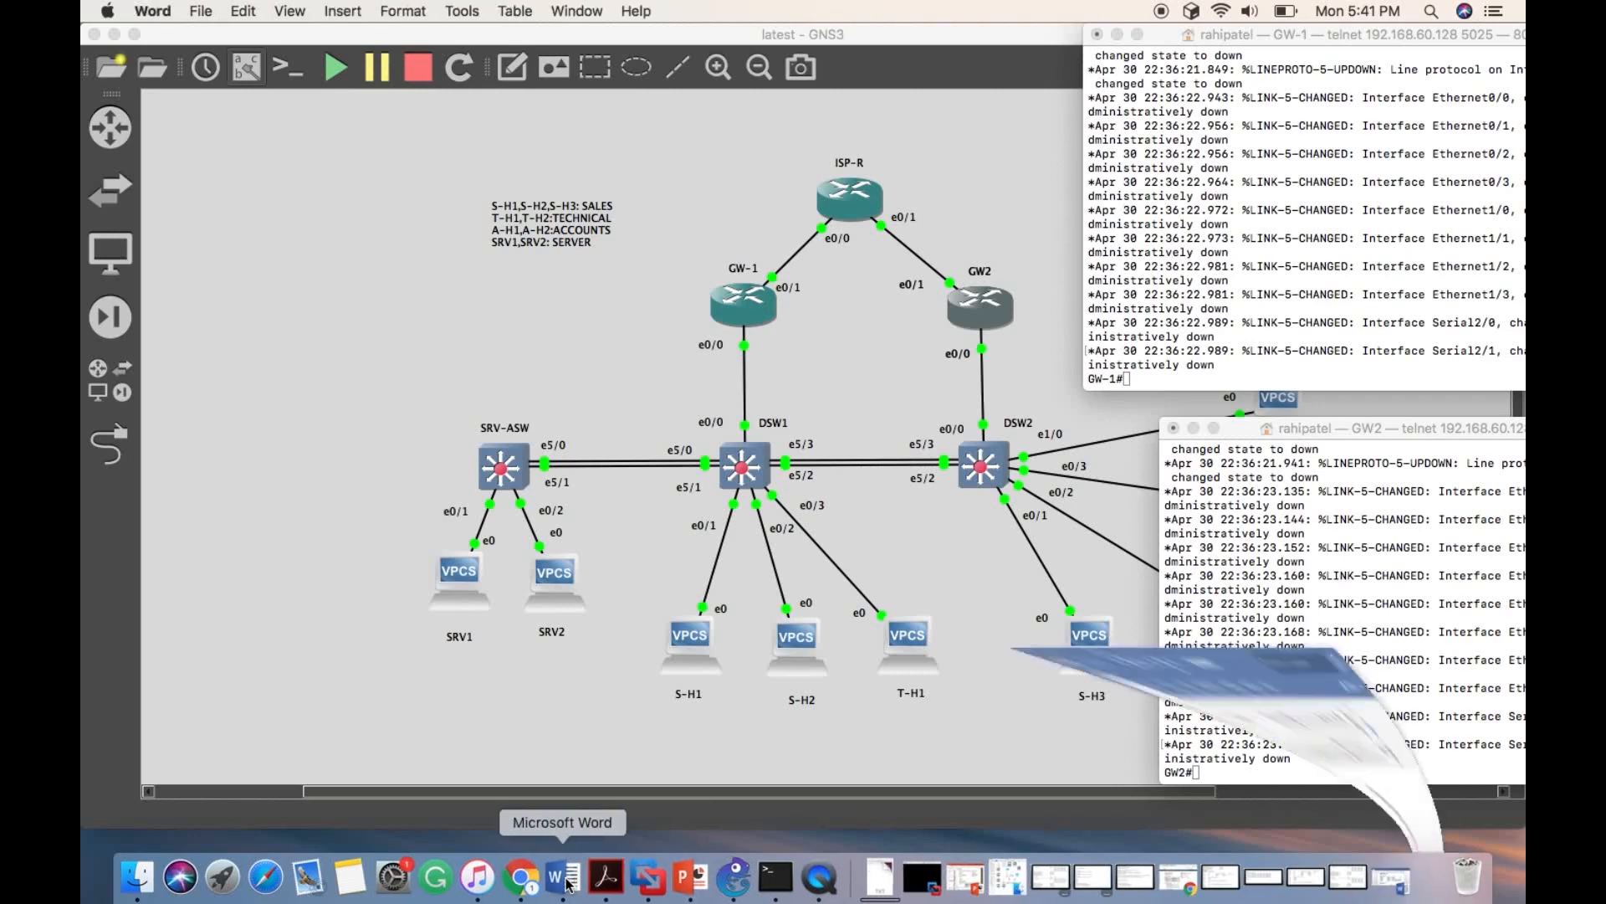
drag(338, 452, 387, 674)
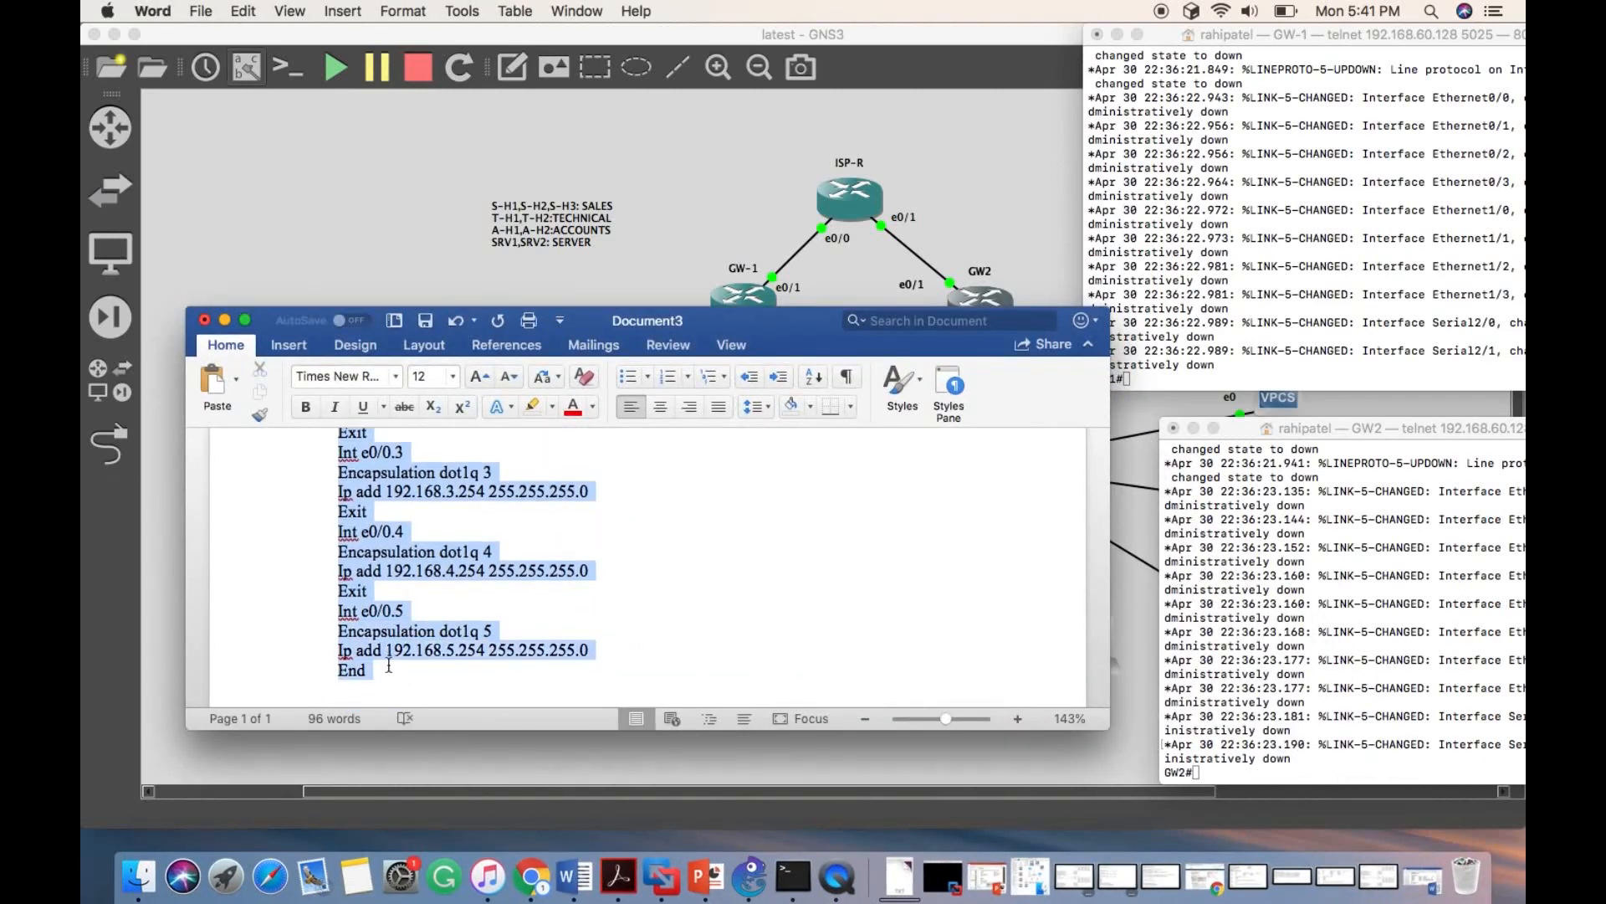
scroll(374, 557, up, 3)
scroll(374, 557, up, 2)
scroll(374, 556, down, 5)
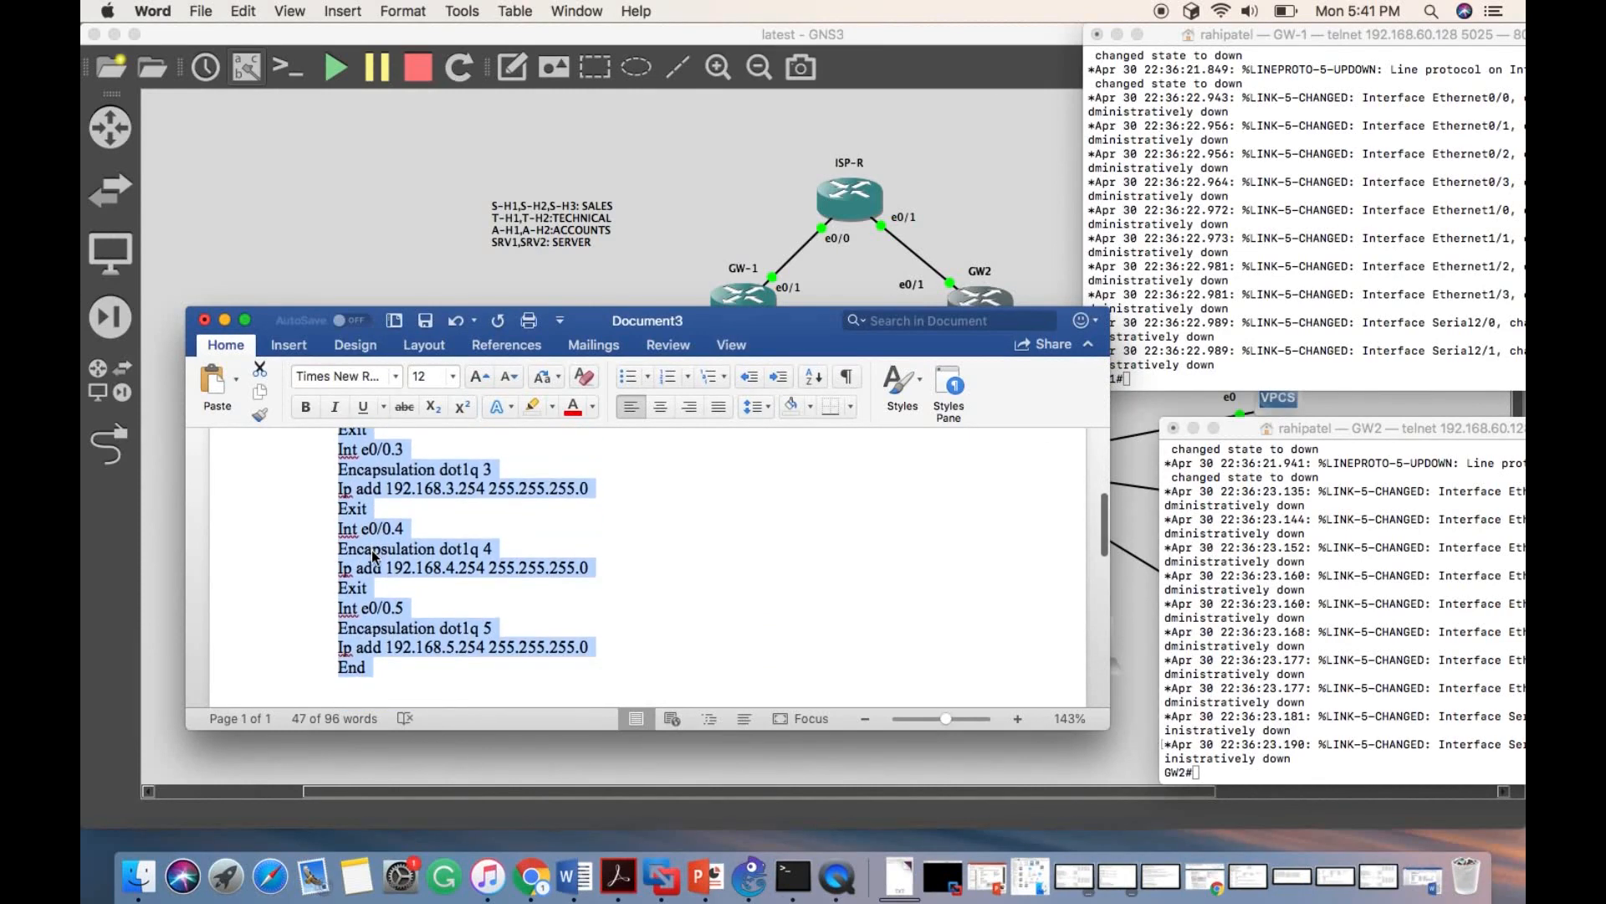
click(1153, 369)
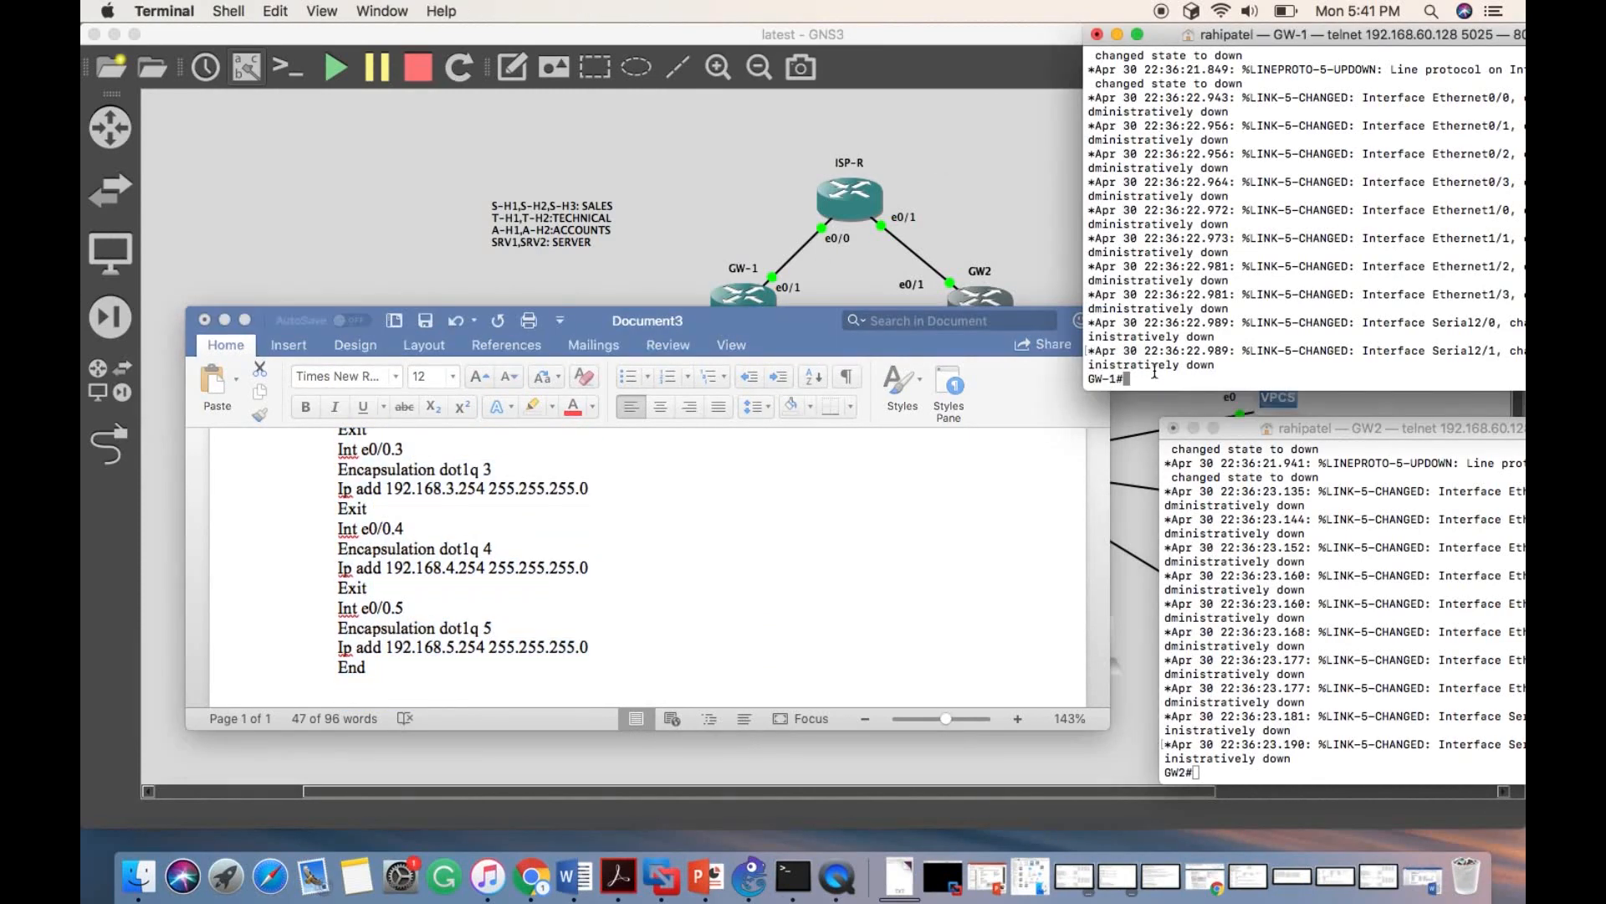
key(super+v)
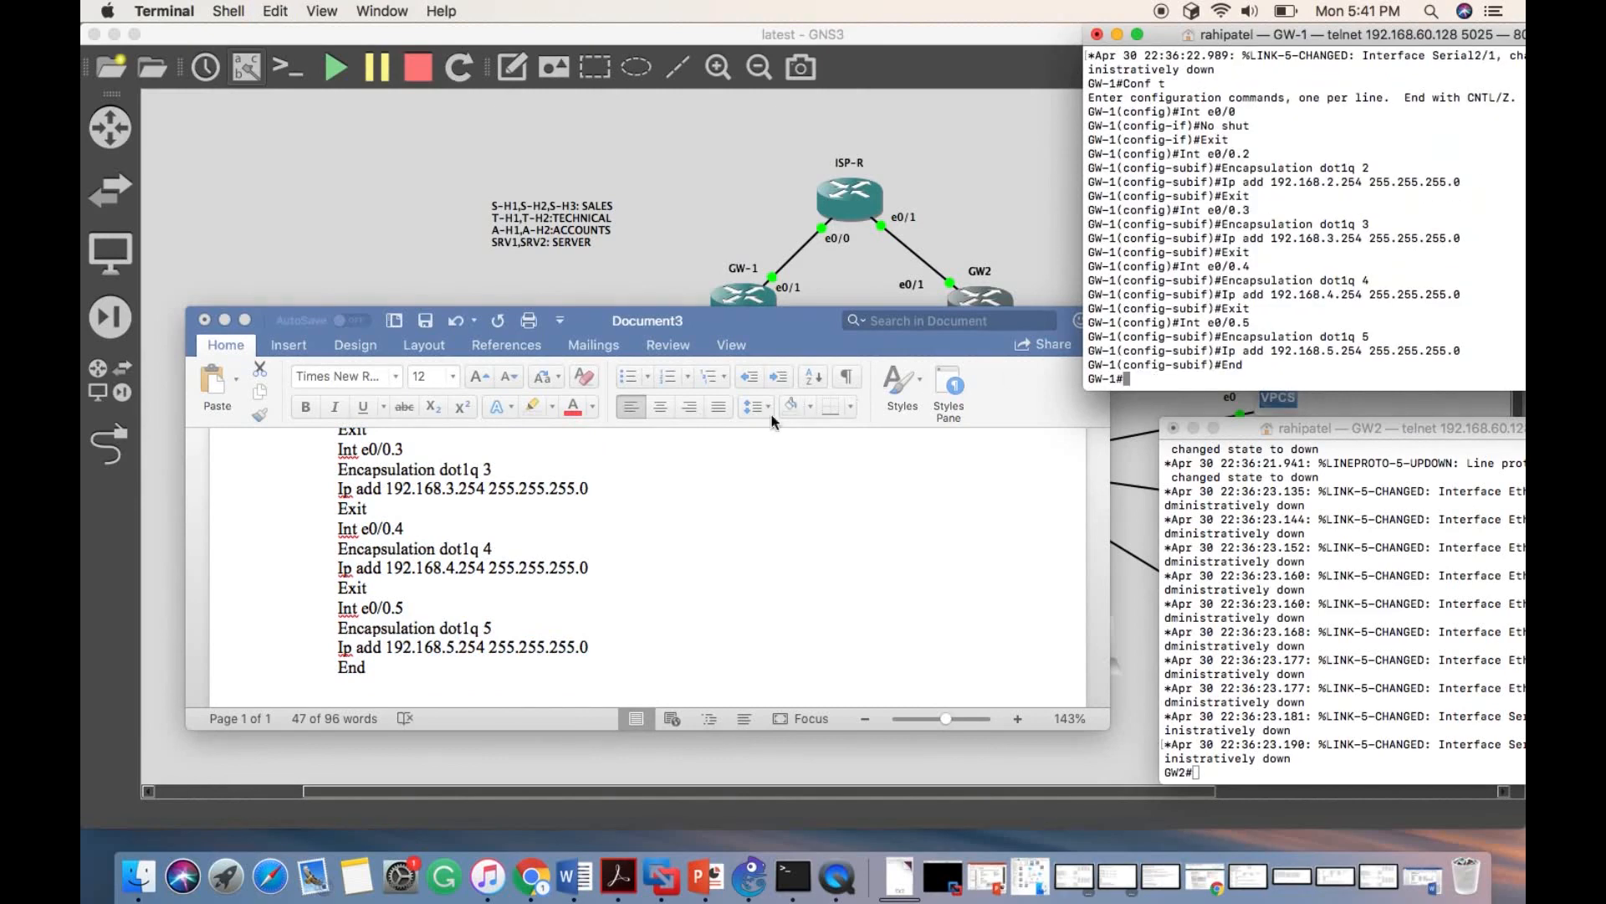
- Copy the document's GW-2 block into the GW2 console, enabling e0/0 and creating dot1q subinterfaces e0/0.2 to e0/0.5 with 192.168.2.253 to 192.168.5.253 /24
scroll(681, 547, down, 6)
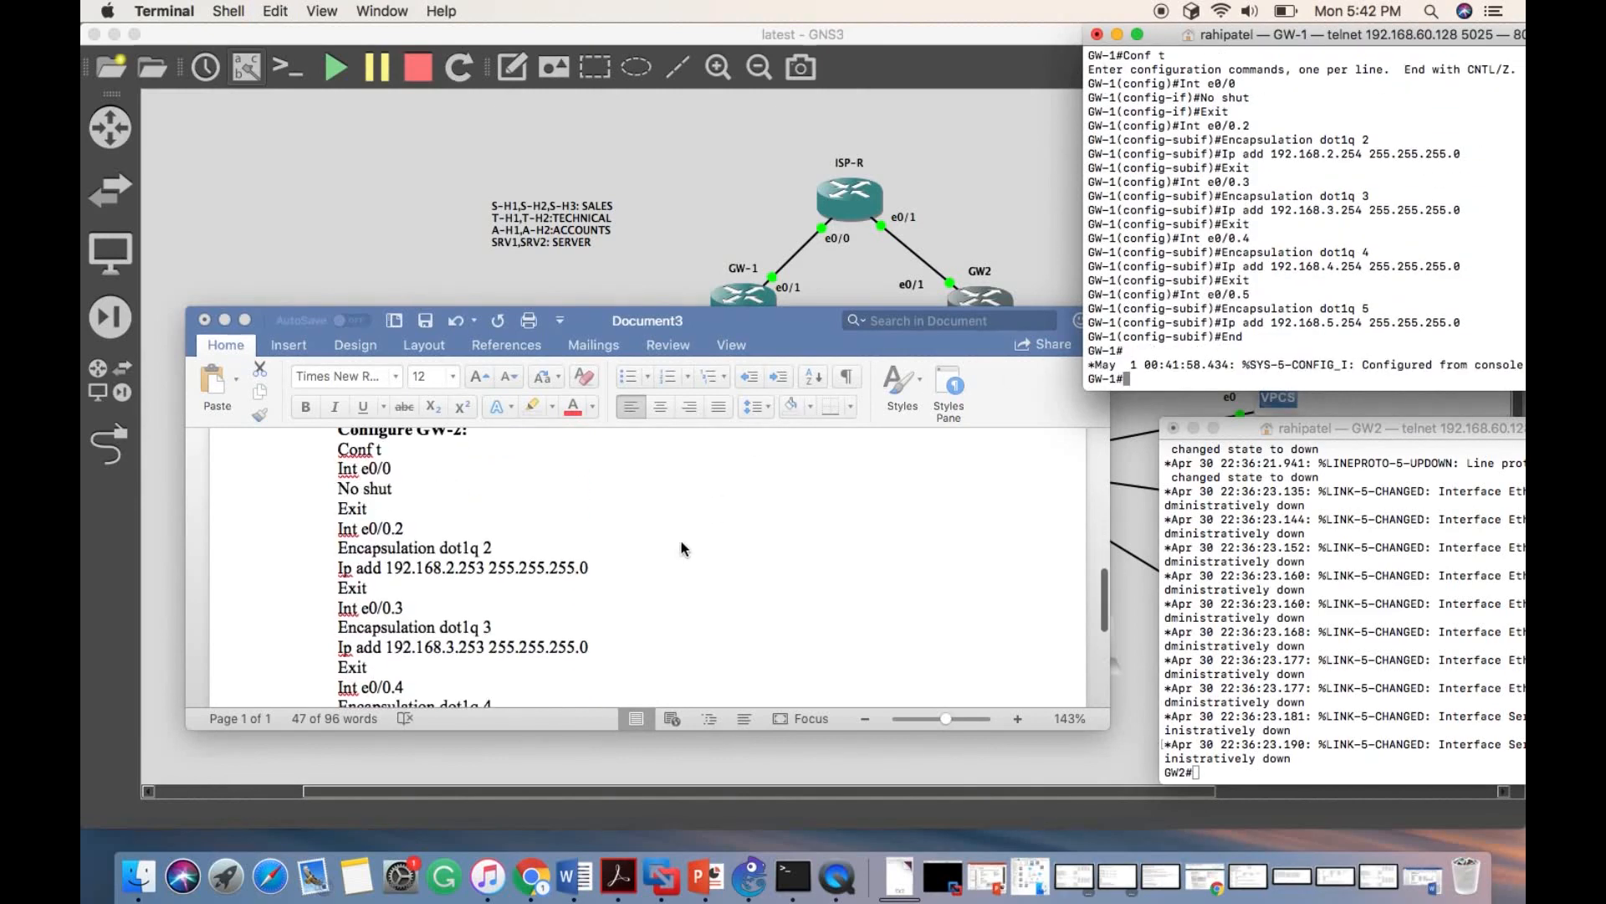
click(341, 449)
drag(342, 449, 355, 620)
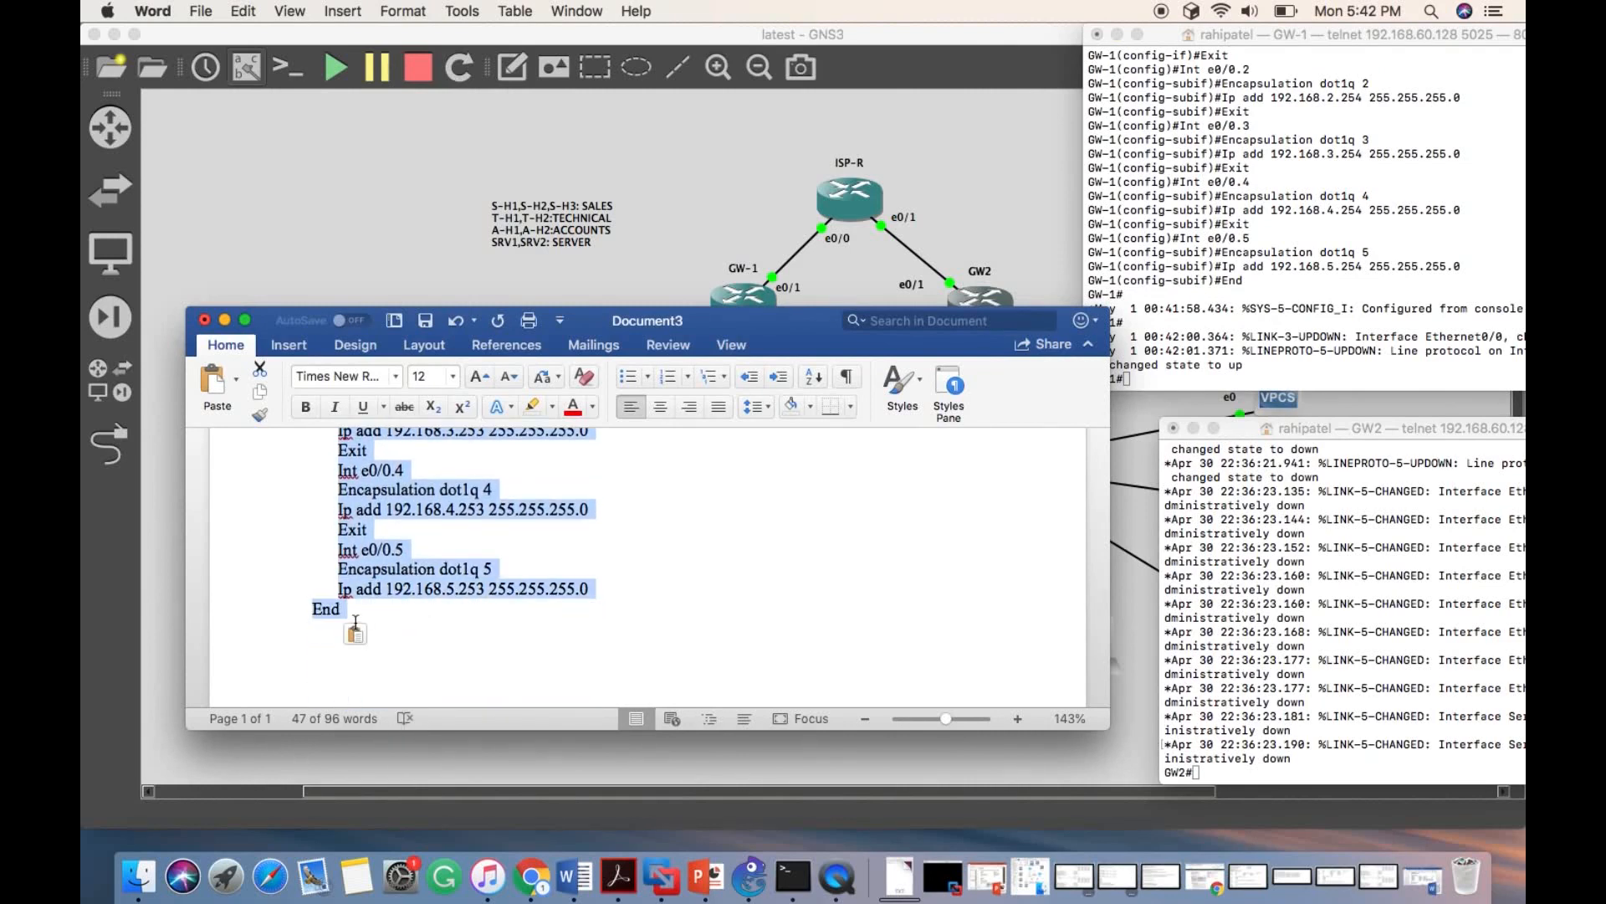
click(1331, 631)
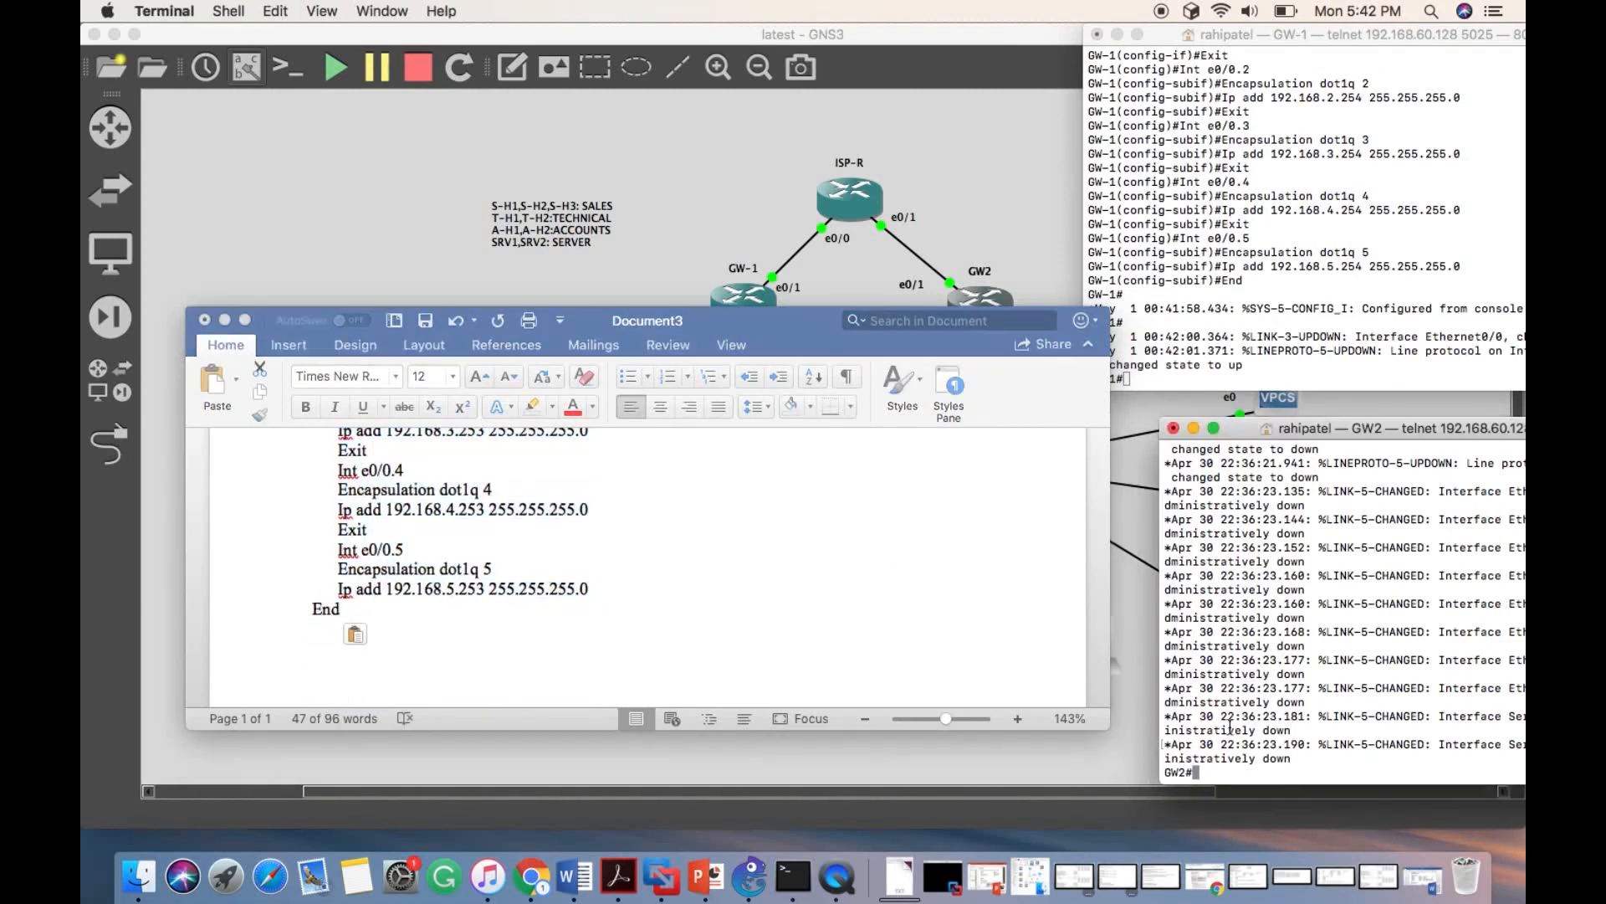
key(super+v)
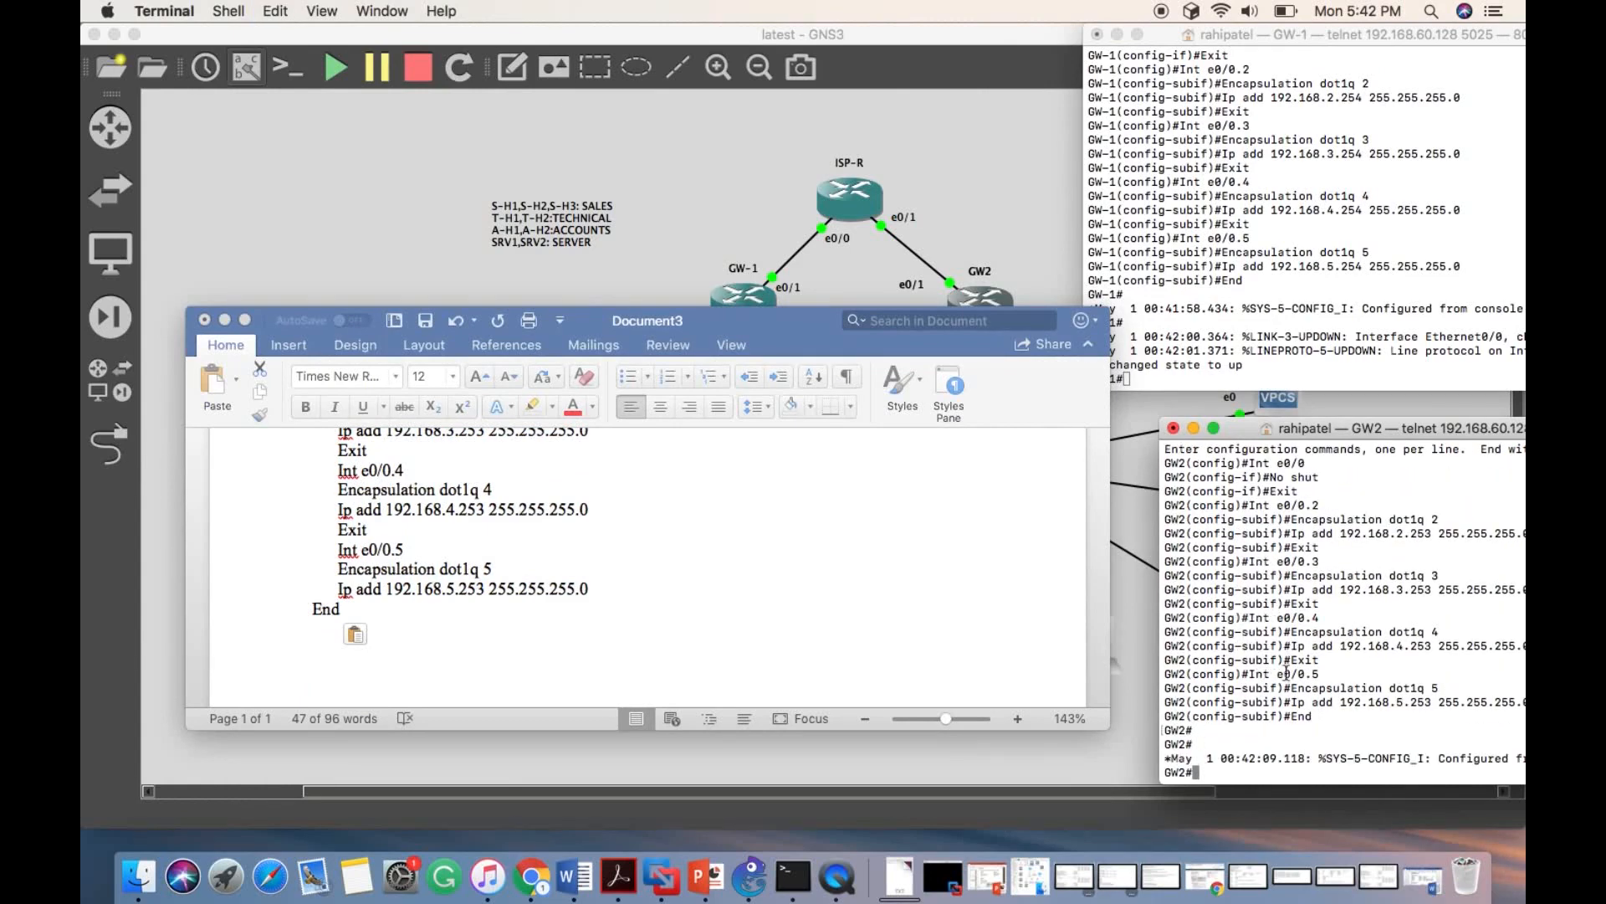
- Display the interface addresses and status on GW-1 with show ip interface brief and review its e0/0 subinterfaces
click(1210, 375)
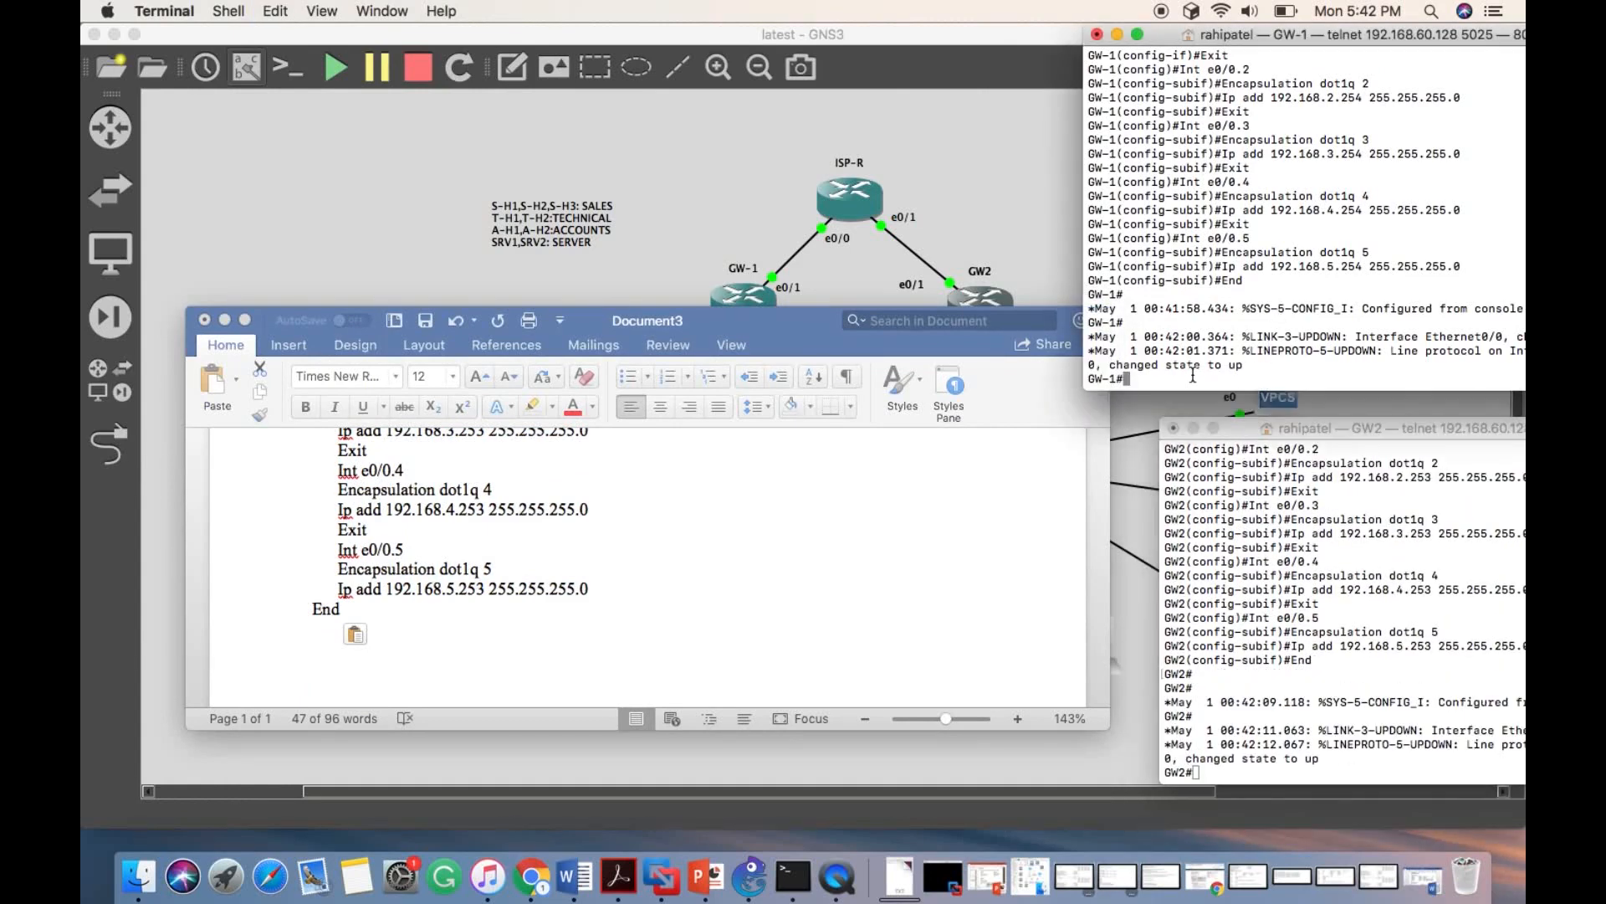
click(224, 319)
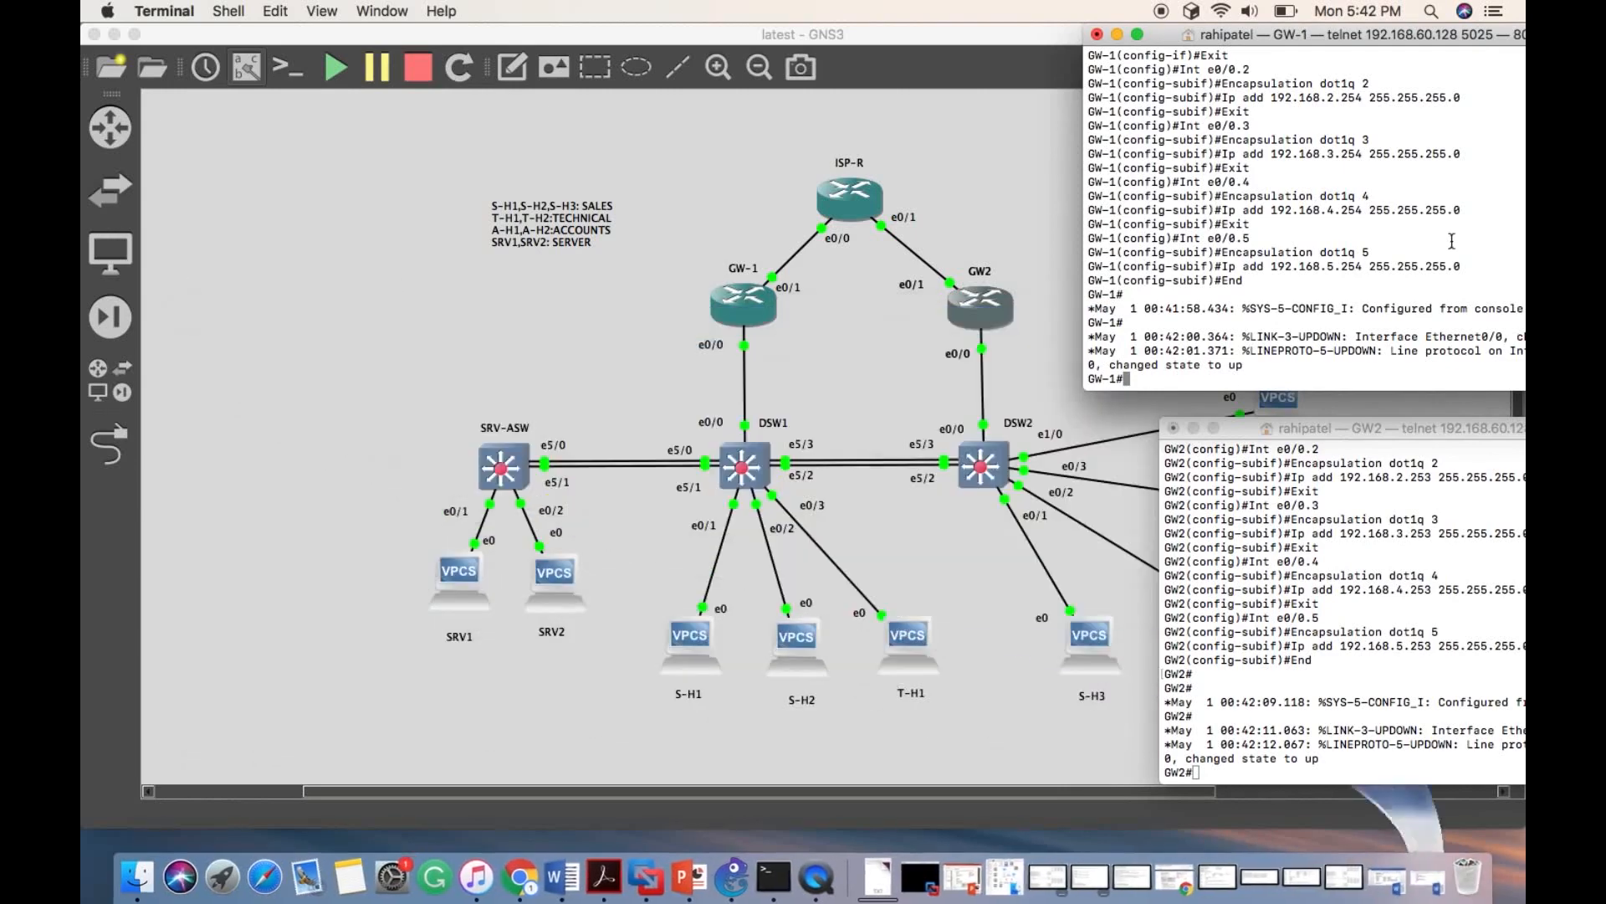
text(show ip int)
key(Tab)
text(bre)
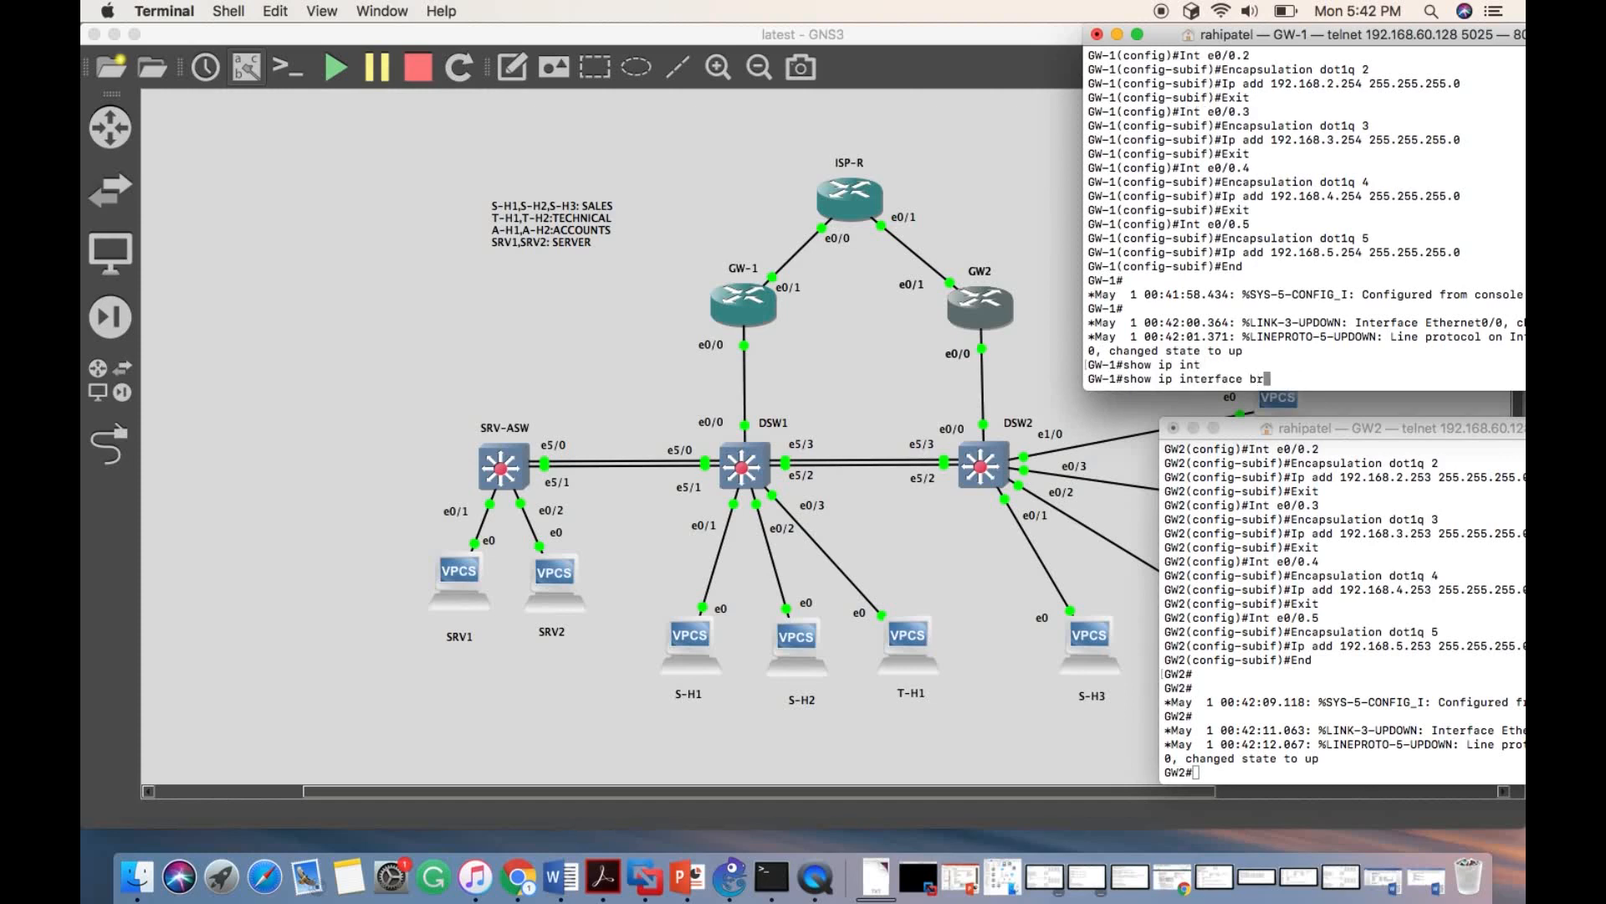
key(Tab)
key(Return)
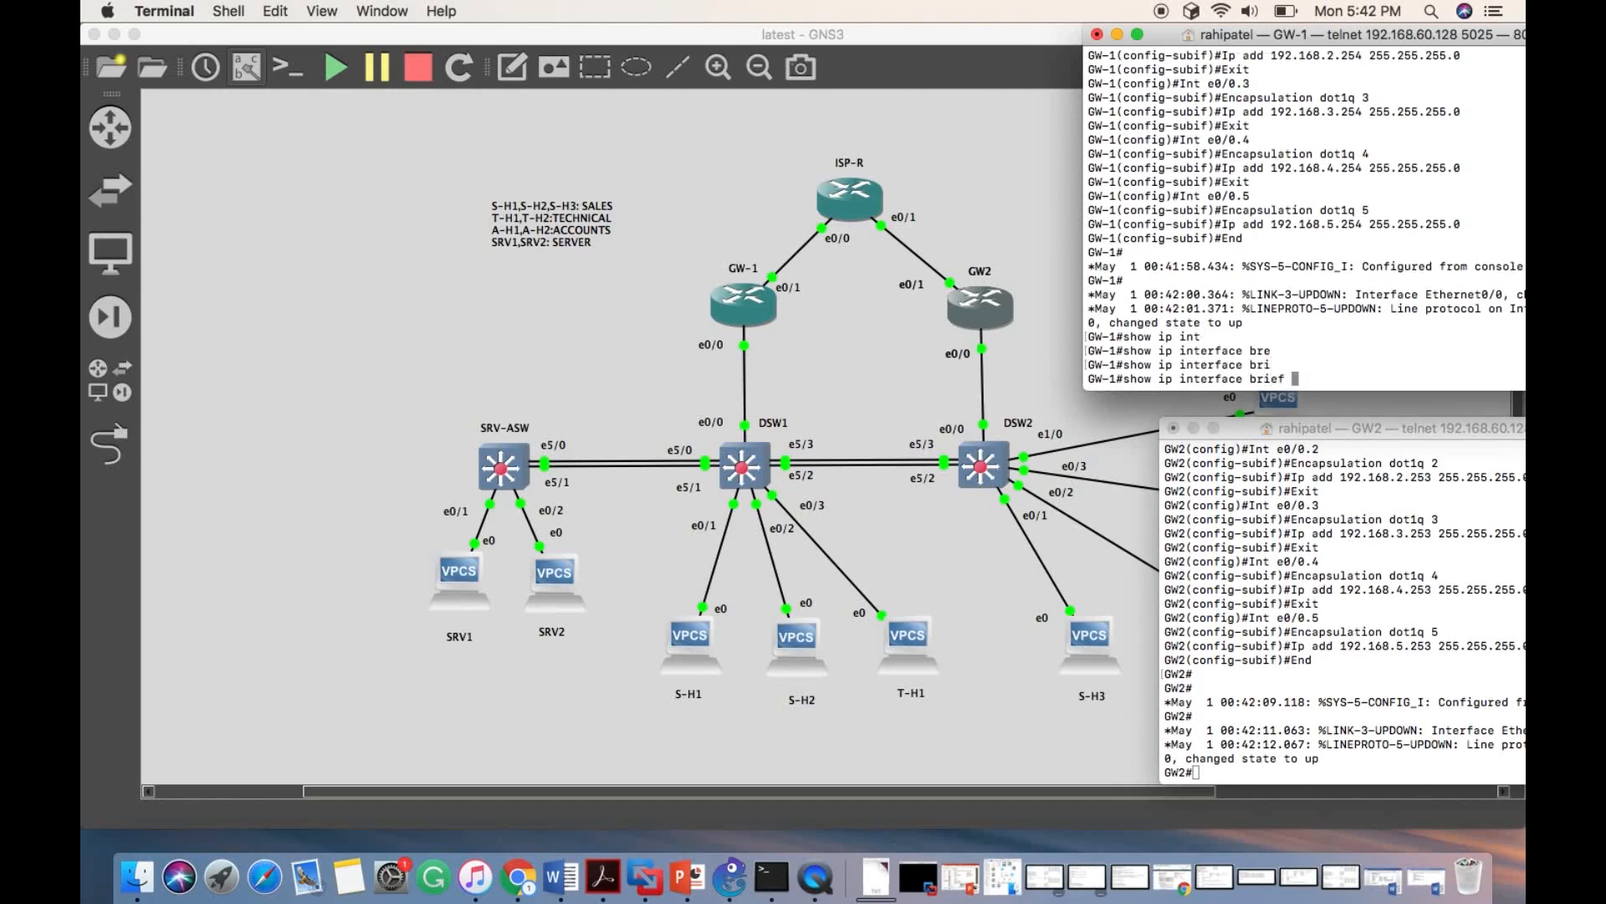
drag(1384, 40, 1250, 45)
scroll(1045, 301, up, 5)
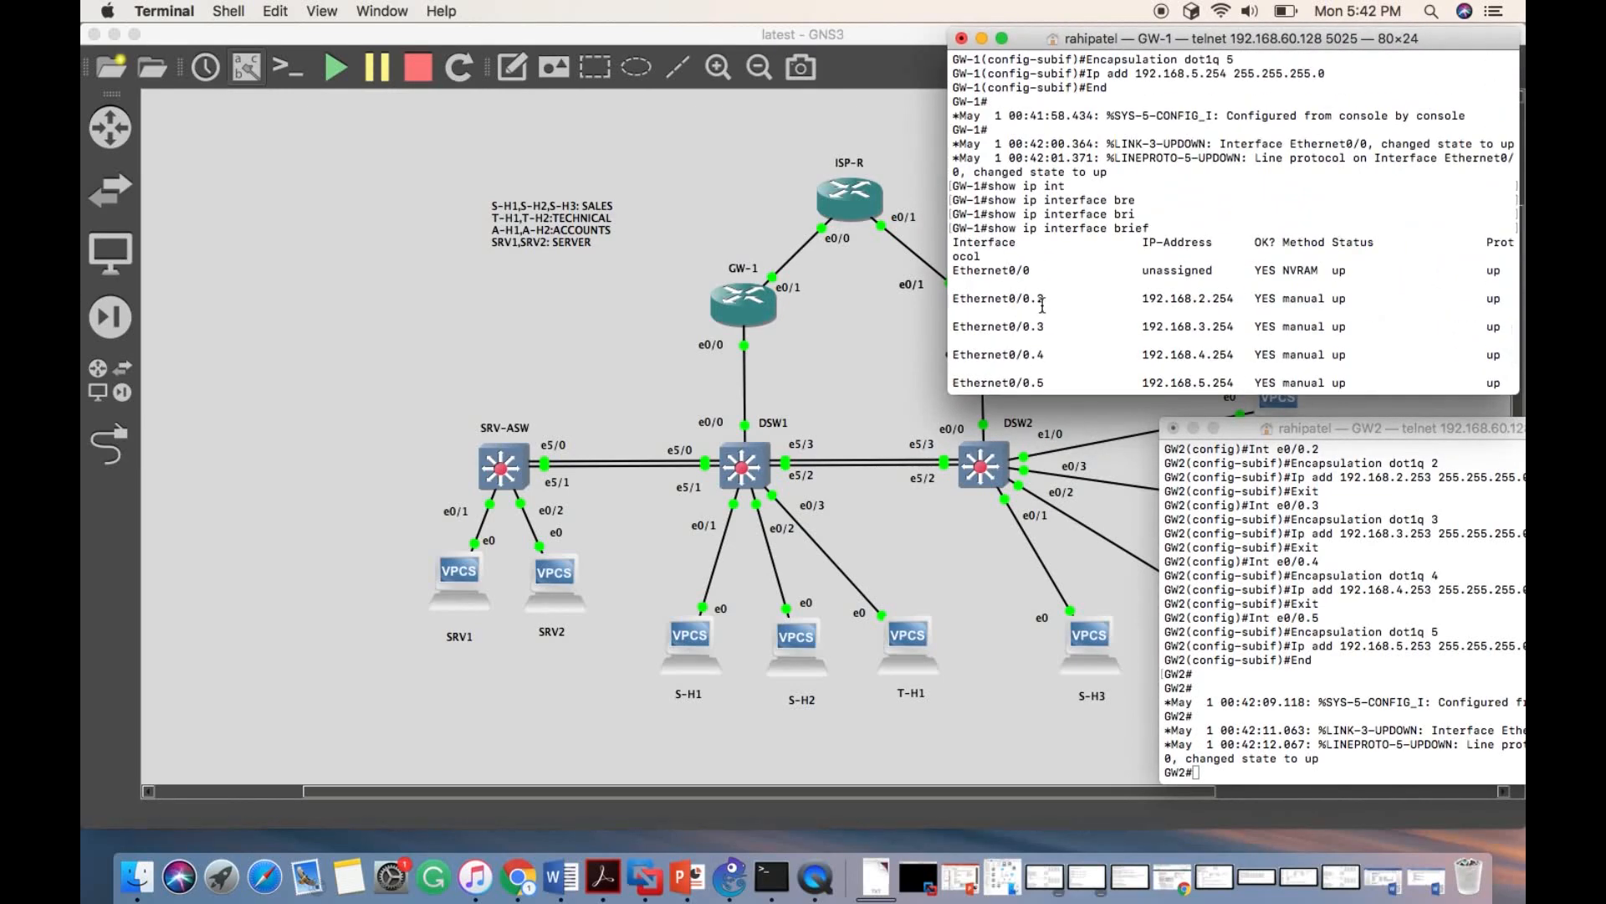
scroll(1038, 293, down, 3)
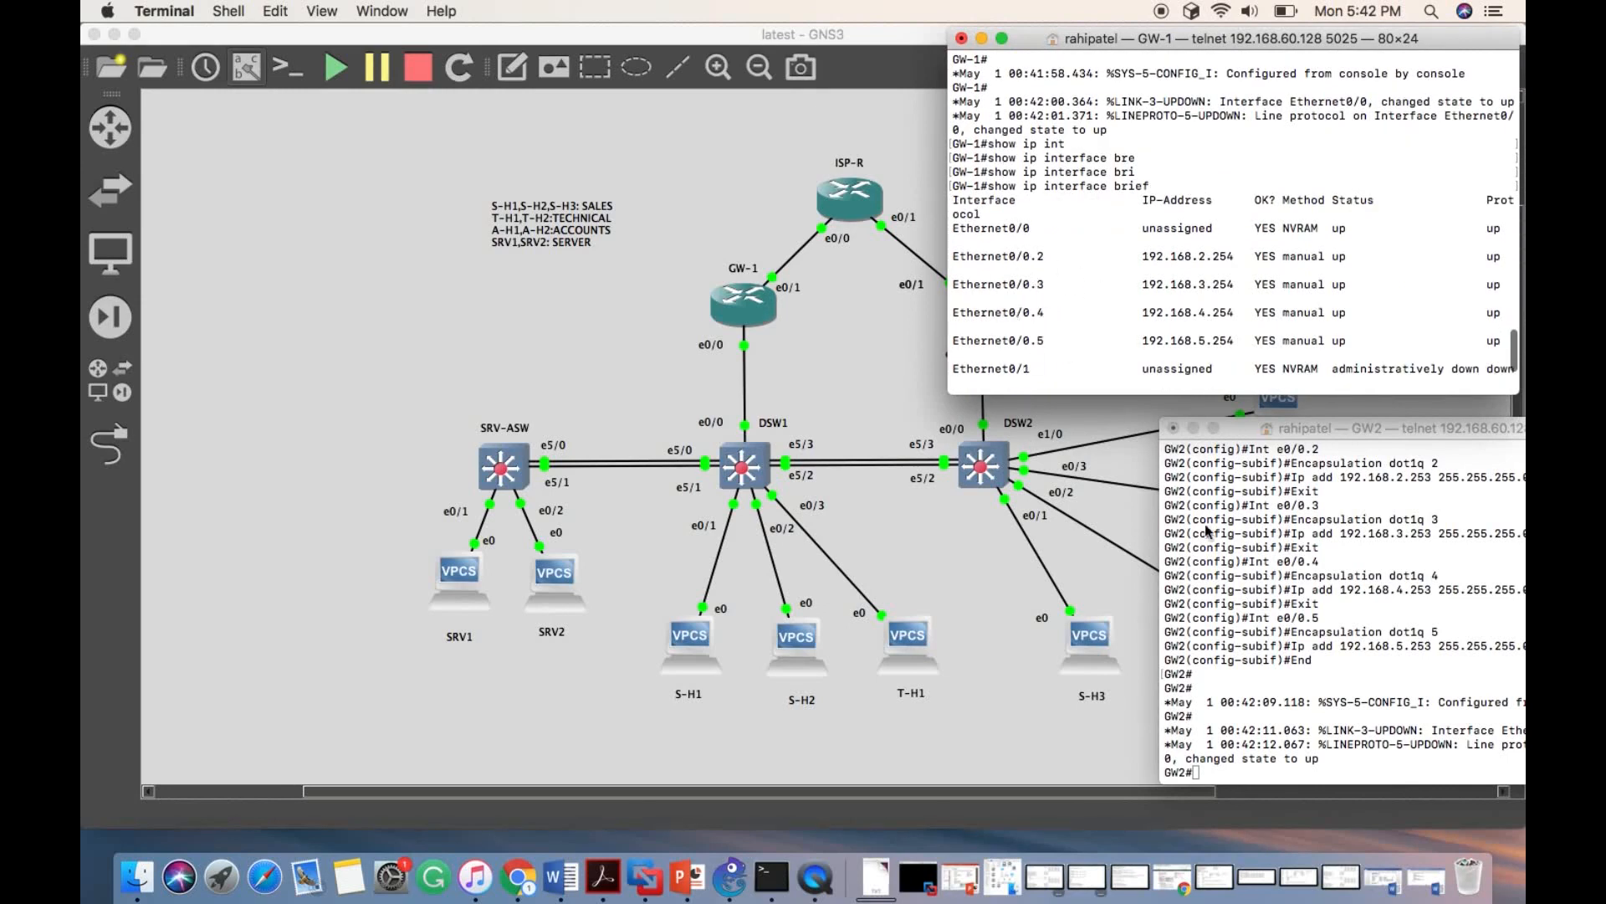
- Display the interface addresses and status on GW2 with show ip interface brief
click(1214, 768)
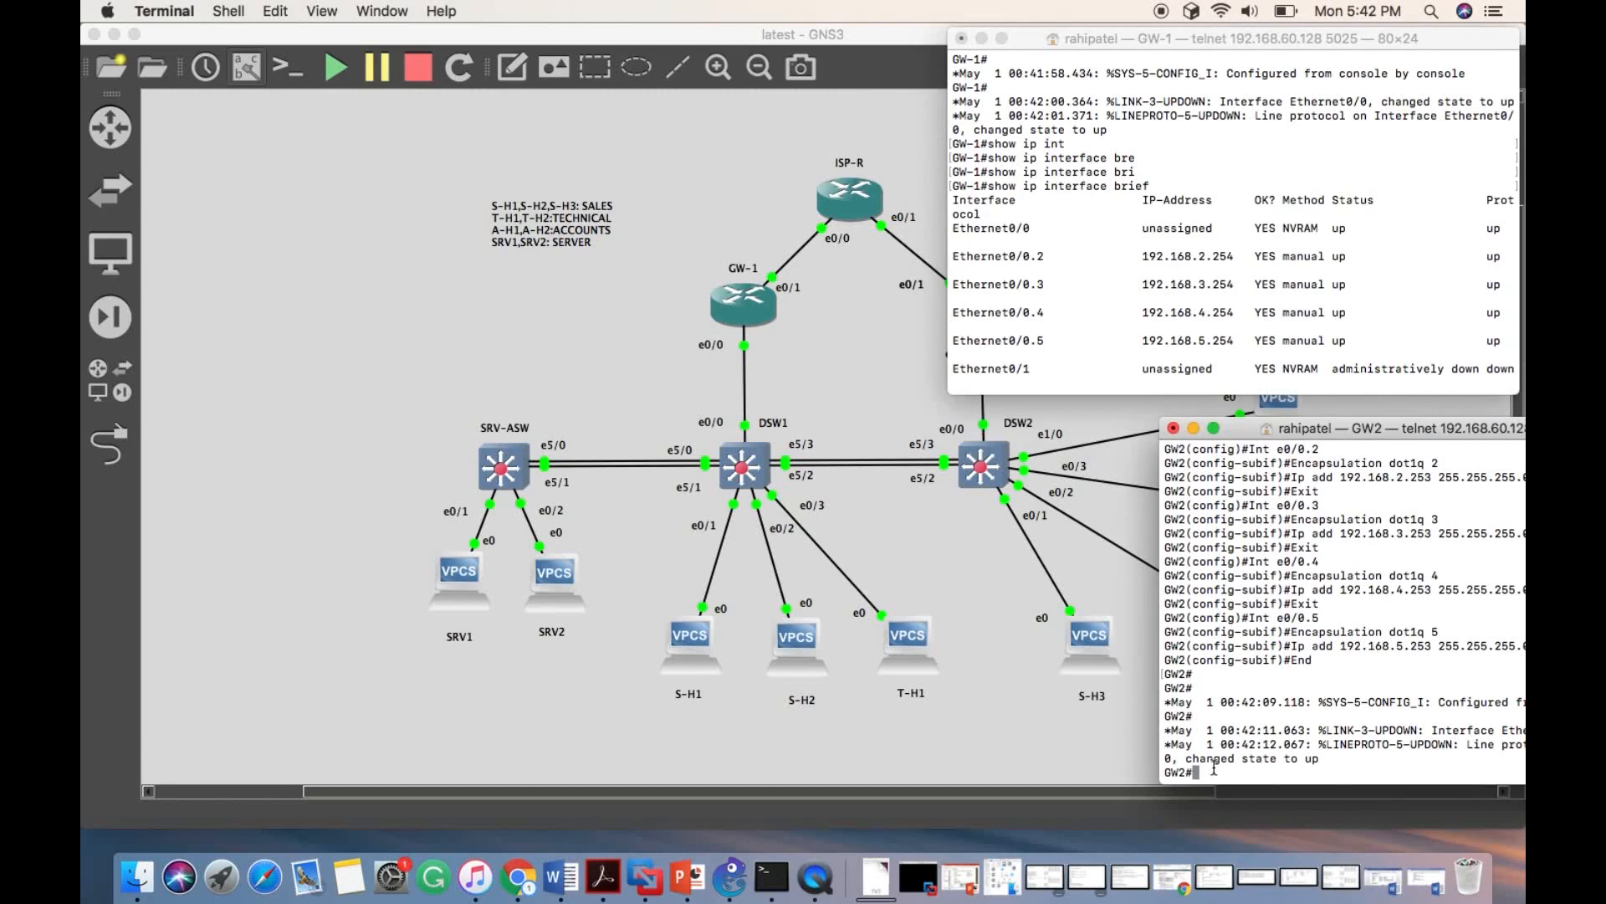
text(show ip int)
key(Tab)
text(bri)
key(Return)
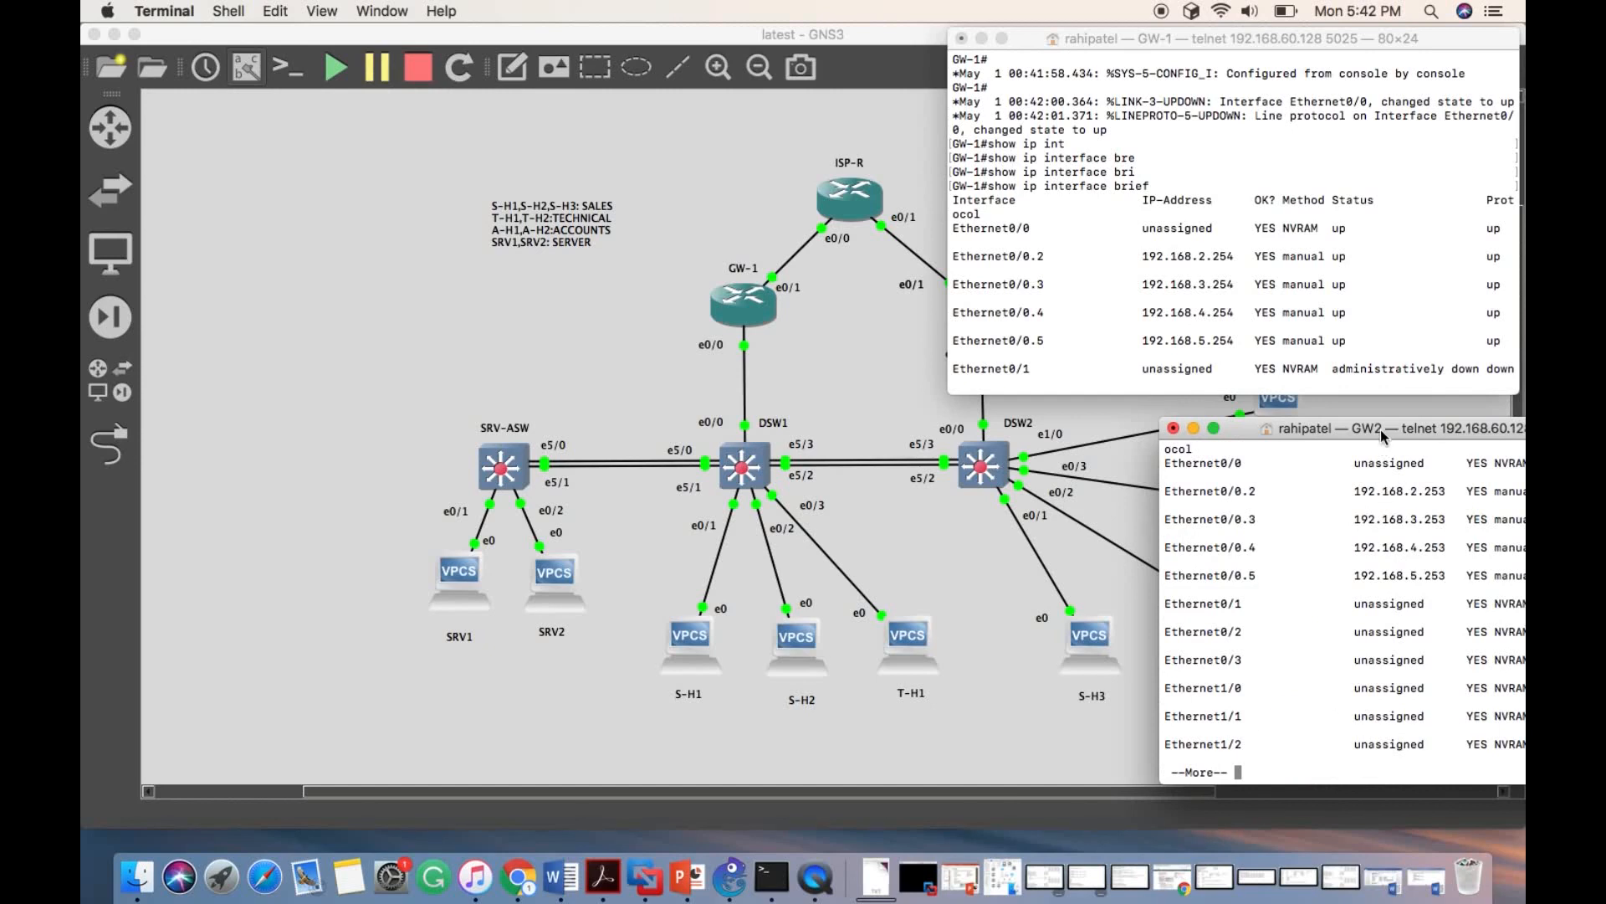
drag(1381, 429, 1104, 429)
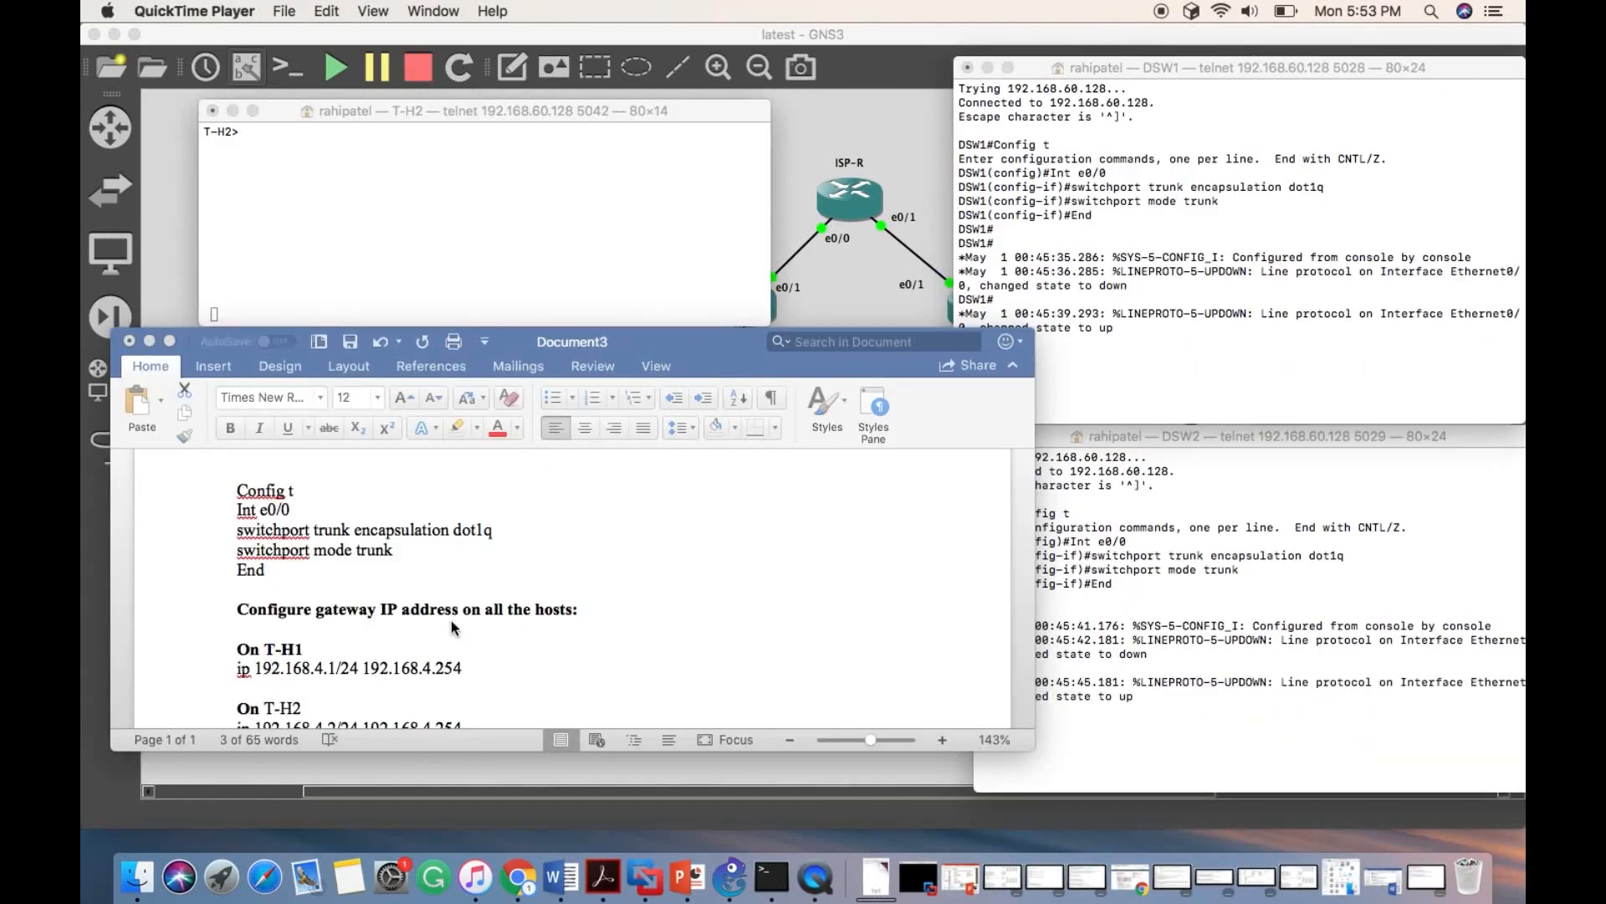
- Review the document's e0/0 trunk commands and host gateway addresses alongside the DSW1 and DSW2 consoles
scroll(450, 620, down, 3)
drag(721, 337, 317, 263)
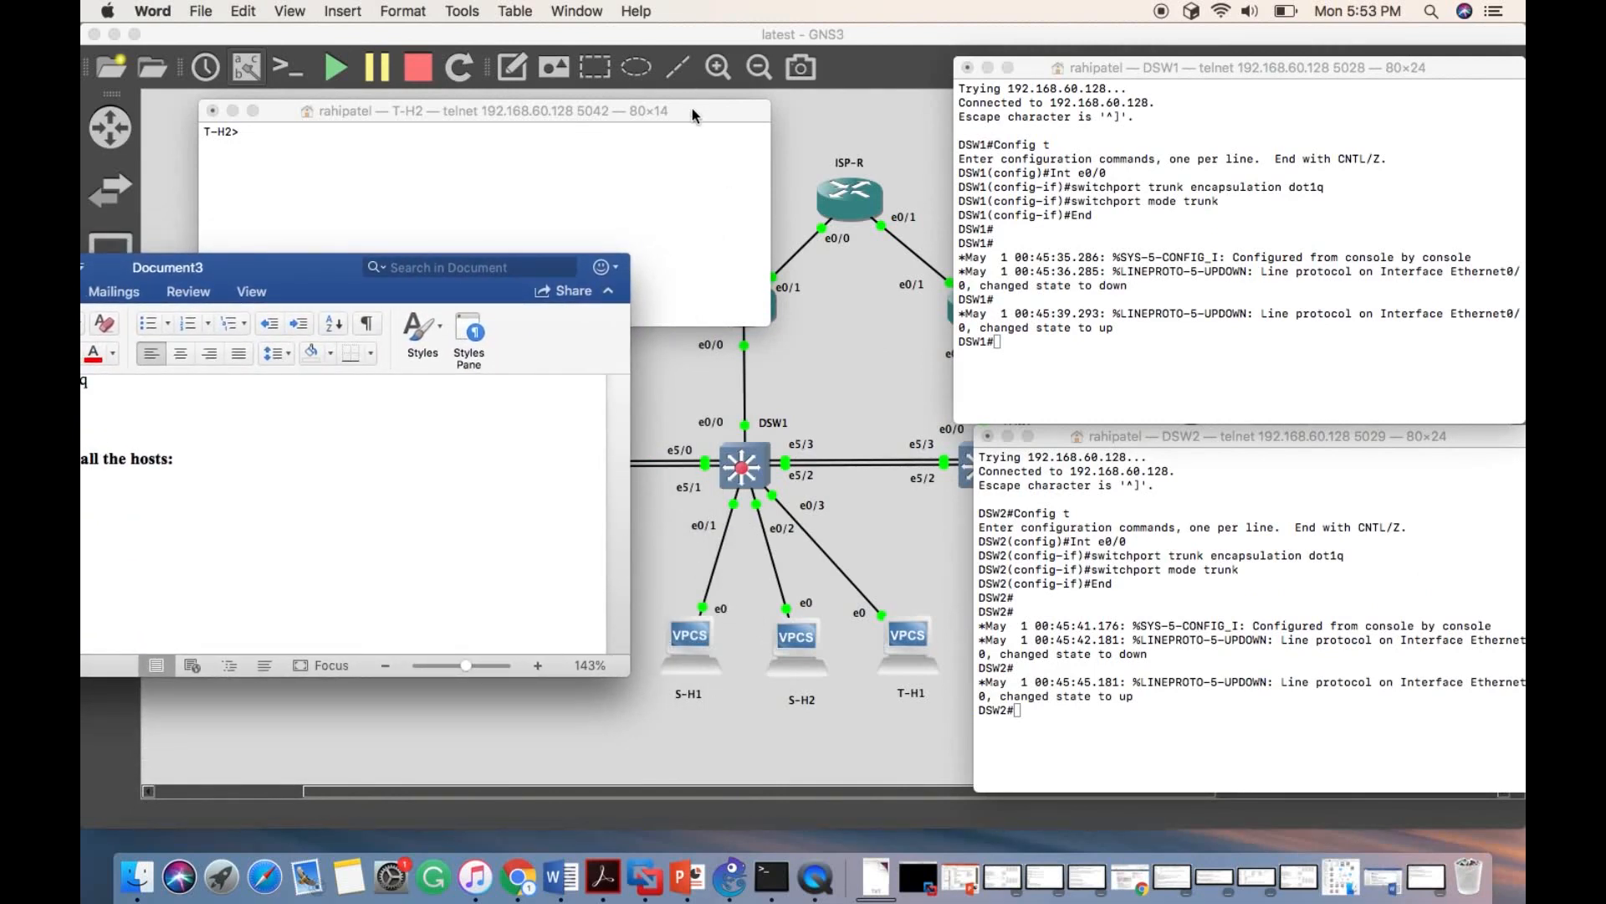
drag(691, 108, 506, 103)
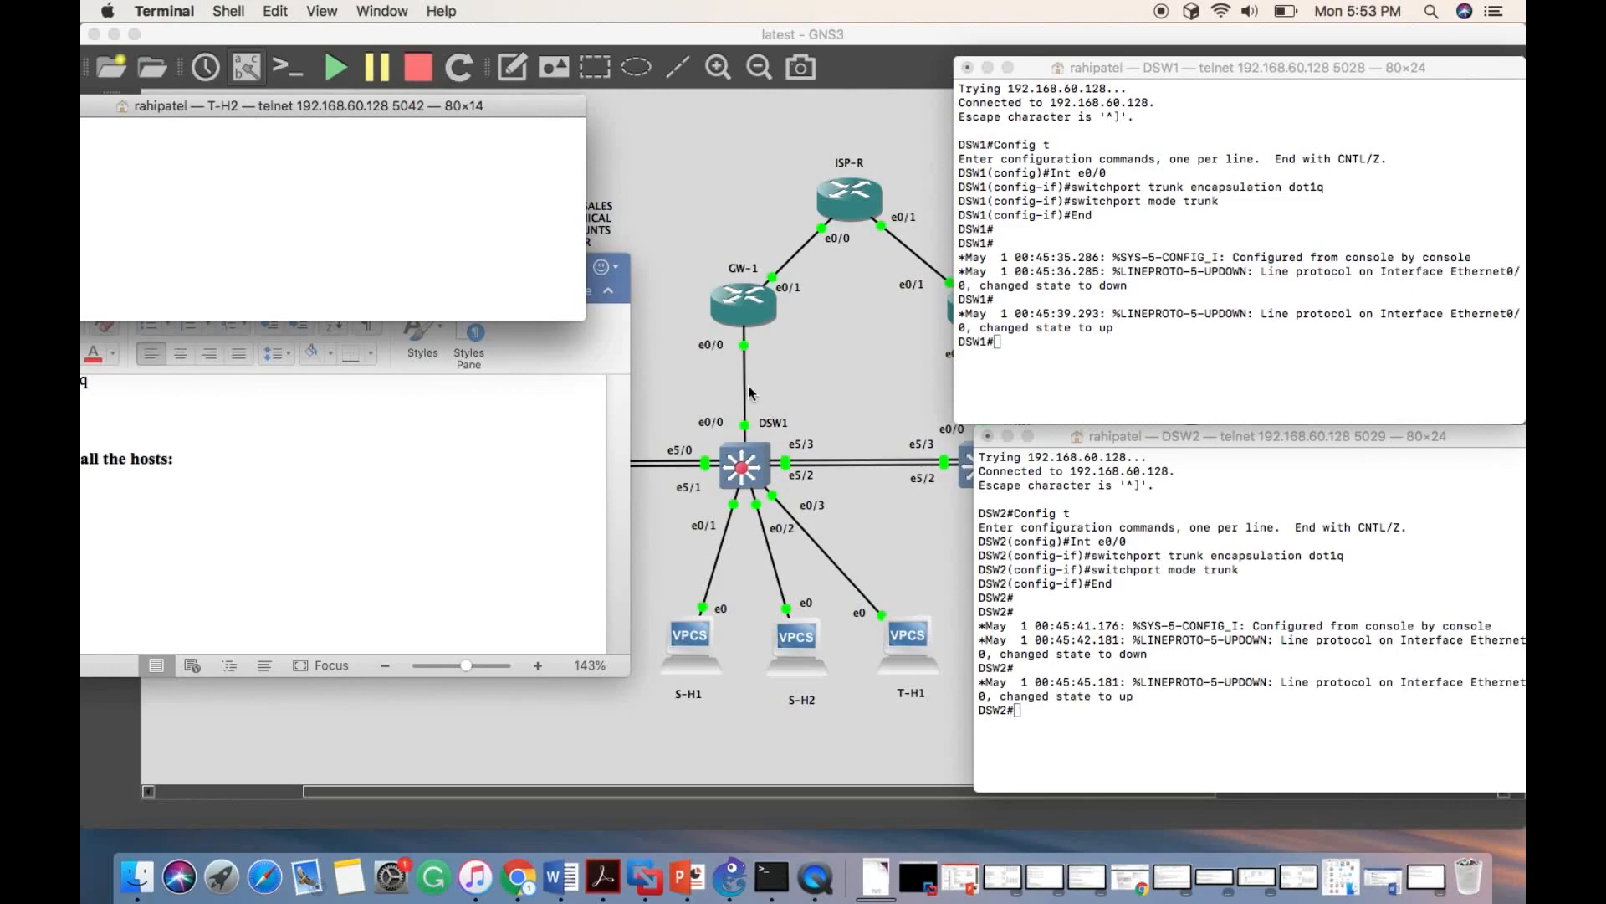
drag(624, 277, 1168, 306)
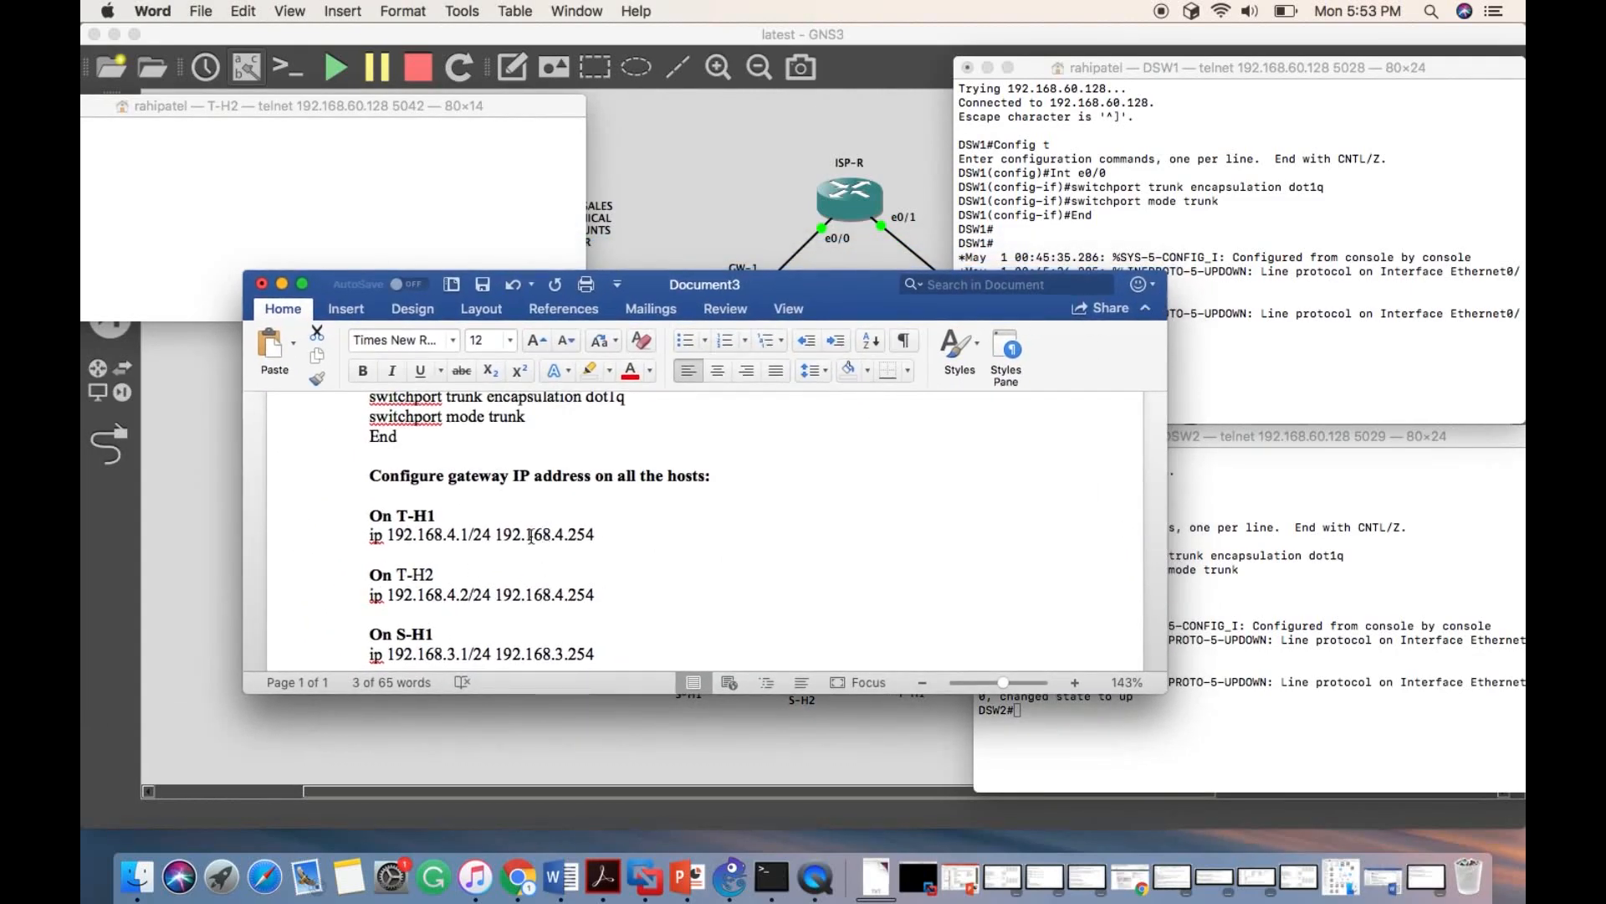
scroll(420, 550, down, 3)
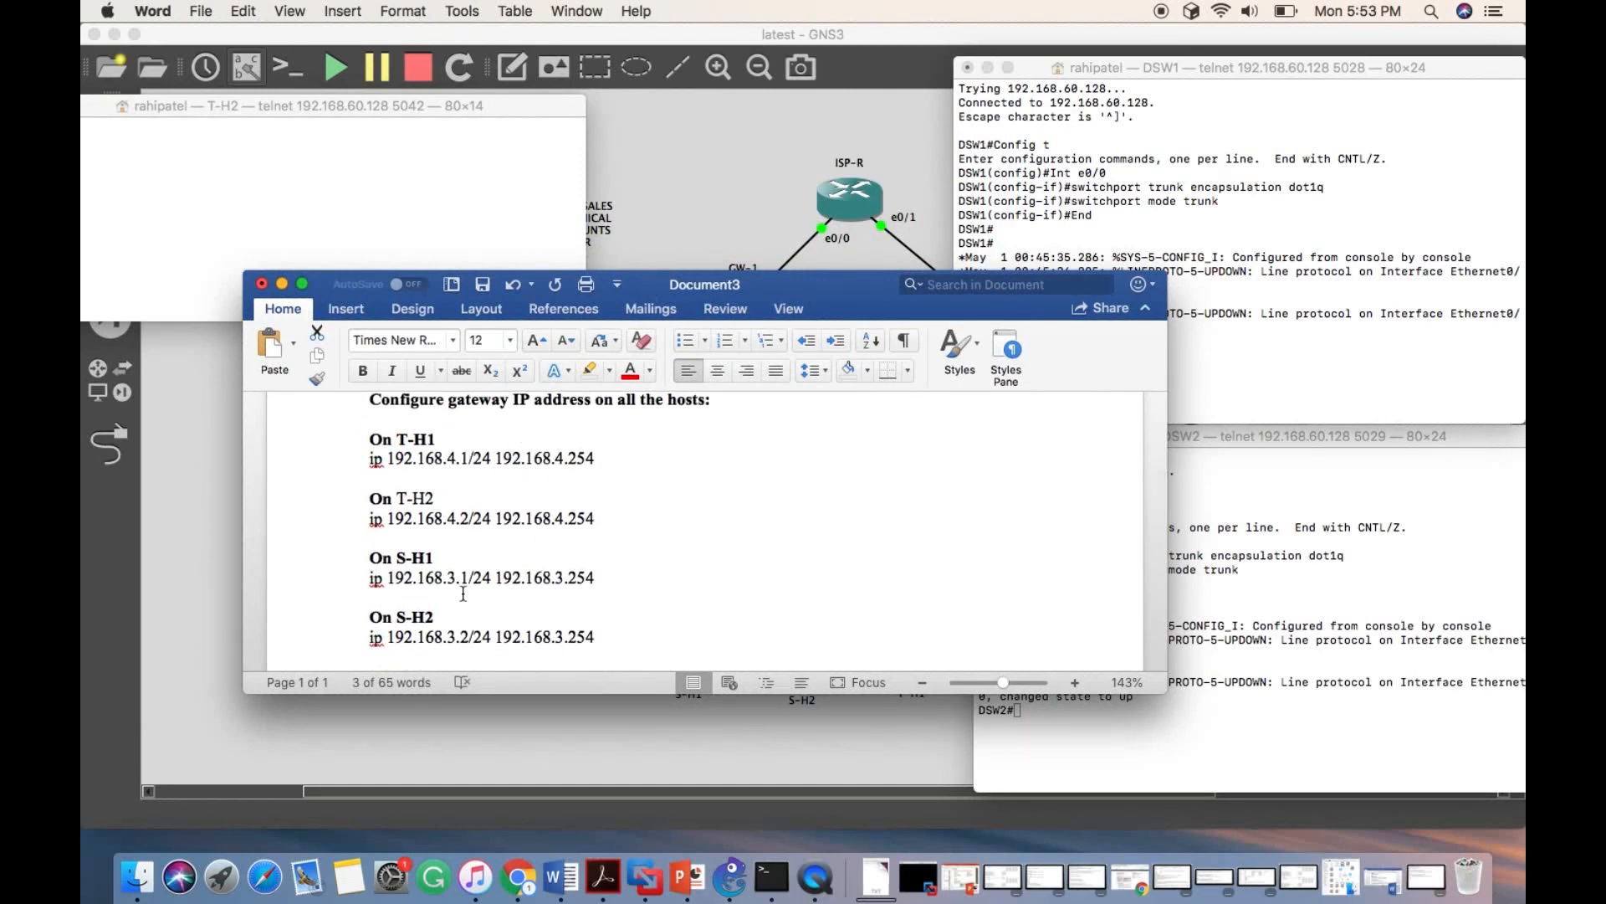
scroll(467, 590, up, 3)
drag(659, 283, 158, 176)
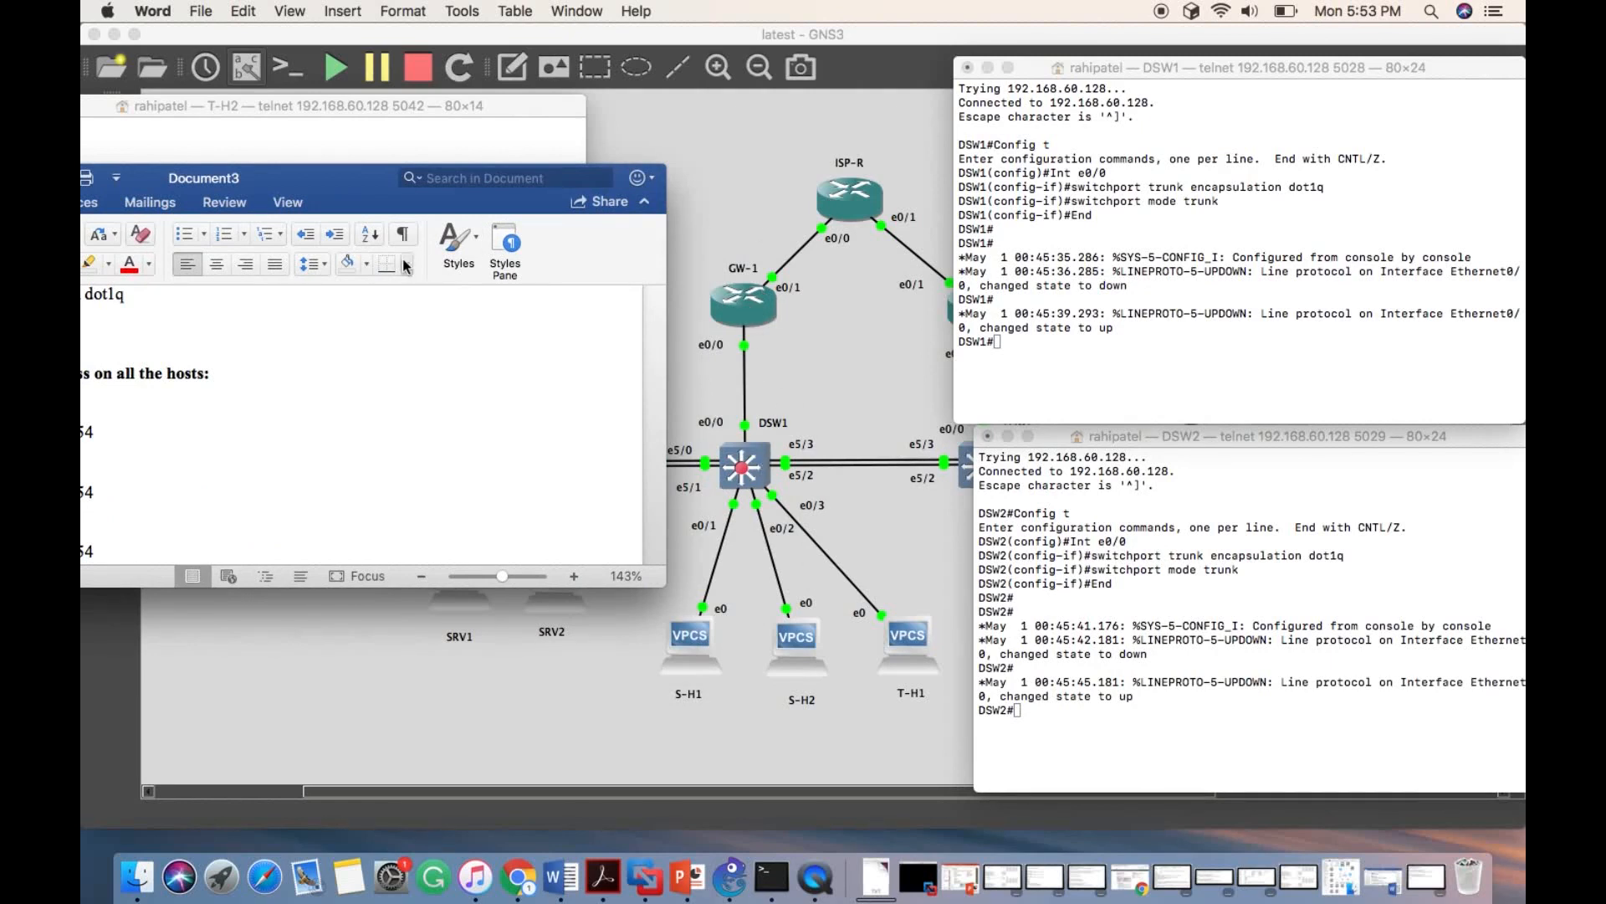
drag(356, 188, 642, 183)
scroll(418, 328, up, 5)
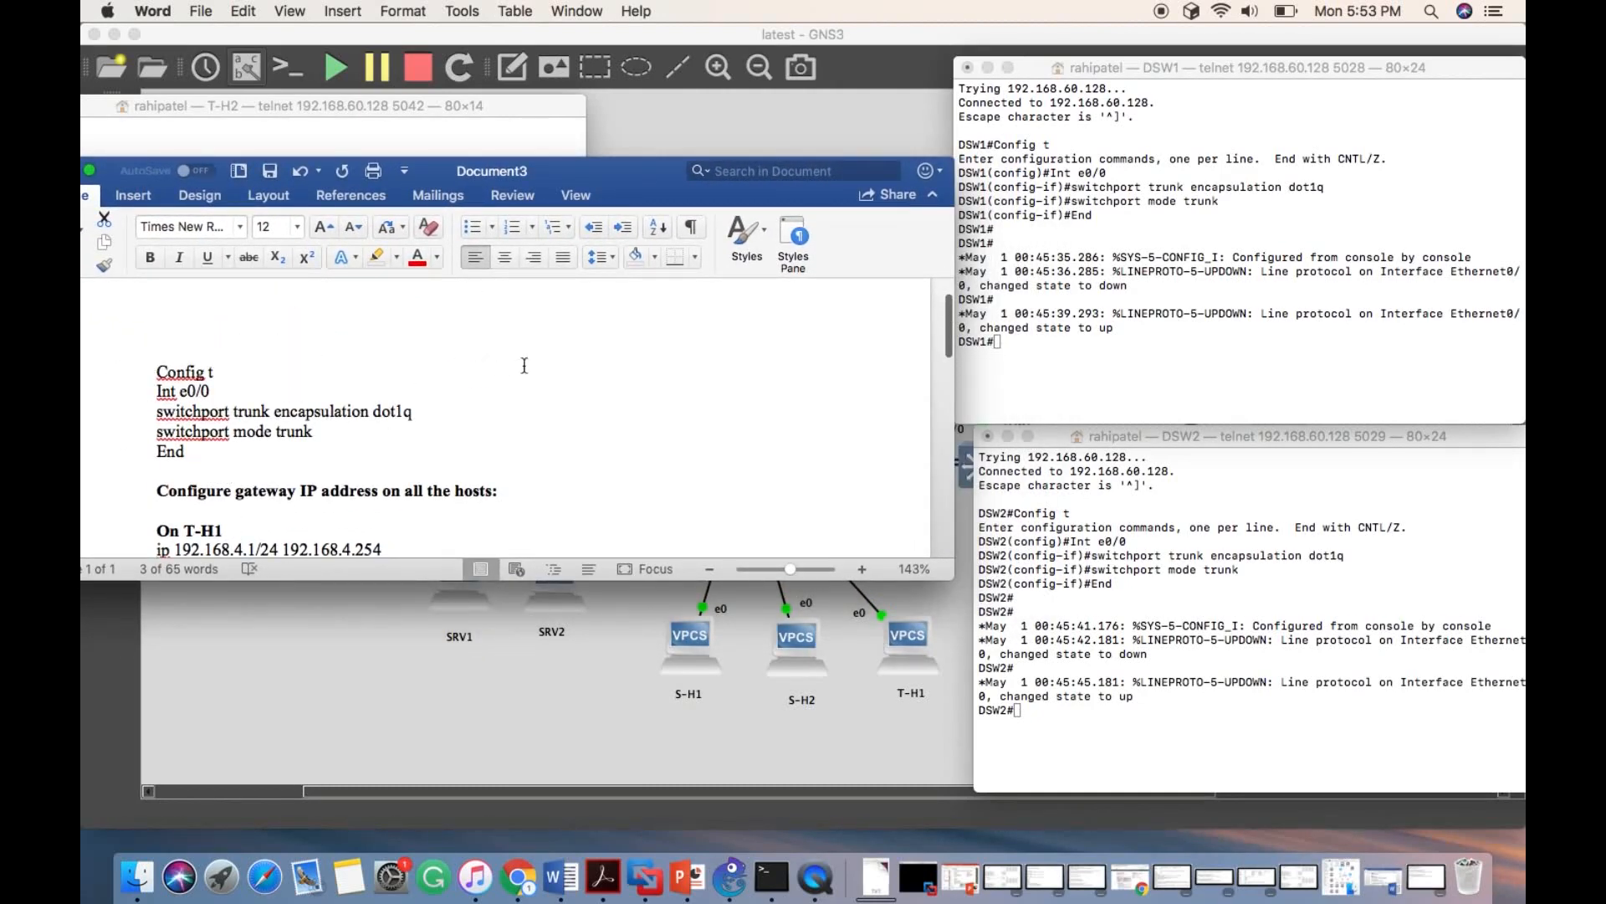
click(1265, 113)
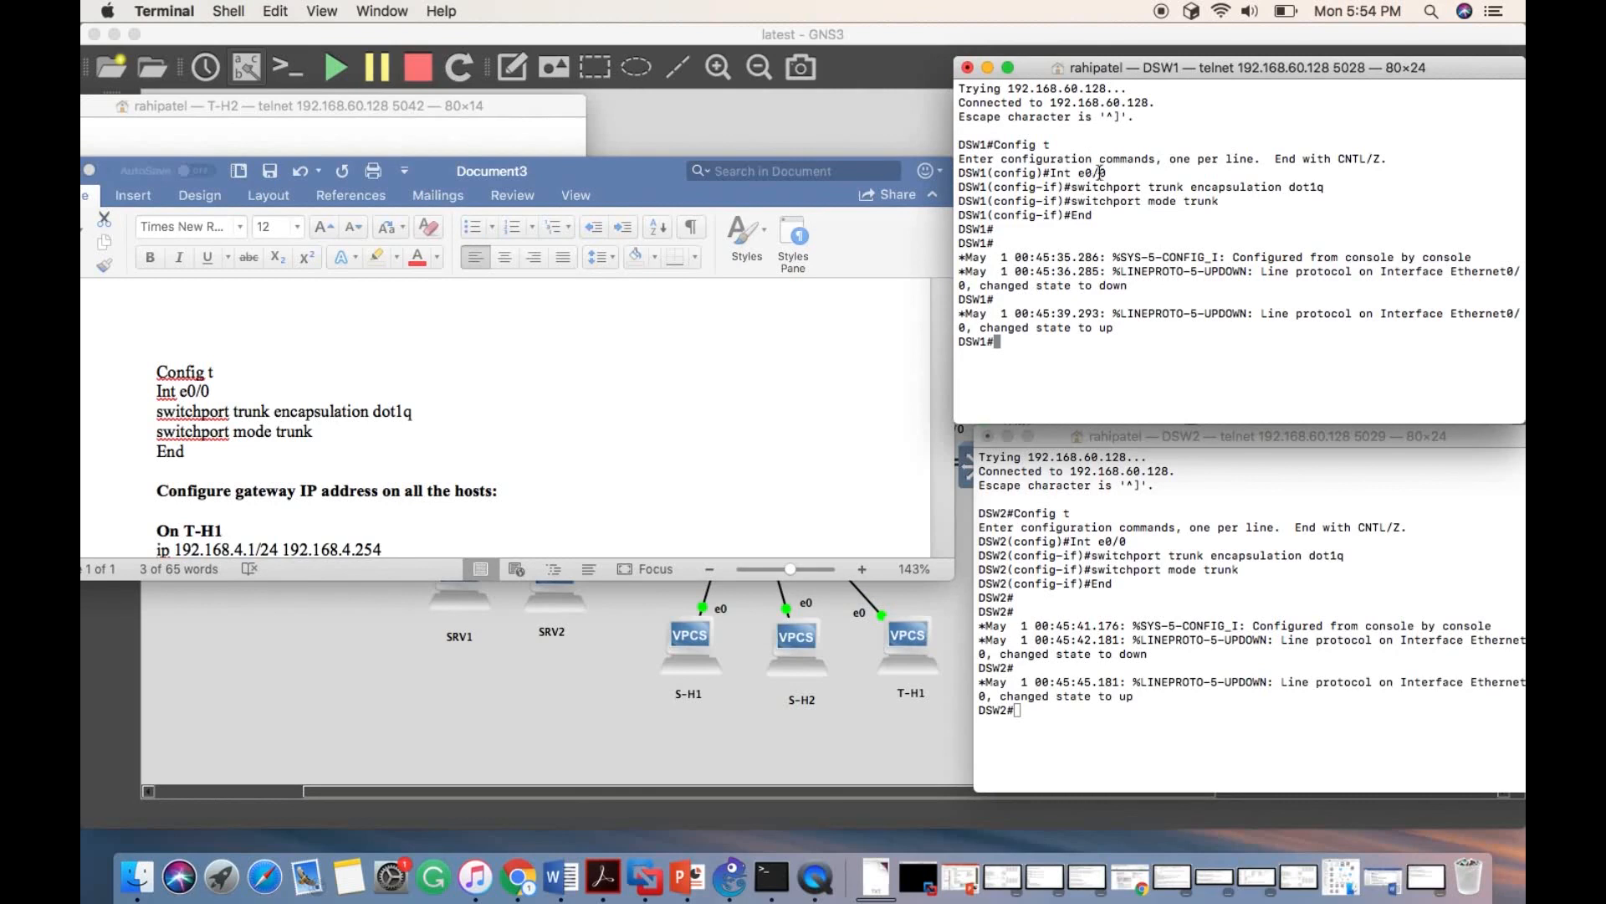
- Arrange the T-H2 console beside the document and find A-H1's IP address in the host gateway list
drag(645, 184, 308, 174)
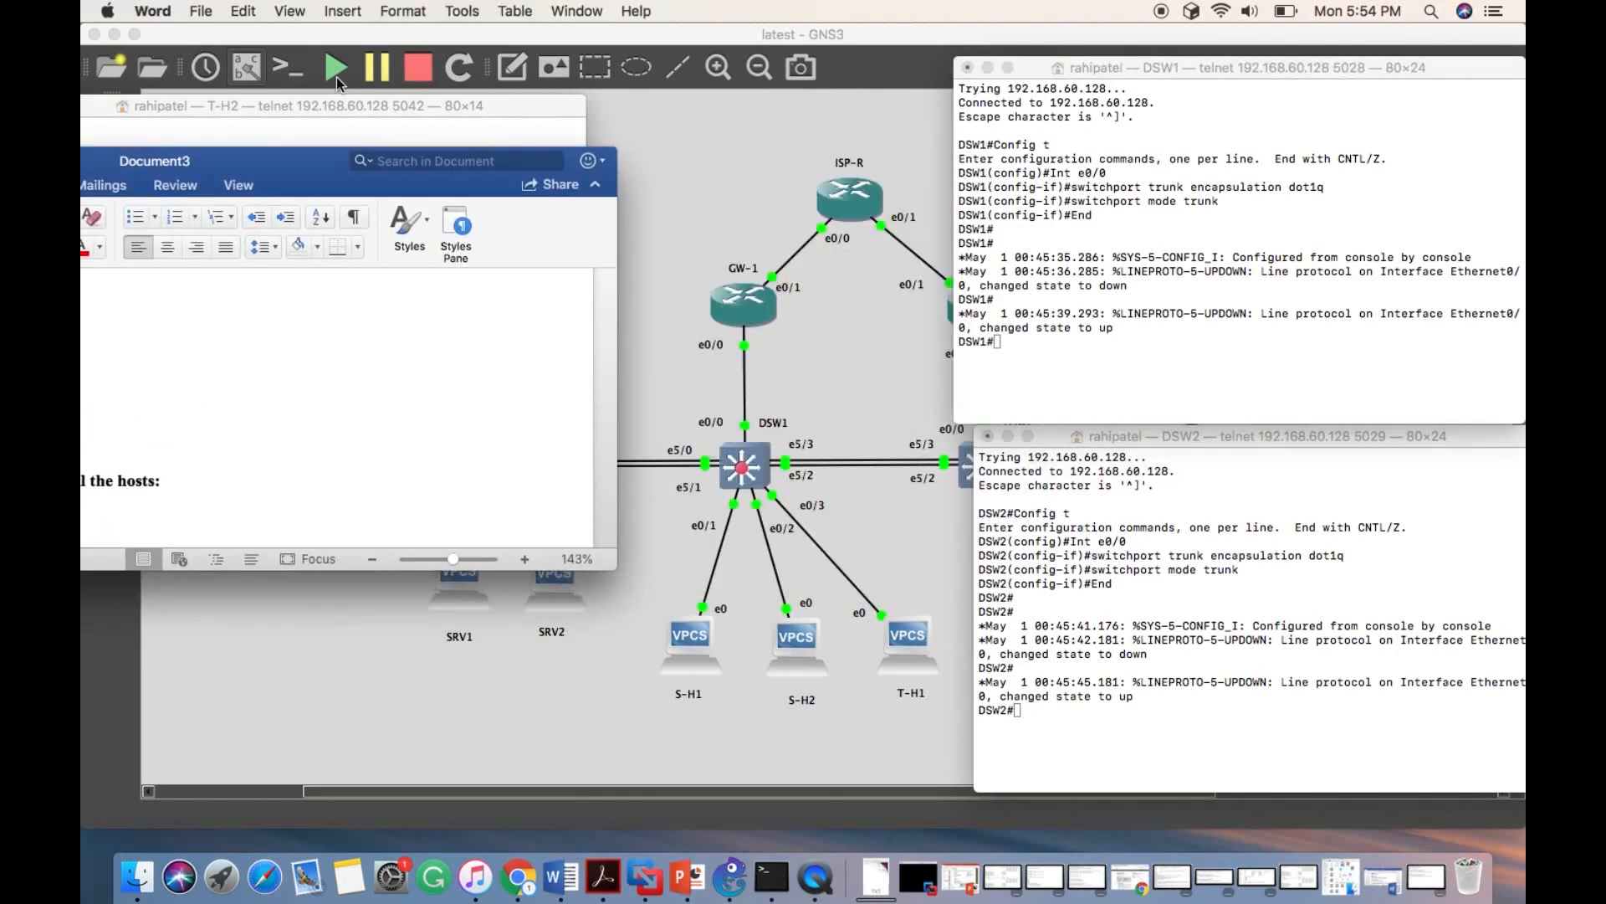
click(337, 108)
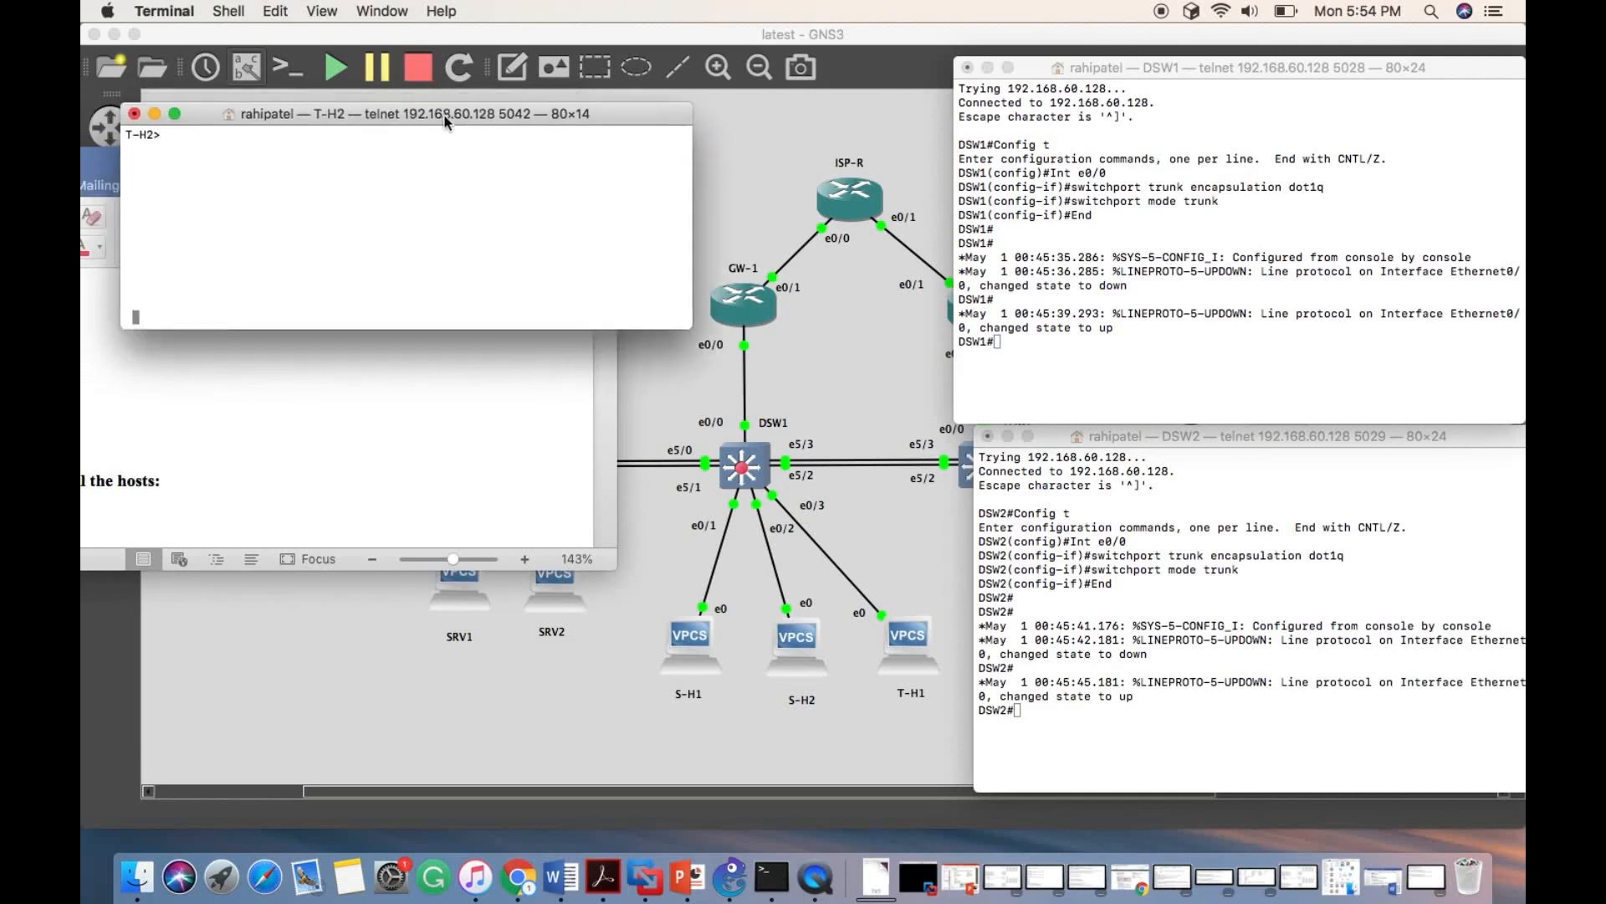
drag(336, 107, 473, 214)
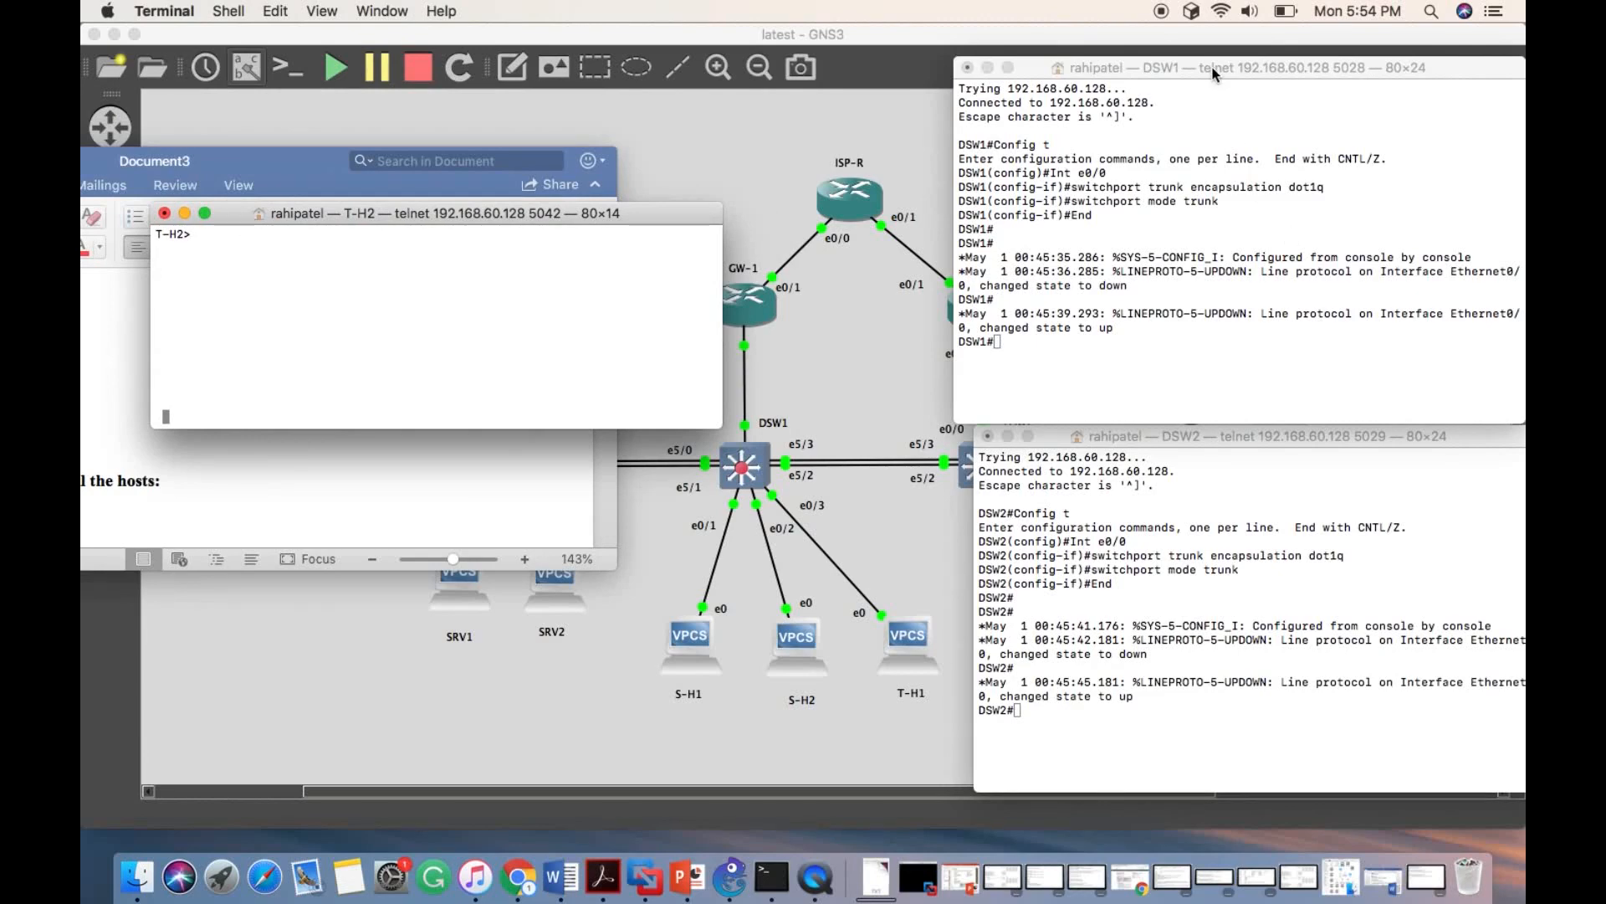
drag(285, 161, 1094, 178)
scroll(1011, 413, down, 10)
scroll(1012, 413, up, 3)
scroll(1011, 414, up, 1)
click(849, 462)
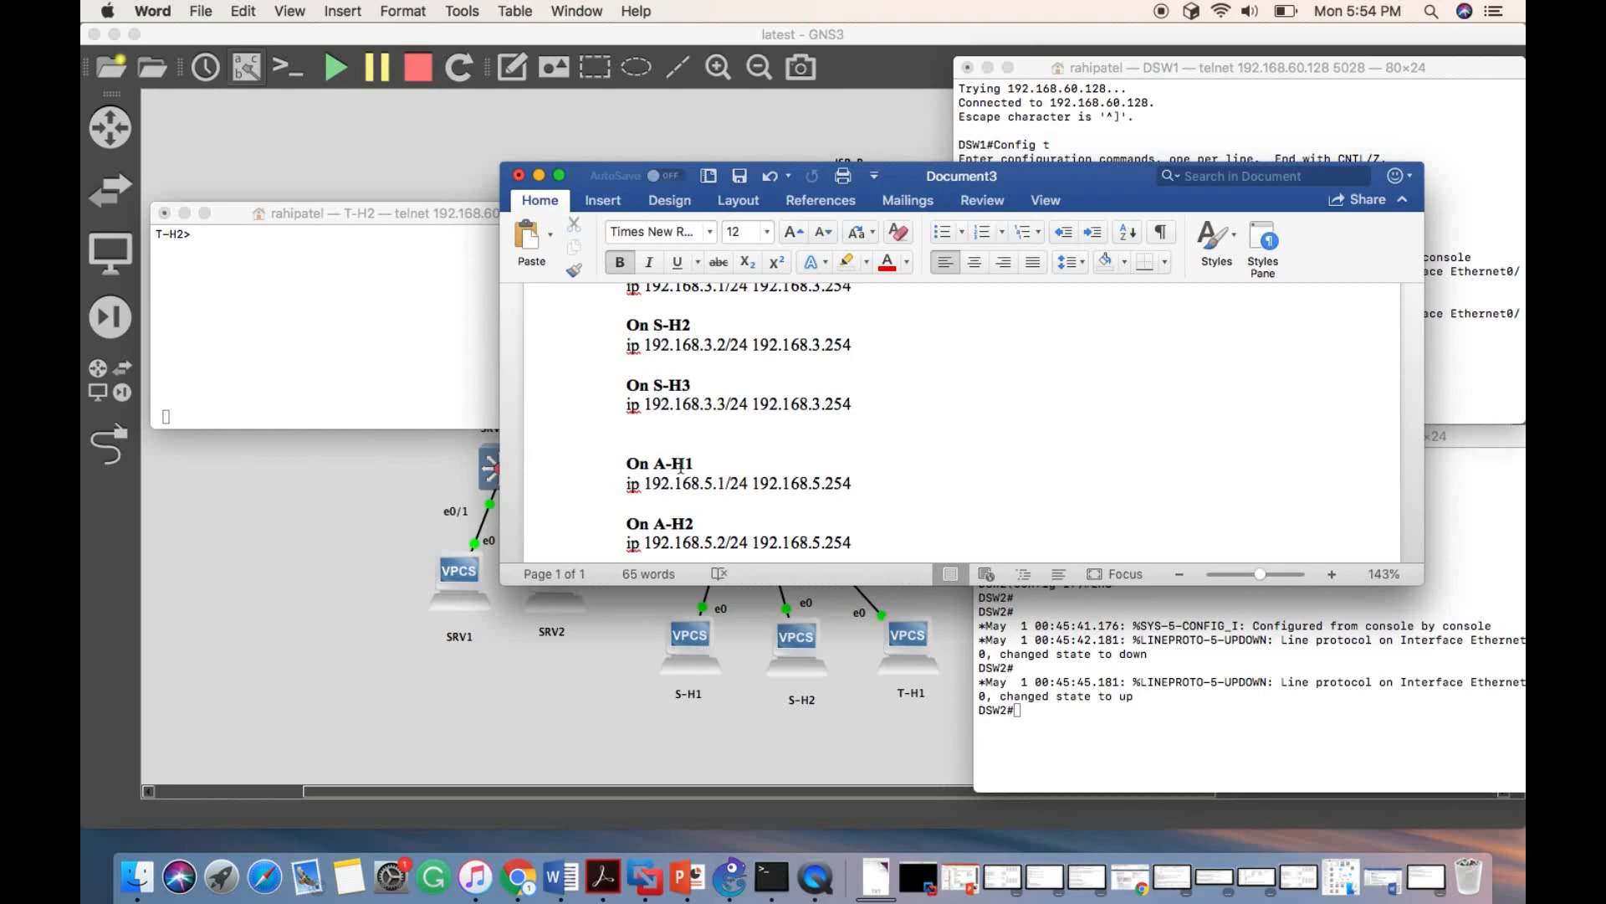
- Ping A-H1 at 192.168.5.1 from the T-H2 console to test inter-VLAN routing
click(292, 284)
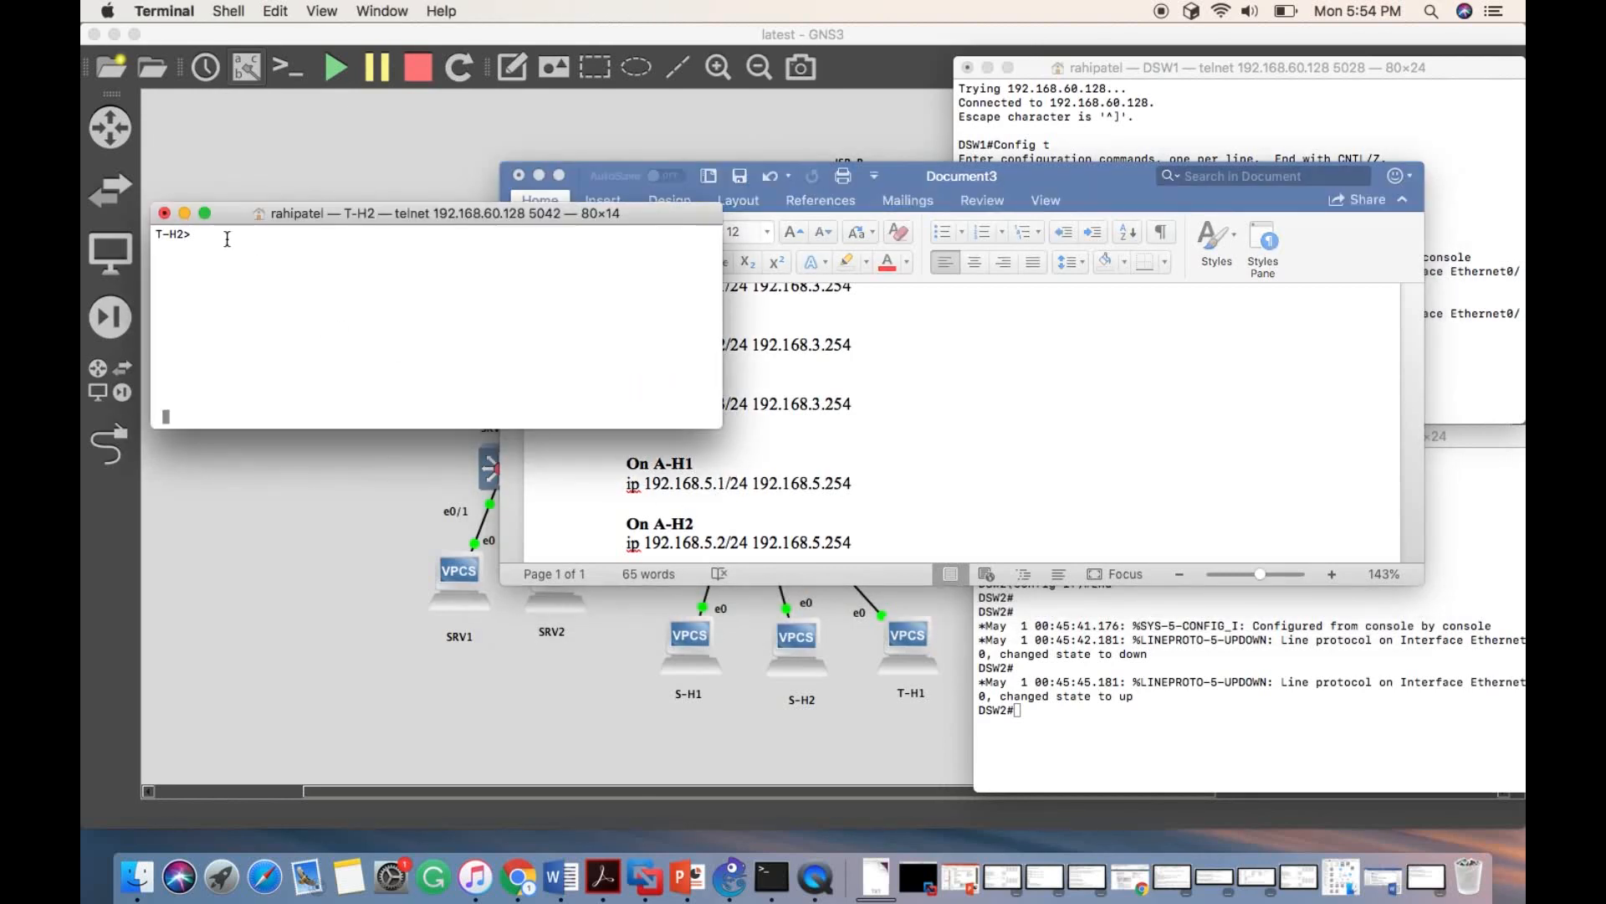
text(pvh)
key(BackSpace)
key(BackSpace)
key(BackSpace)
key(Return)
key(Return)
key(Return)
text(ping )
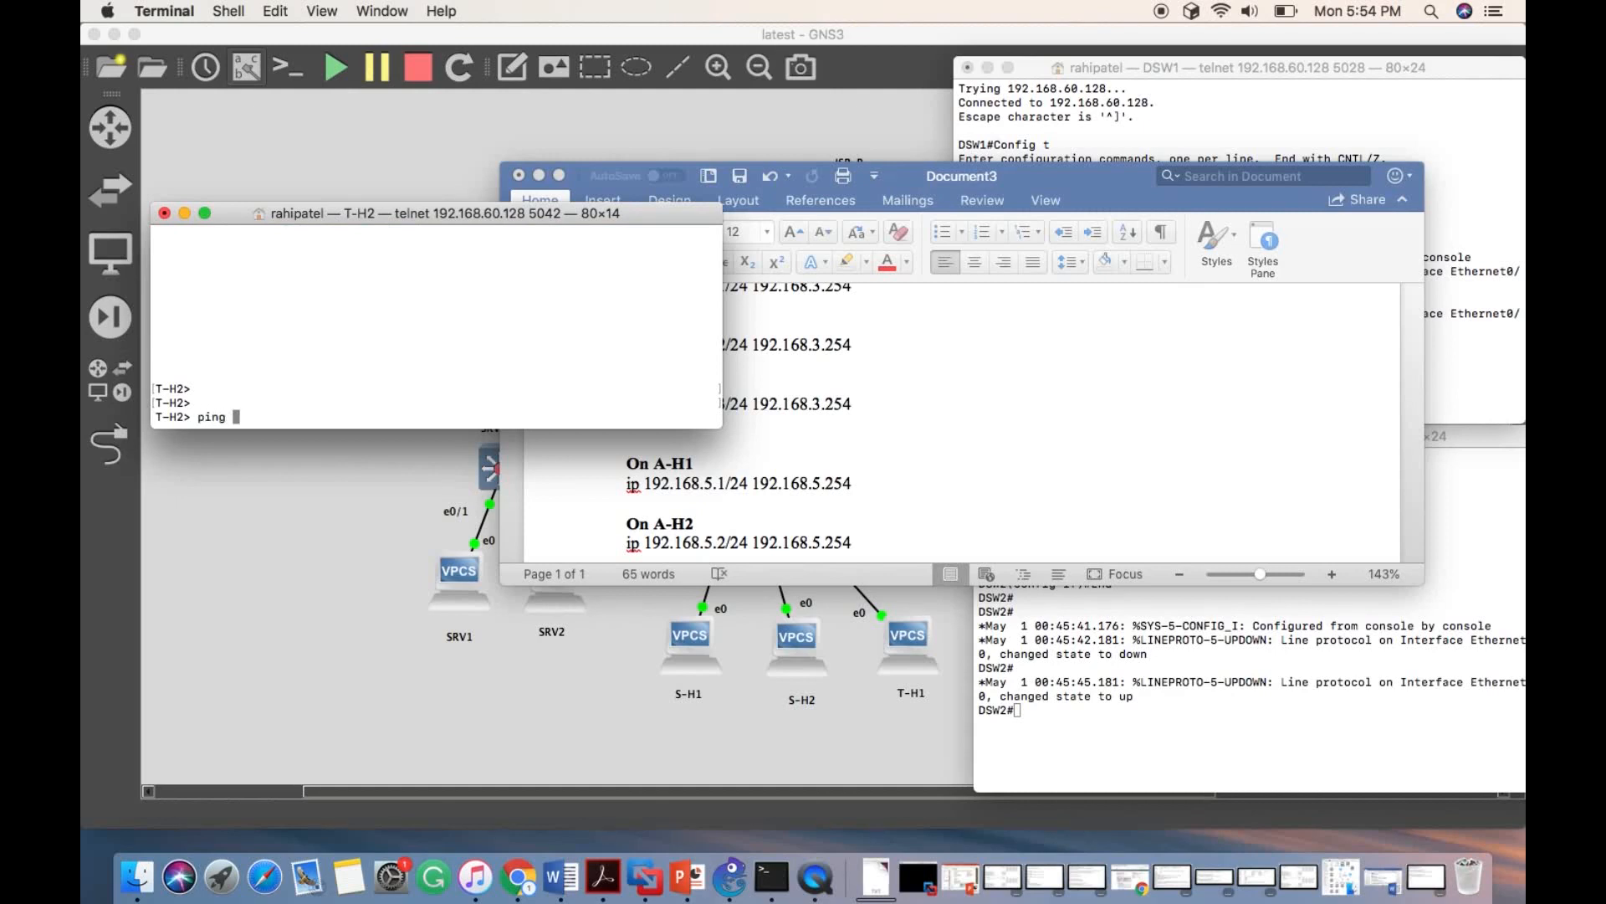
text(192.168.5.1)
key(Return)
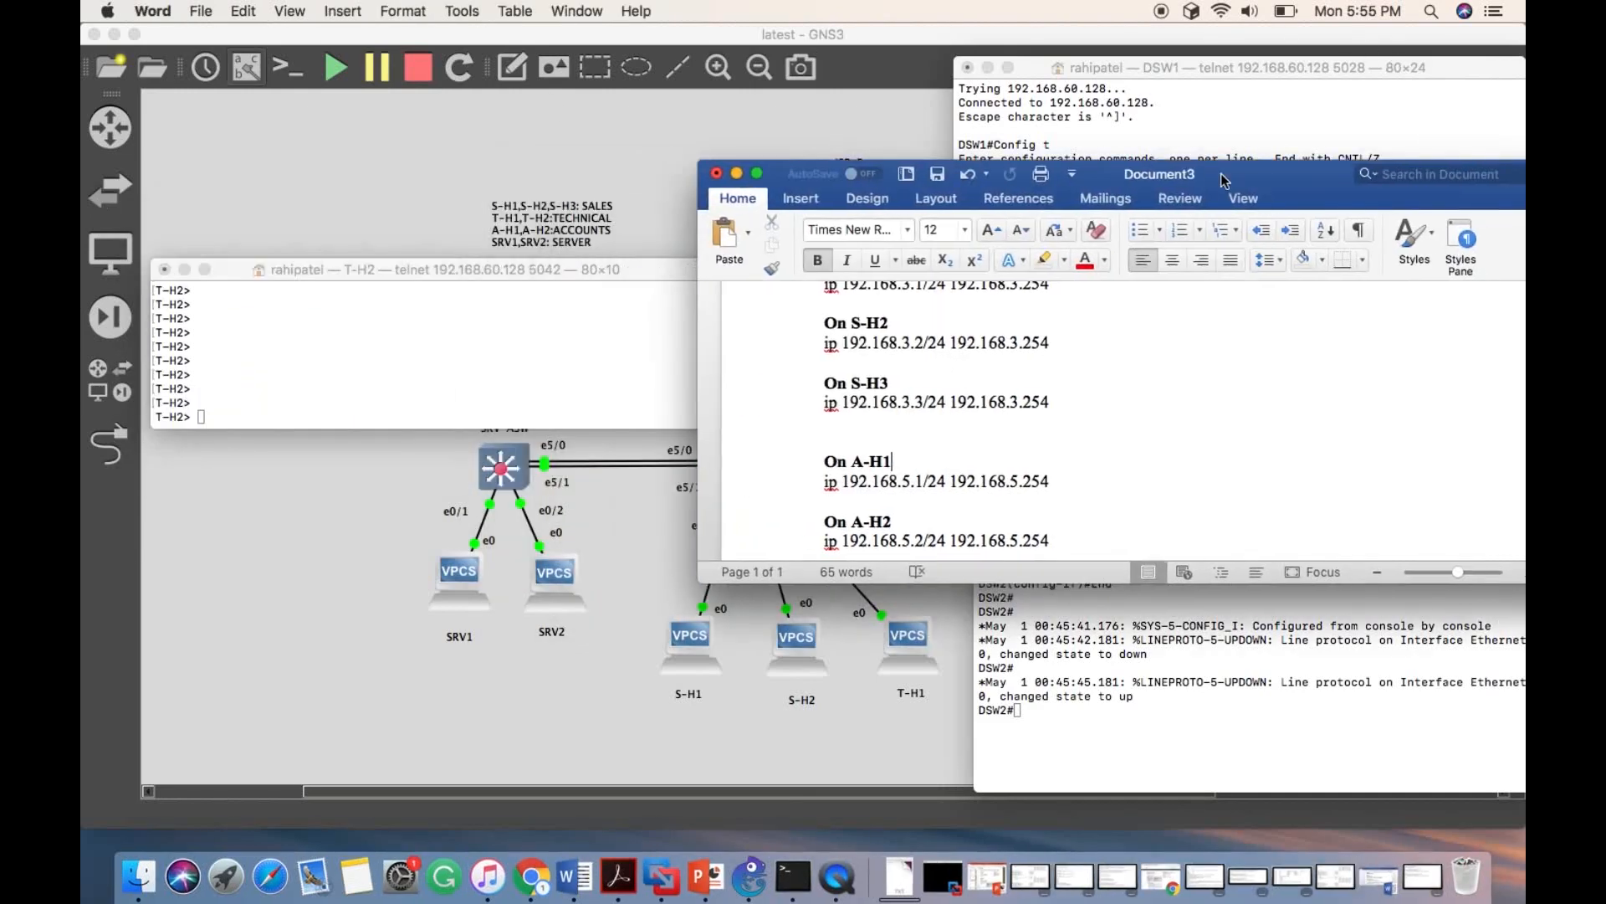
- Move the document clear of the T-H2 console and repeat the ping to 192.168.5.1
drag(1224, 180, 1217, 157)
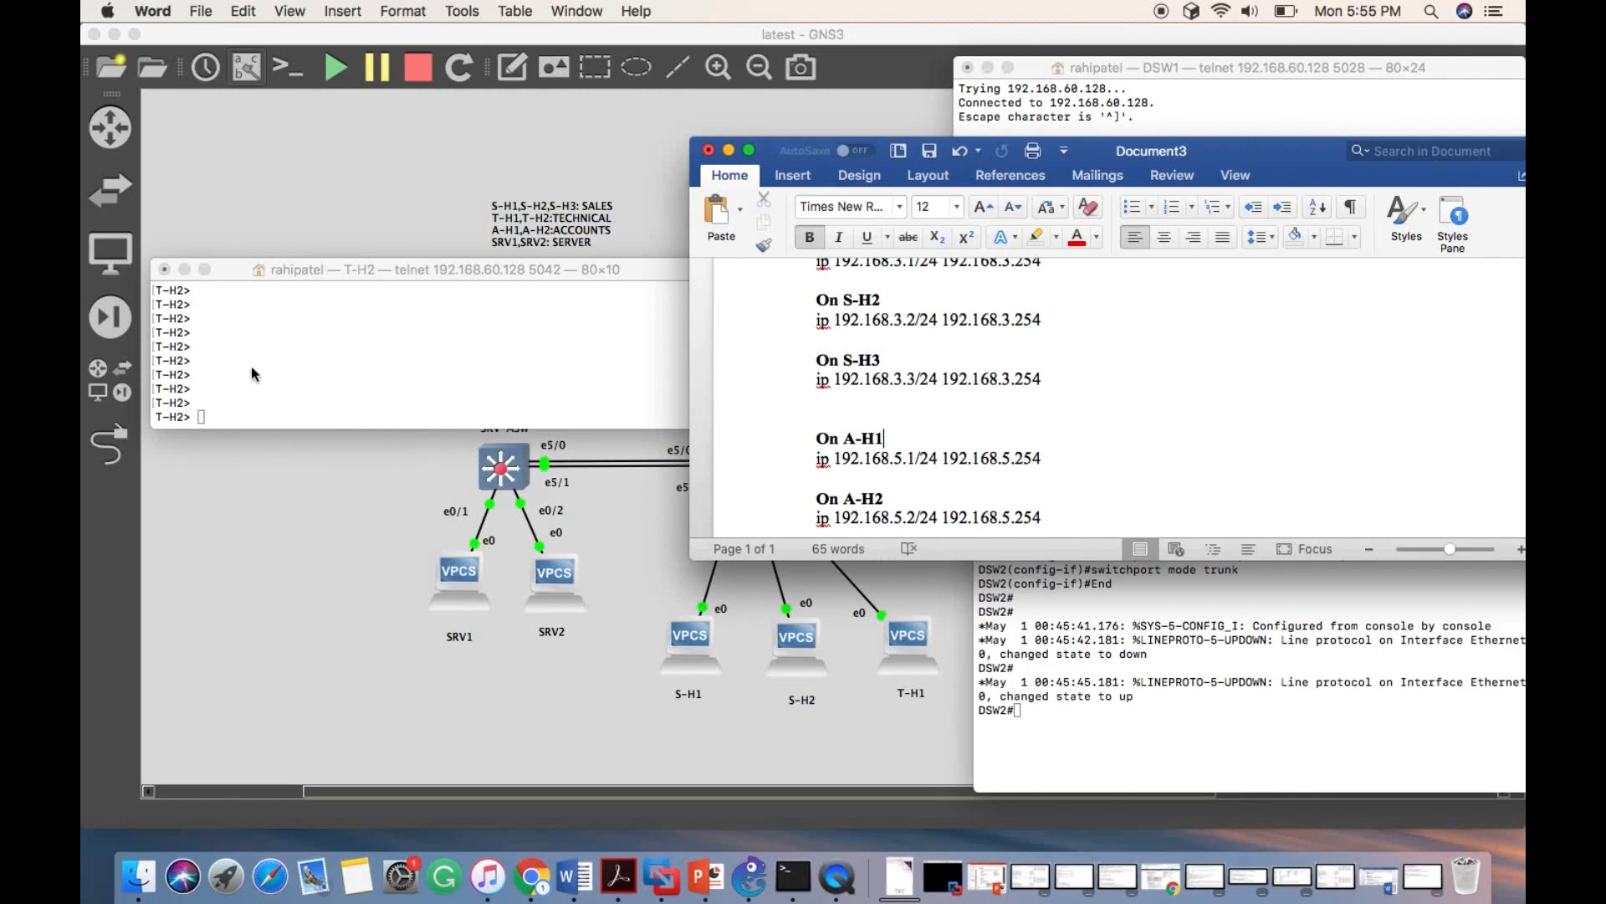
click(210, 409)
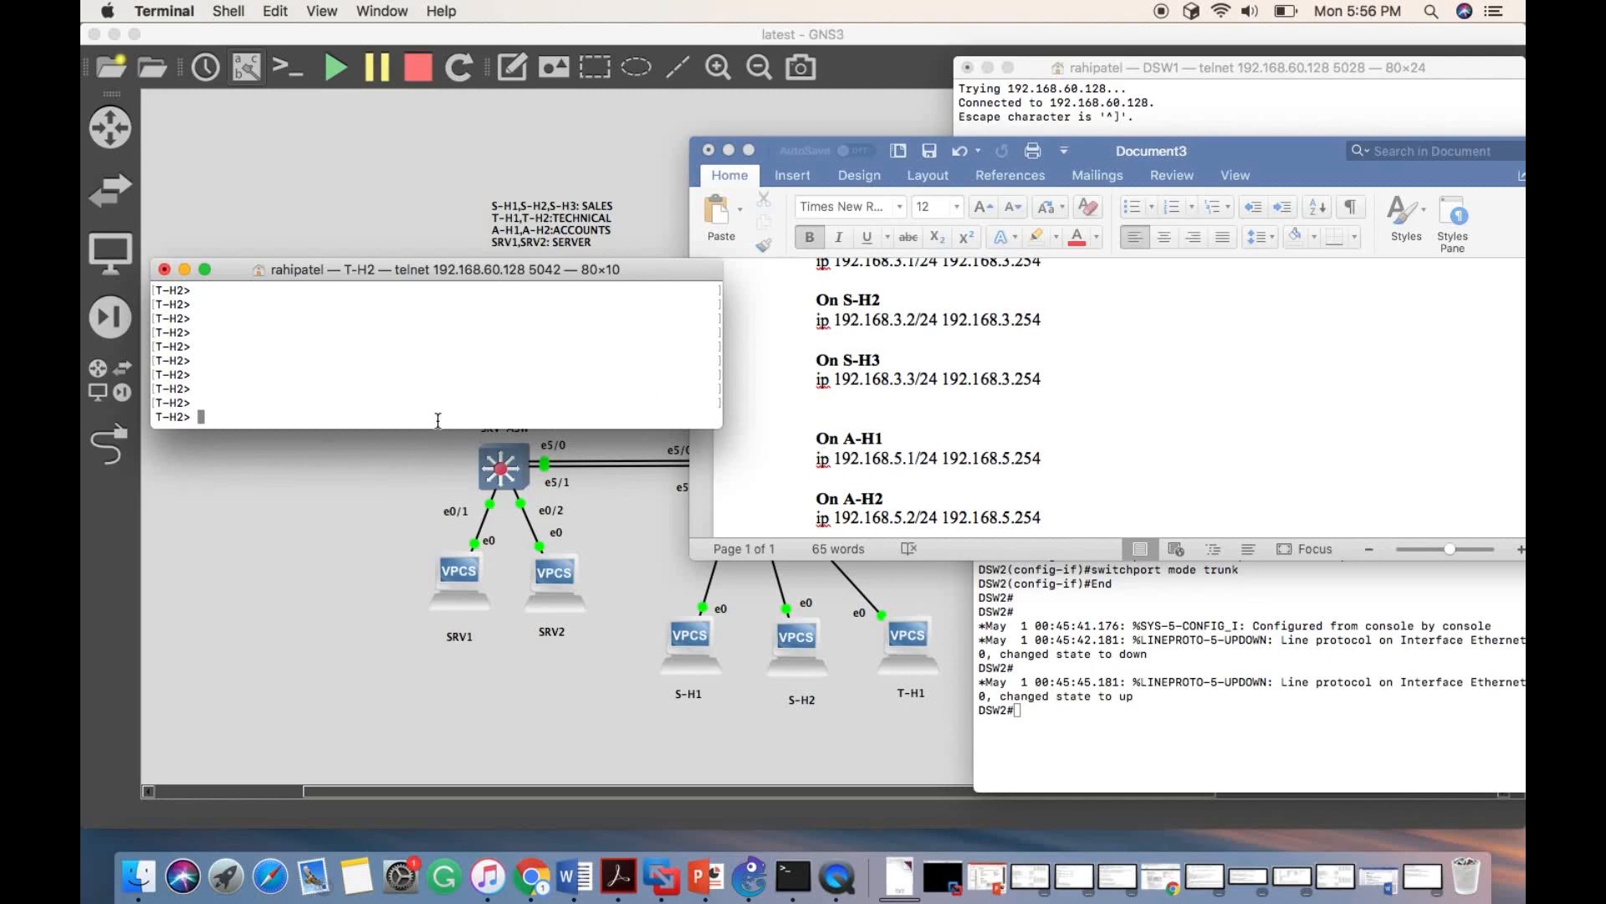
text(ping 192.168.5.1)
key(Return)
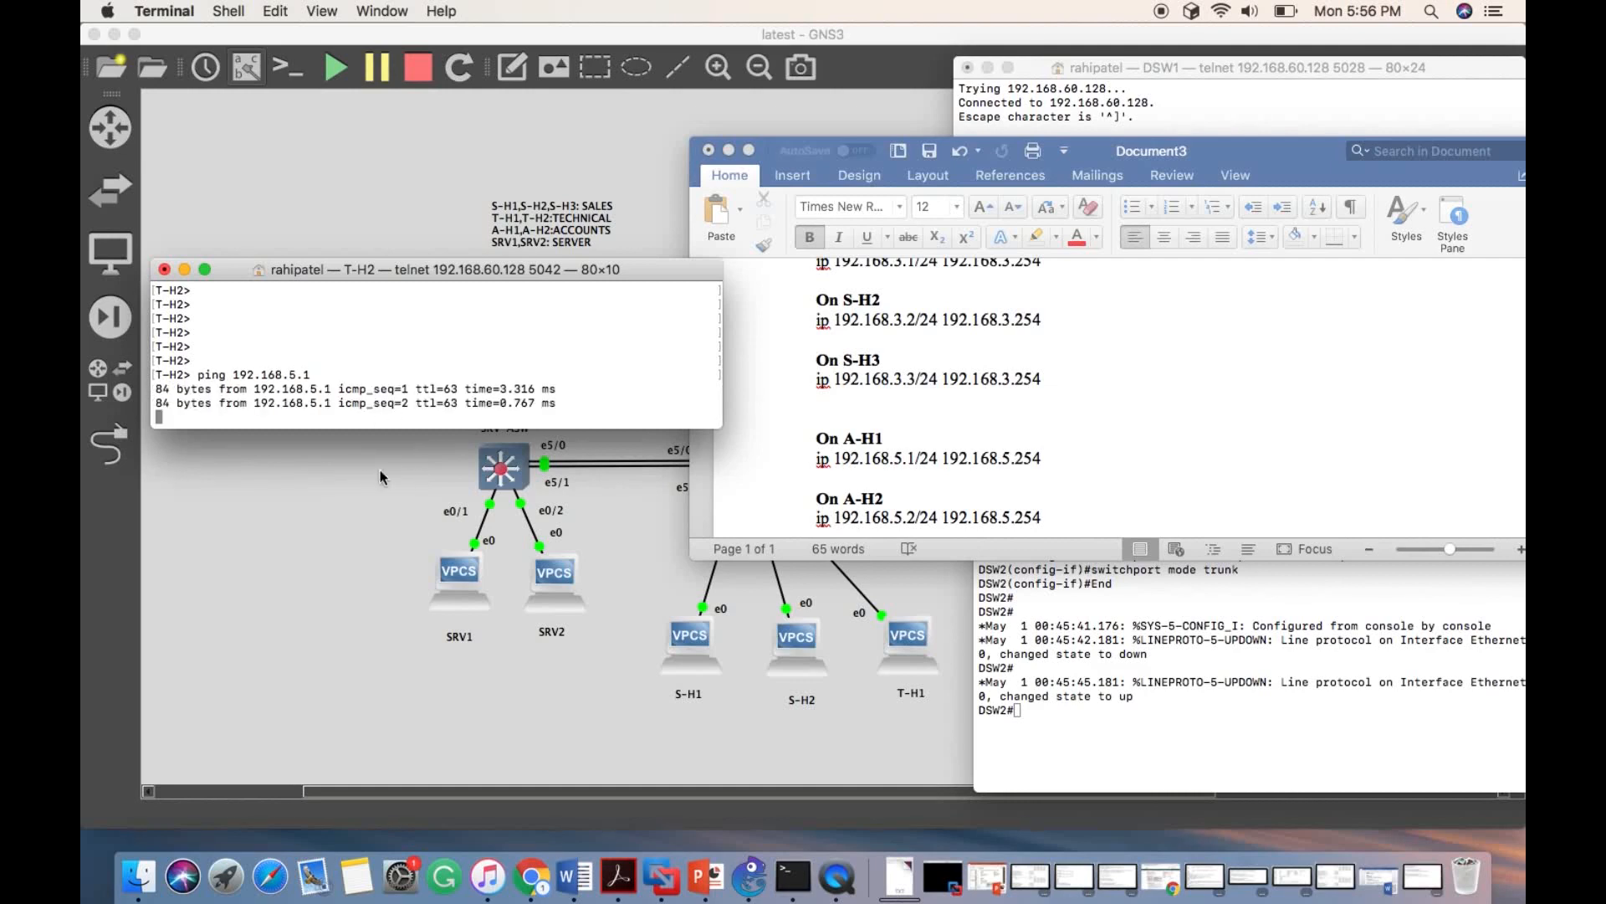
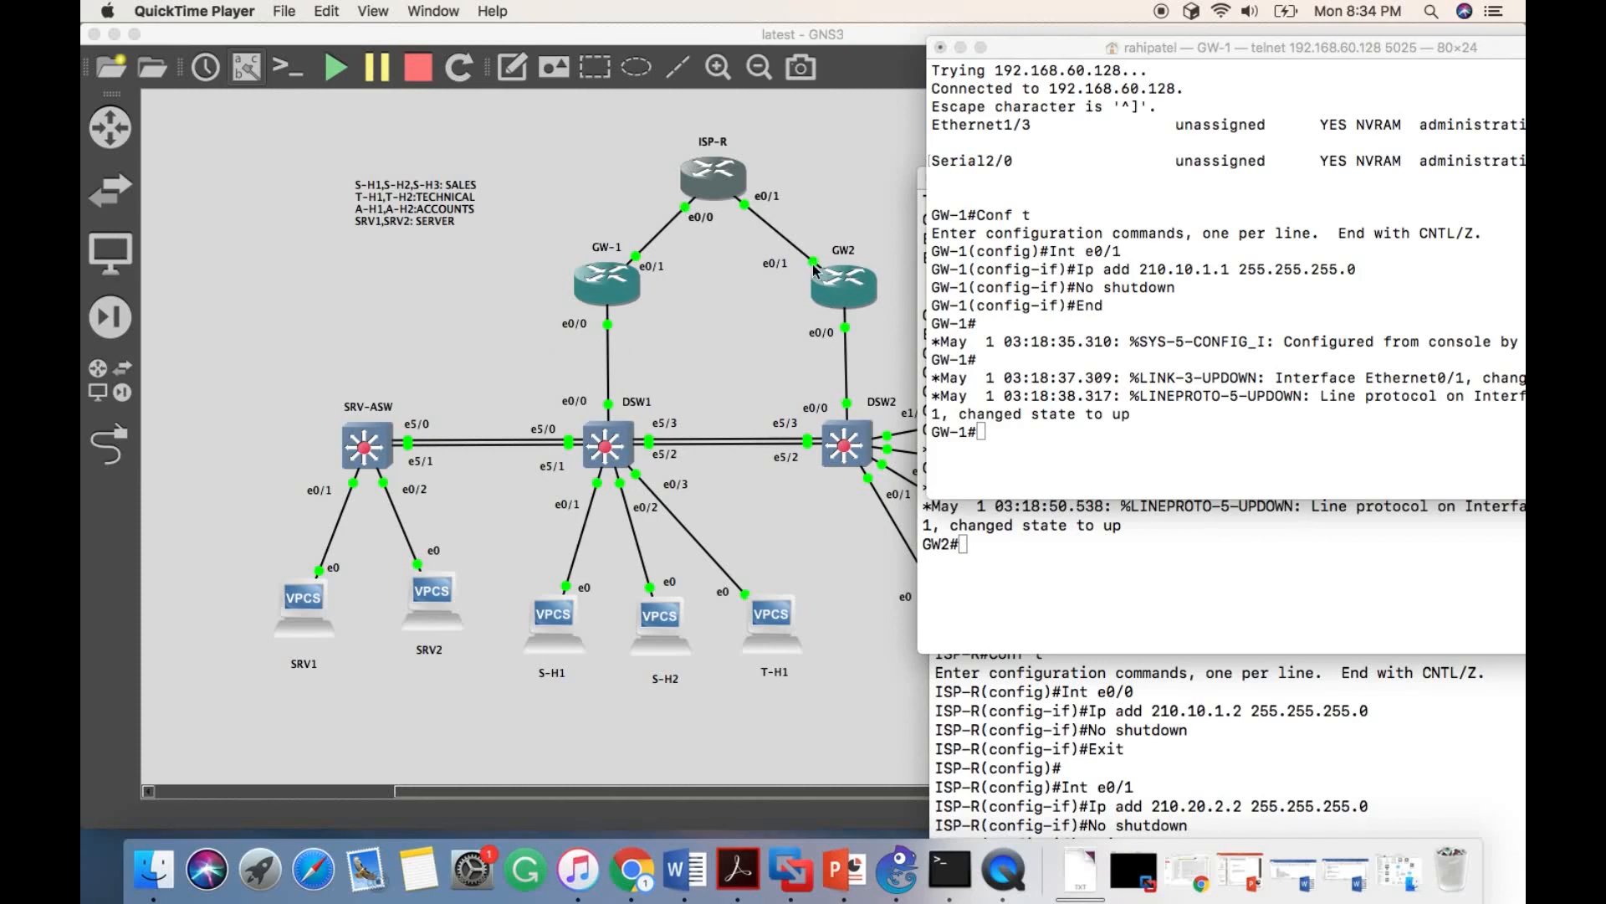
- Review the GW1 standby commands in Document3 beside the GW-1 and GW2 consoles, covering subinterfaces from e0/0.2 onward
click(990, 200)
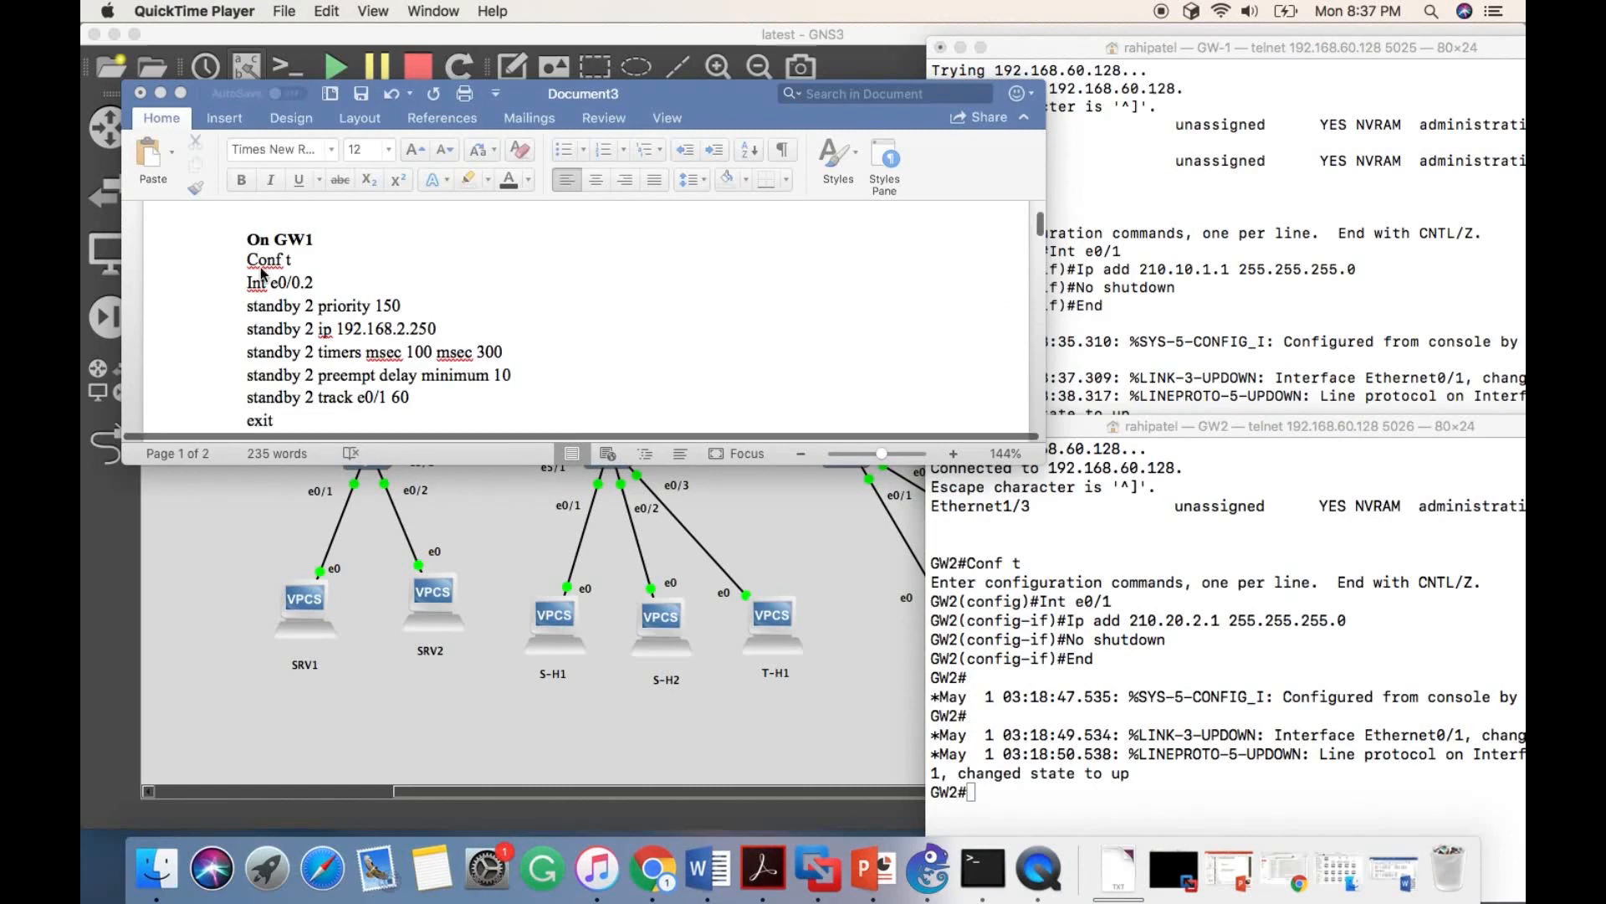
scroll(262, 273, down, 4)
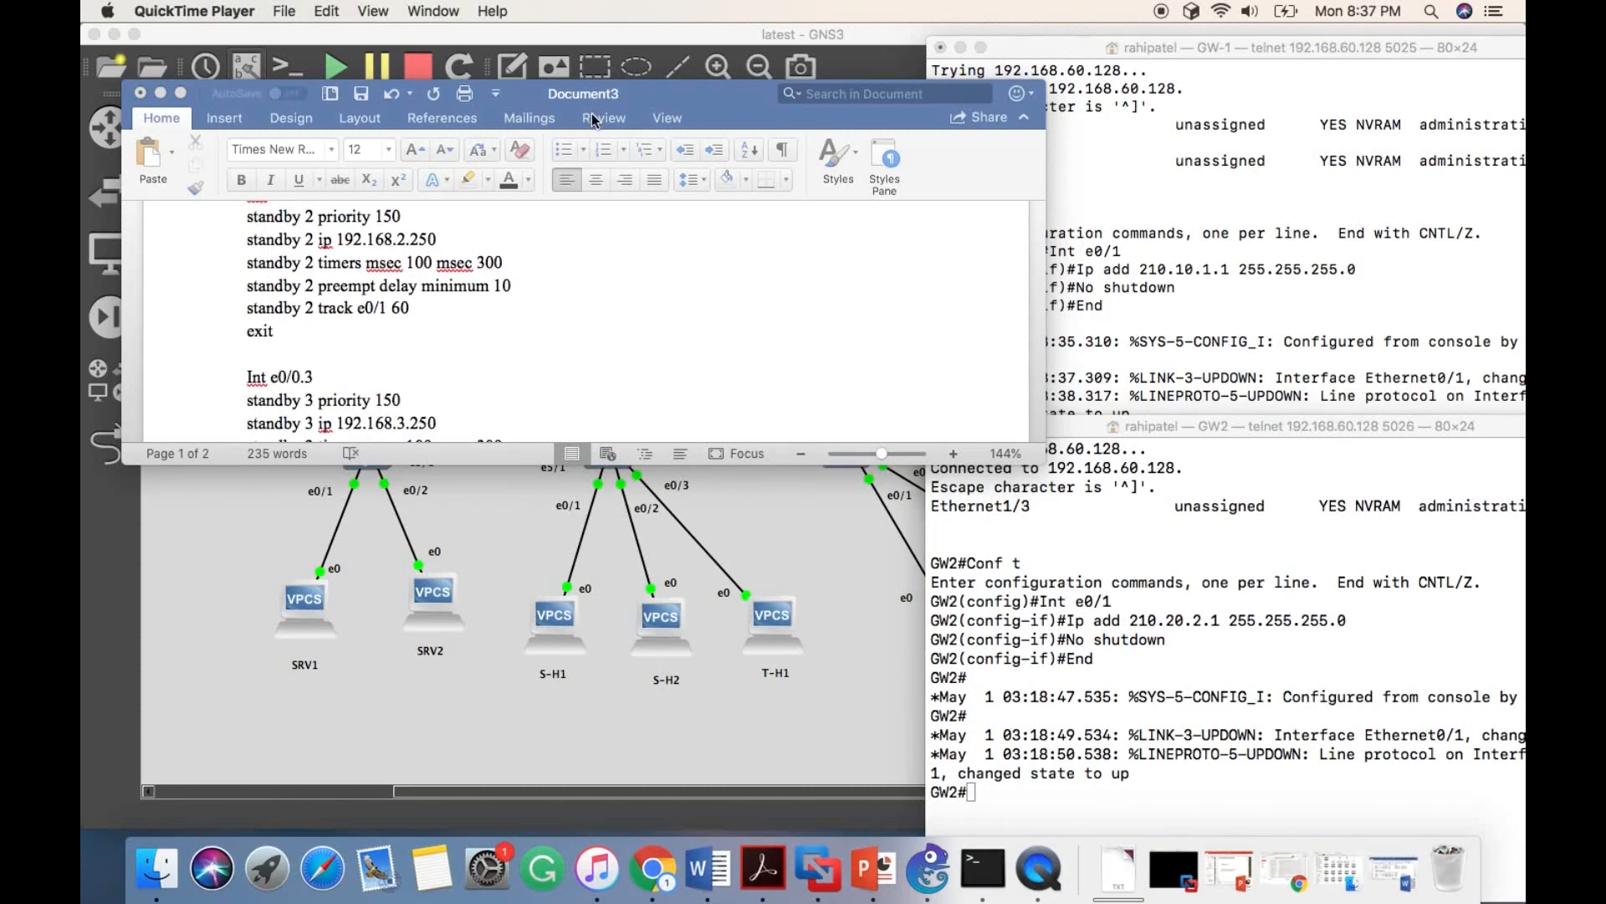
mouse_move(616, 94)
mouse_down()
mouse_move(534, 230)
mouse_move(534, 422)
mouse_move(591, 132)
mouse_move(617, 55)
mouse_move(622, 67)
mouse_up()
scroll(498, 292, down, 4)
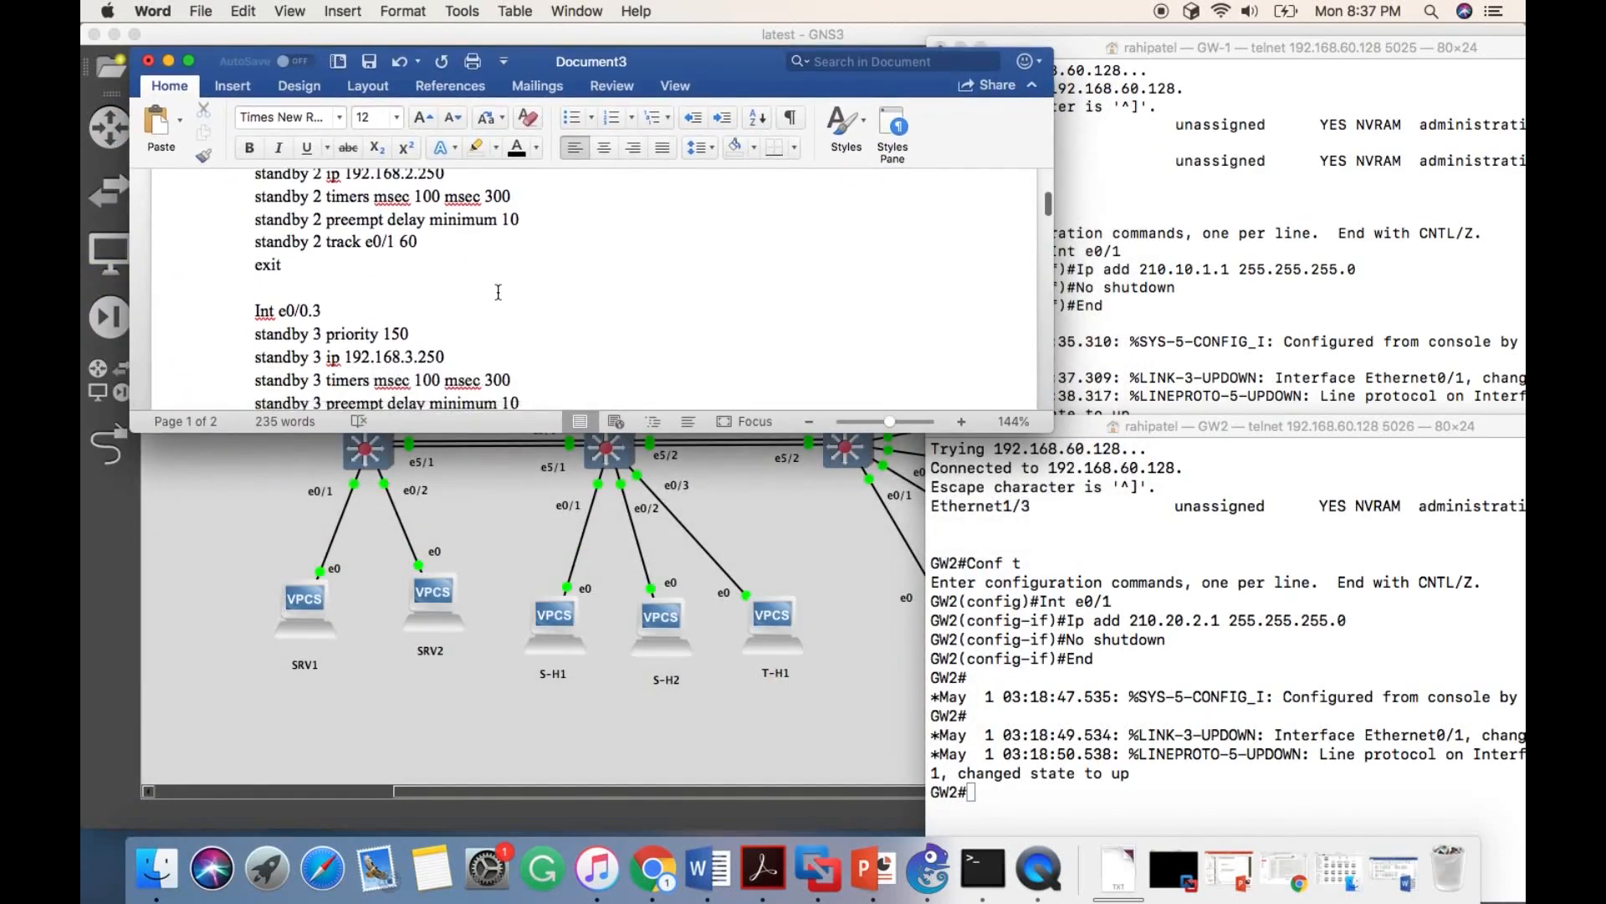
scroll(498, 292, down, 2)
scroll(497, 292, up, 5)
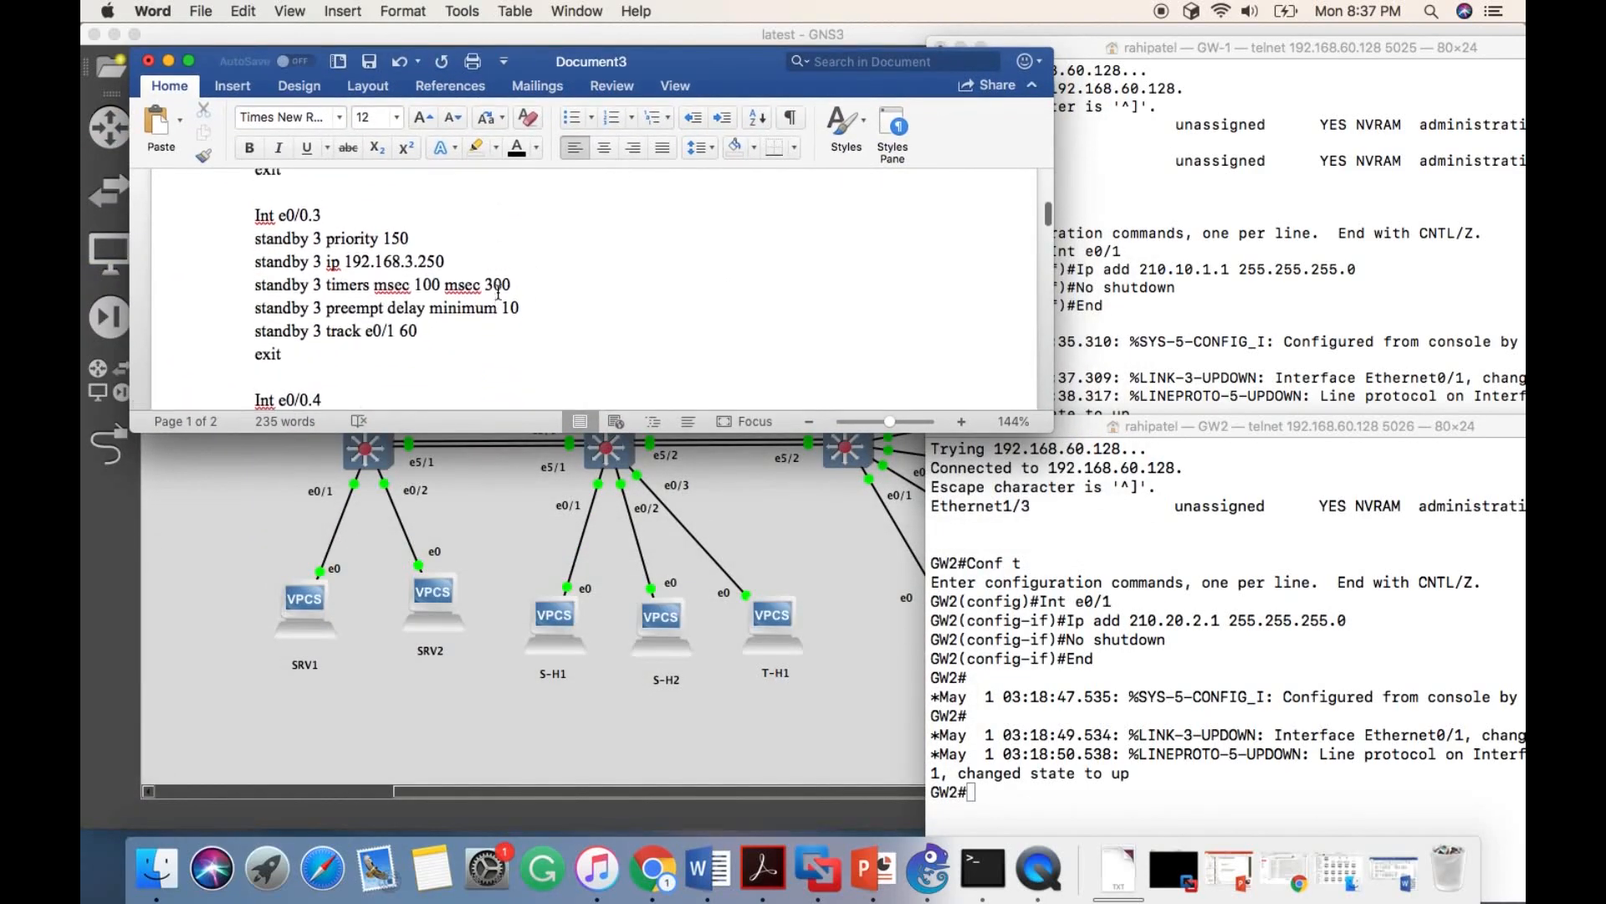
scroll(498, 292, down, 4)
scroll(497, 292, up, 9)
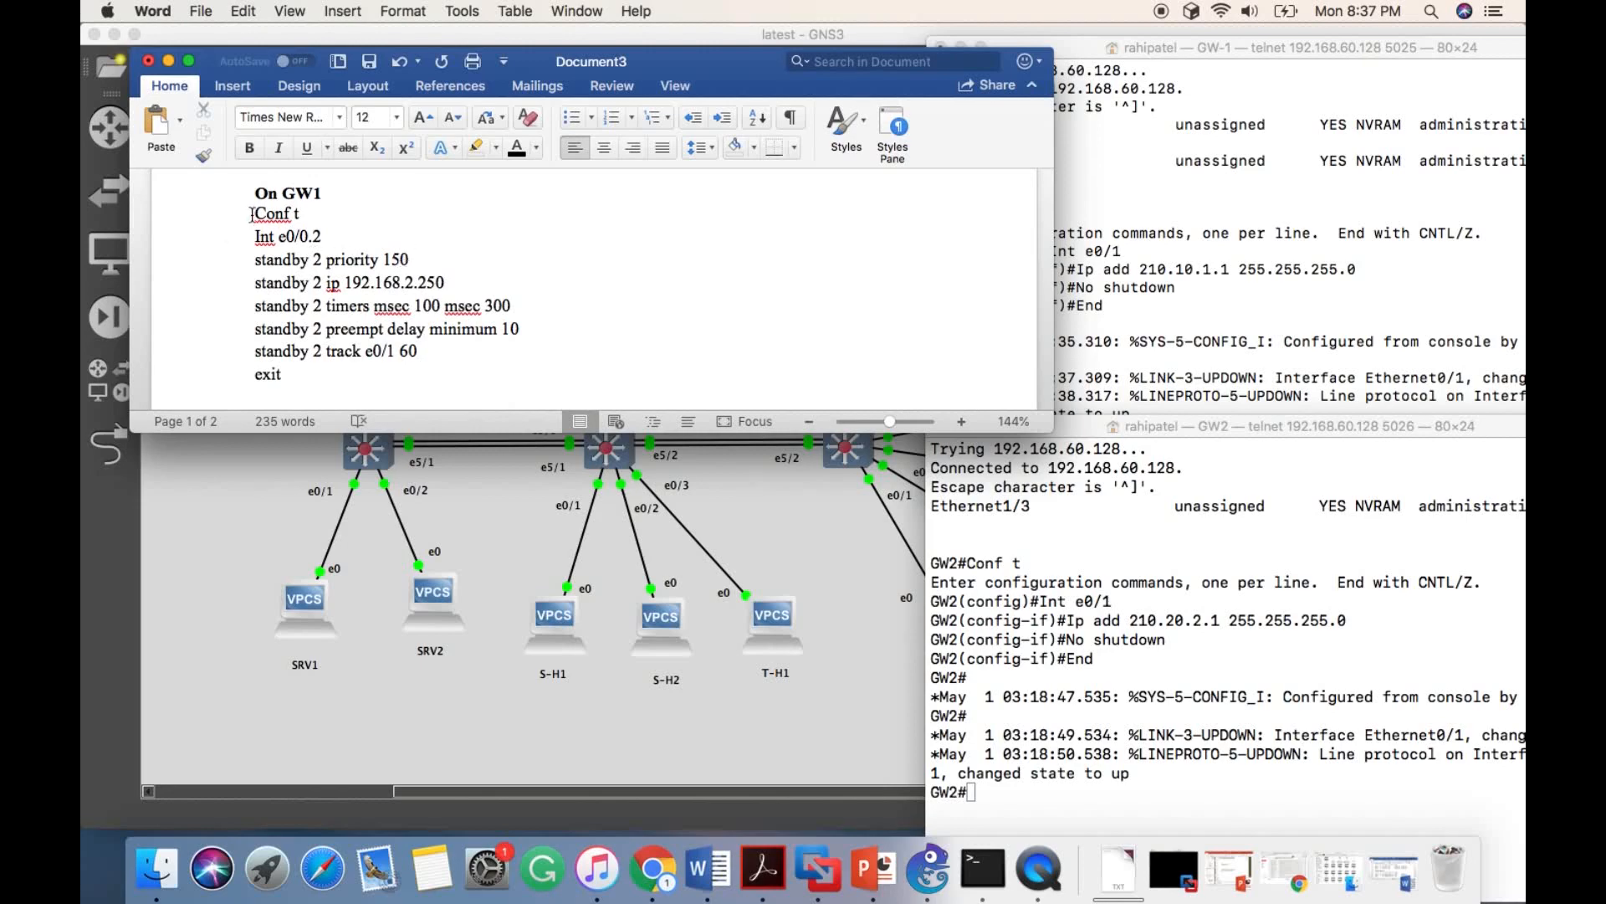
- Copy the document's GW1 HSRP block into the GW-1 console, configuring e0/0.2 to e0/0.5 with priority 150 and virtual IPs 192.168.2.250 to 192.168.5.250
drag(251, 214, 301, 261)
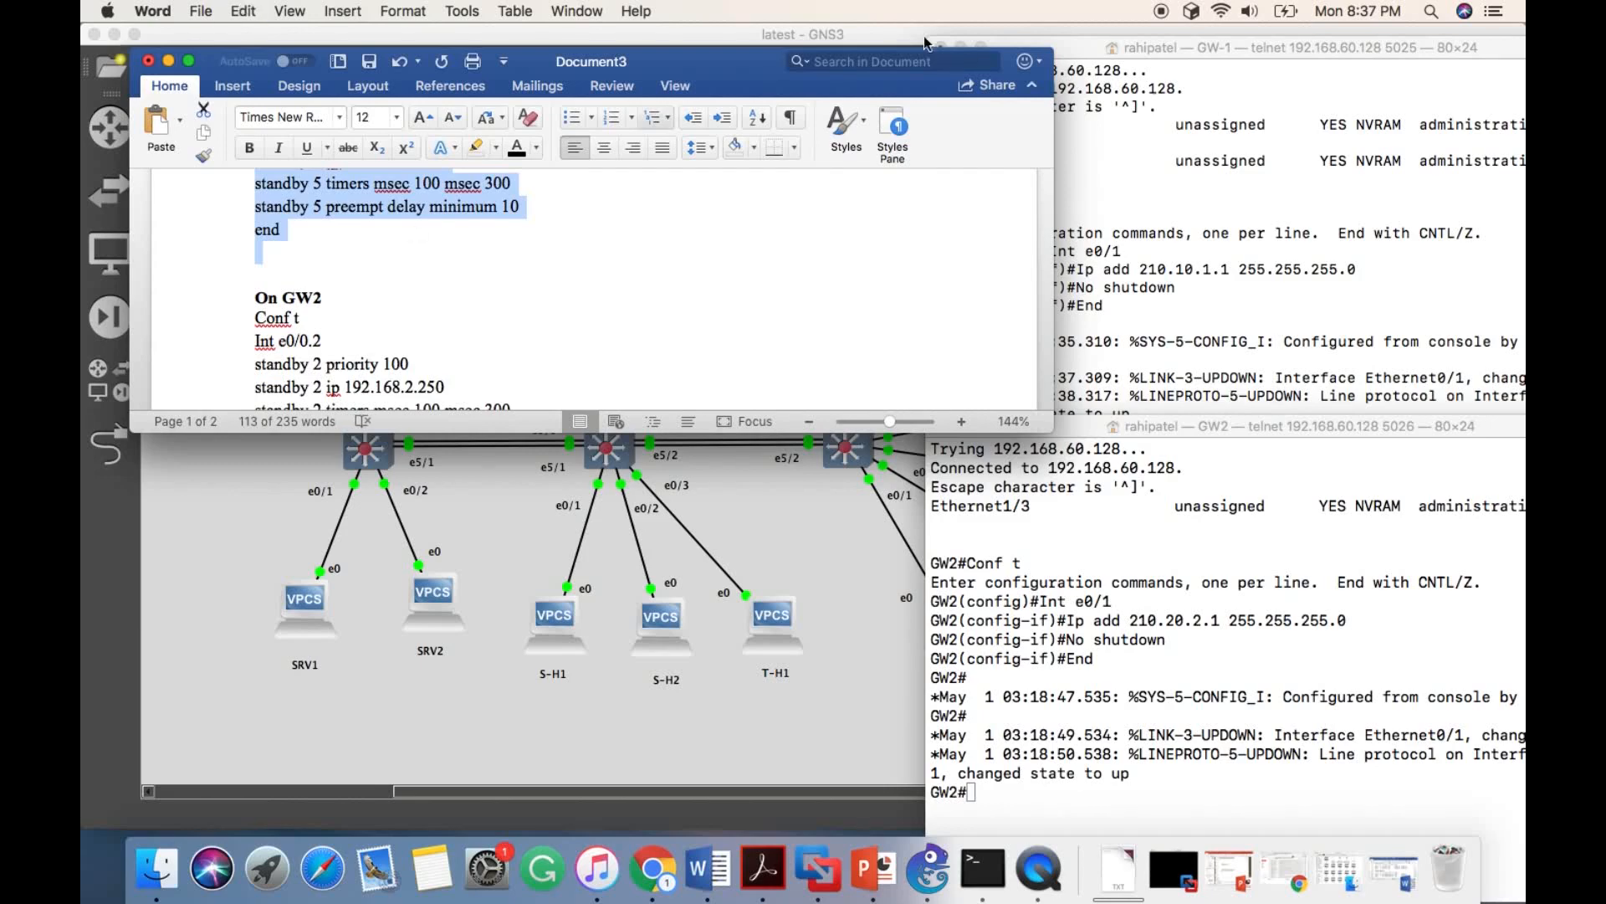
click(1309, 219)
key(super+v)
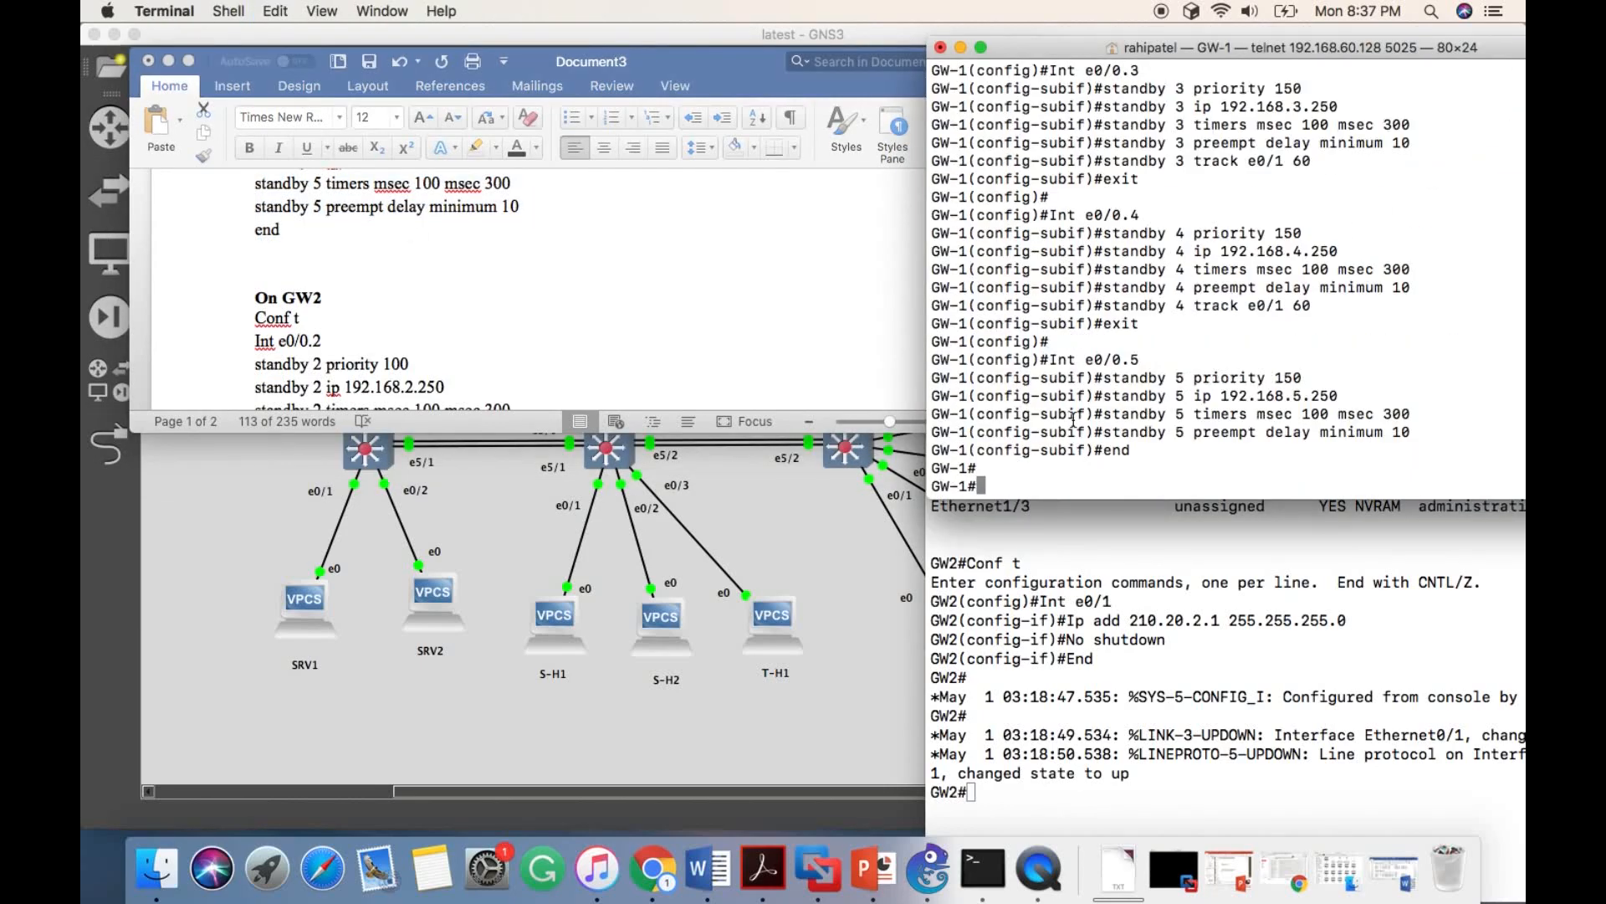
- Copy the document's GW2 HSRP block into the GW2 console, configuring standby groups 2 to 5 with priority 100 and the .250 virtual IPs
scroll(443, 335, down, 3)
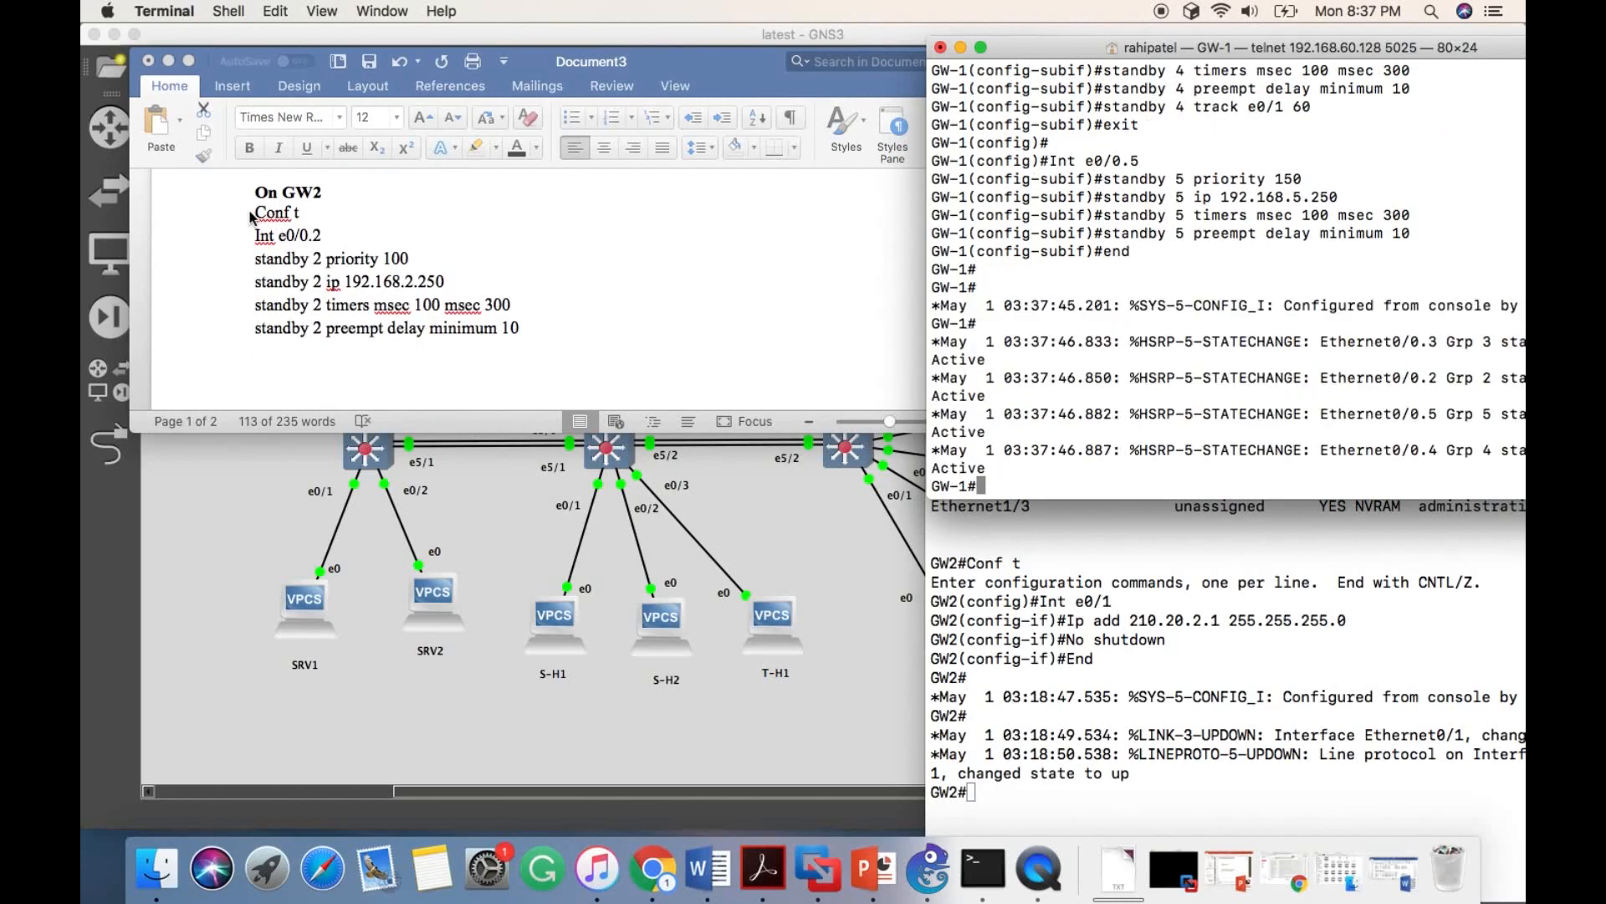
drag(251, 218, 310, 373)
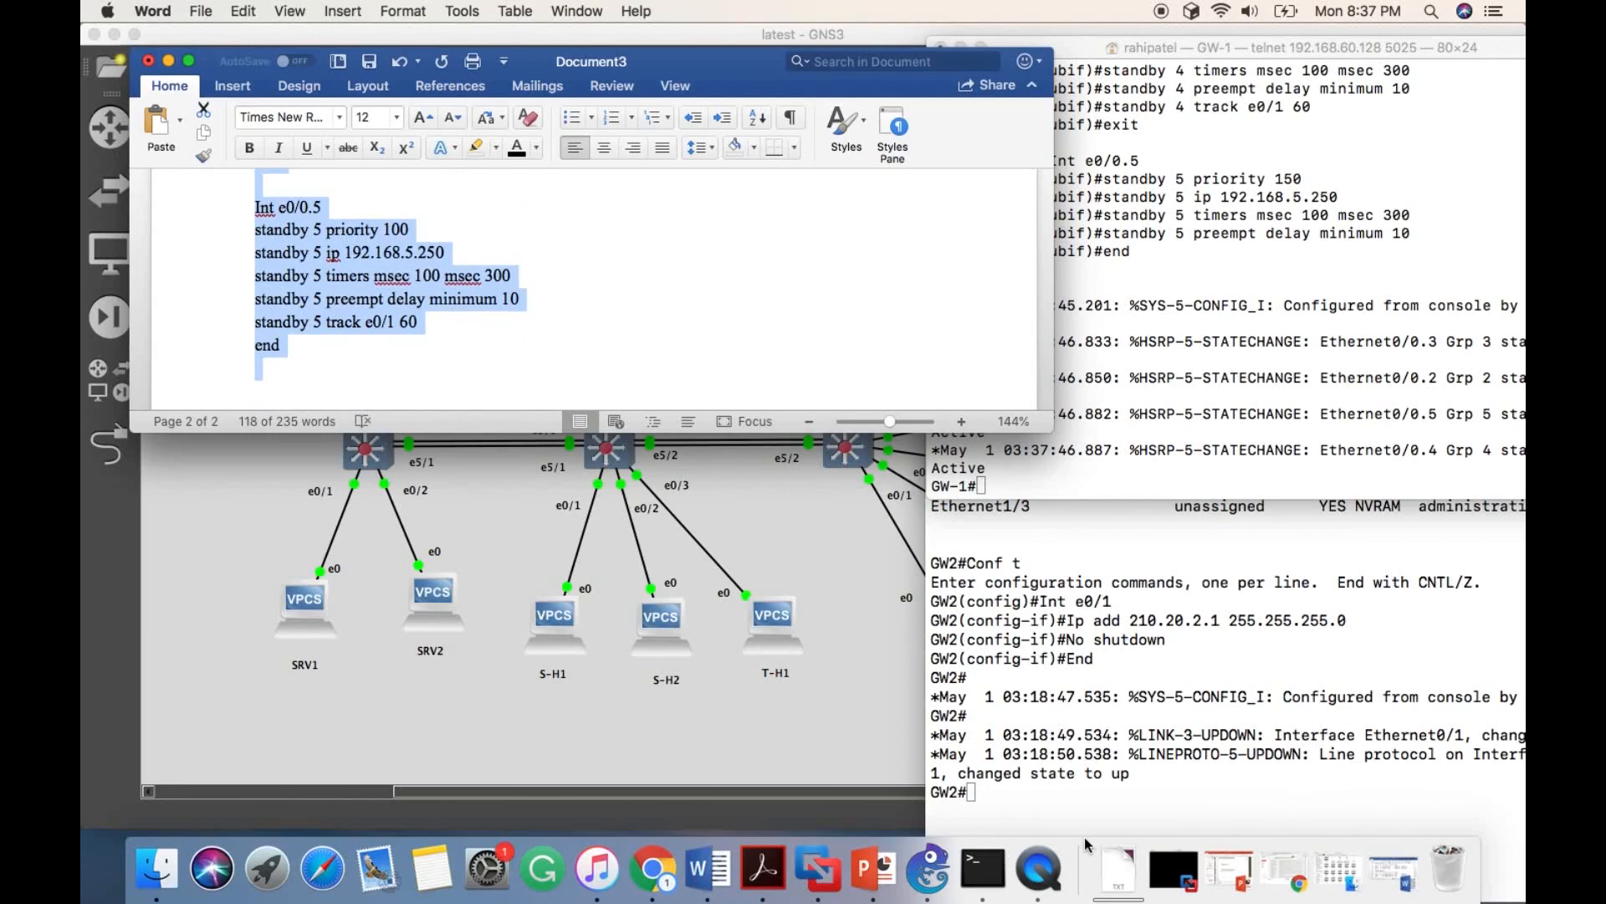
click(977, 783)
key(super+v)
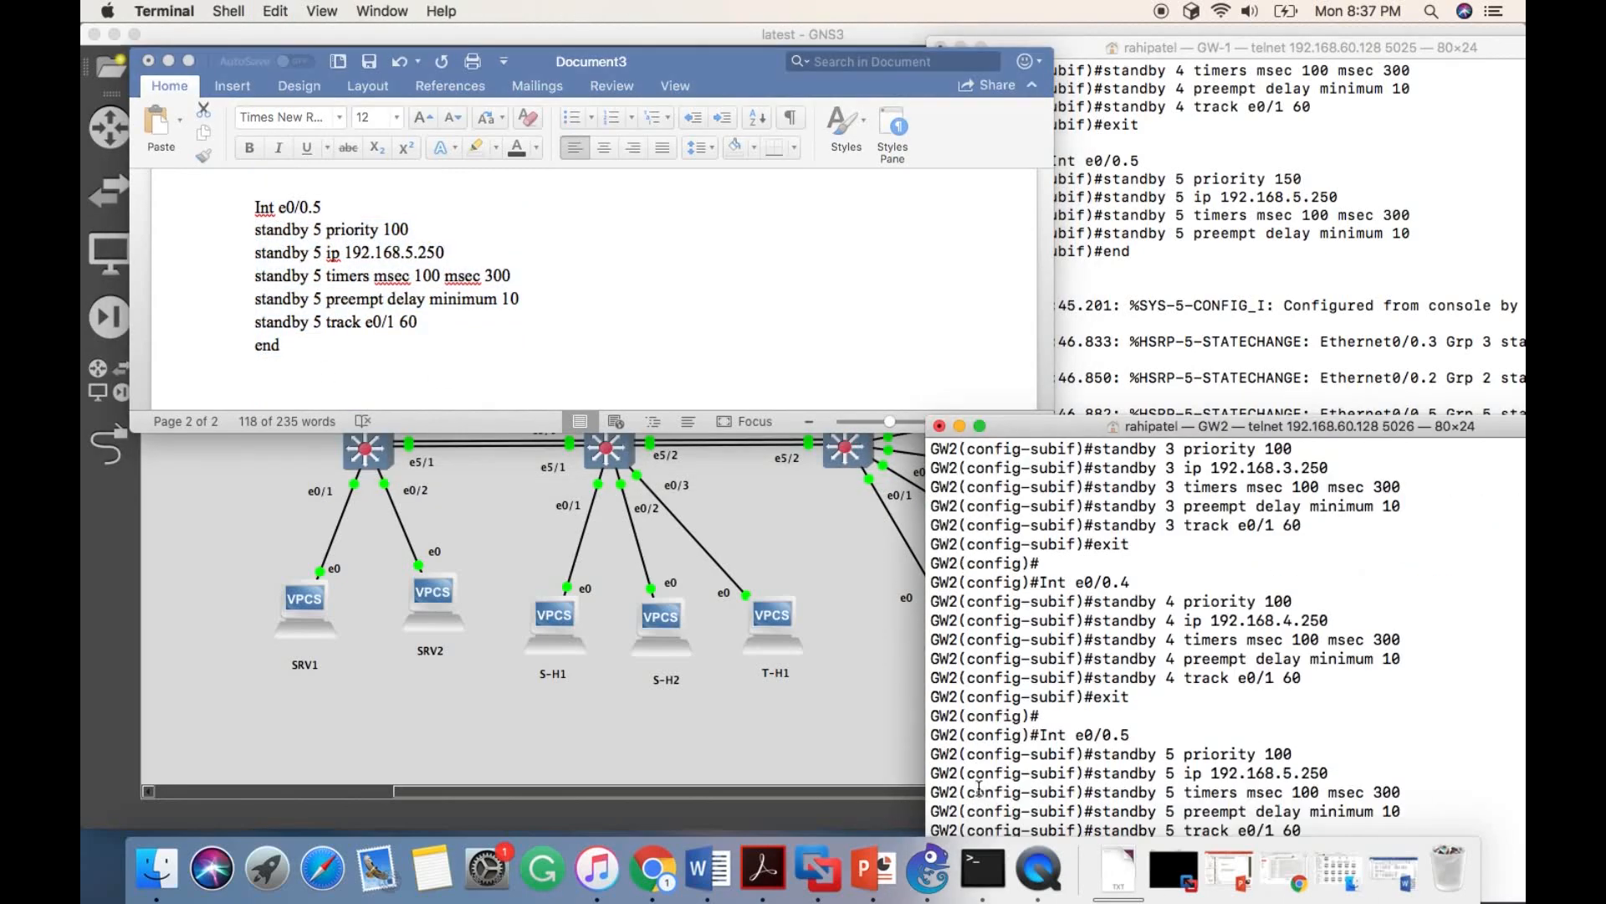
- Examine the document's GW1 group 2 standby commands against the topology, highlighting the decrement value in the e0/1 track line
scroll(479, 350, up, 10)
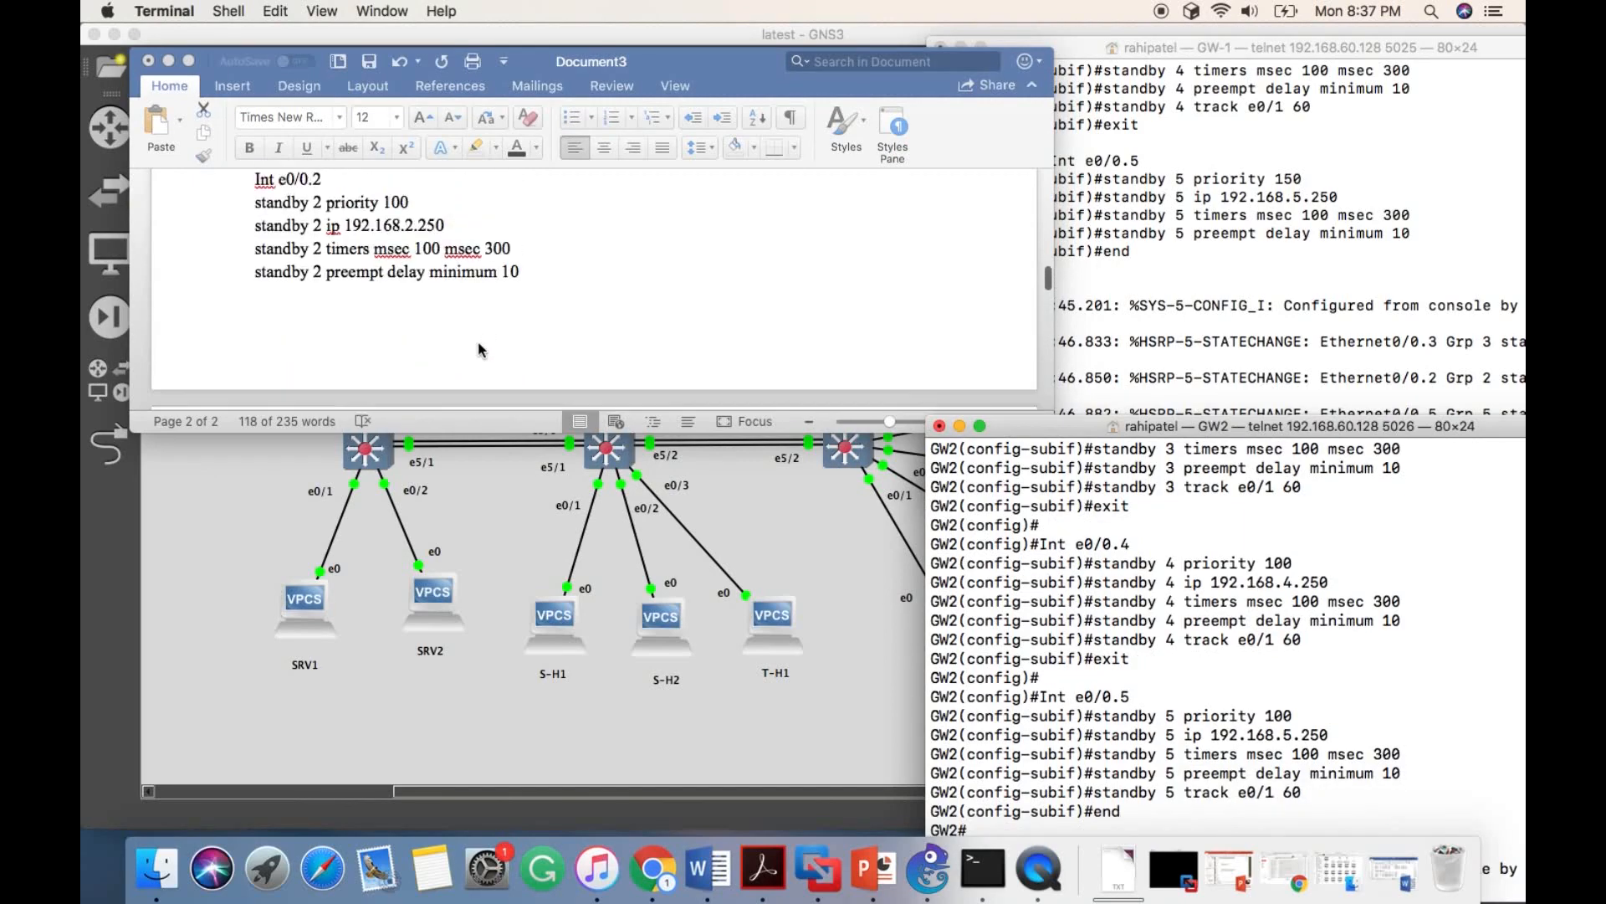
scroll(356, 293, up, 10)
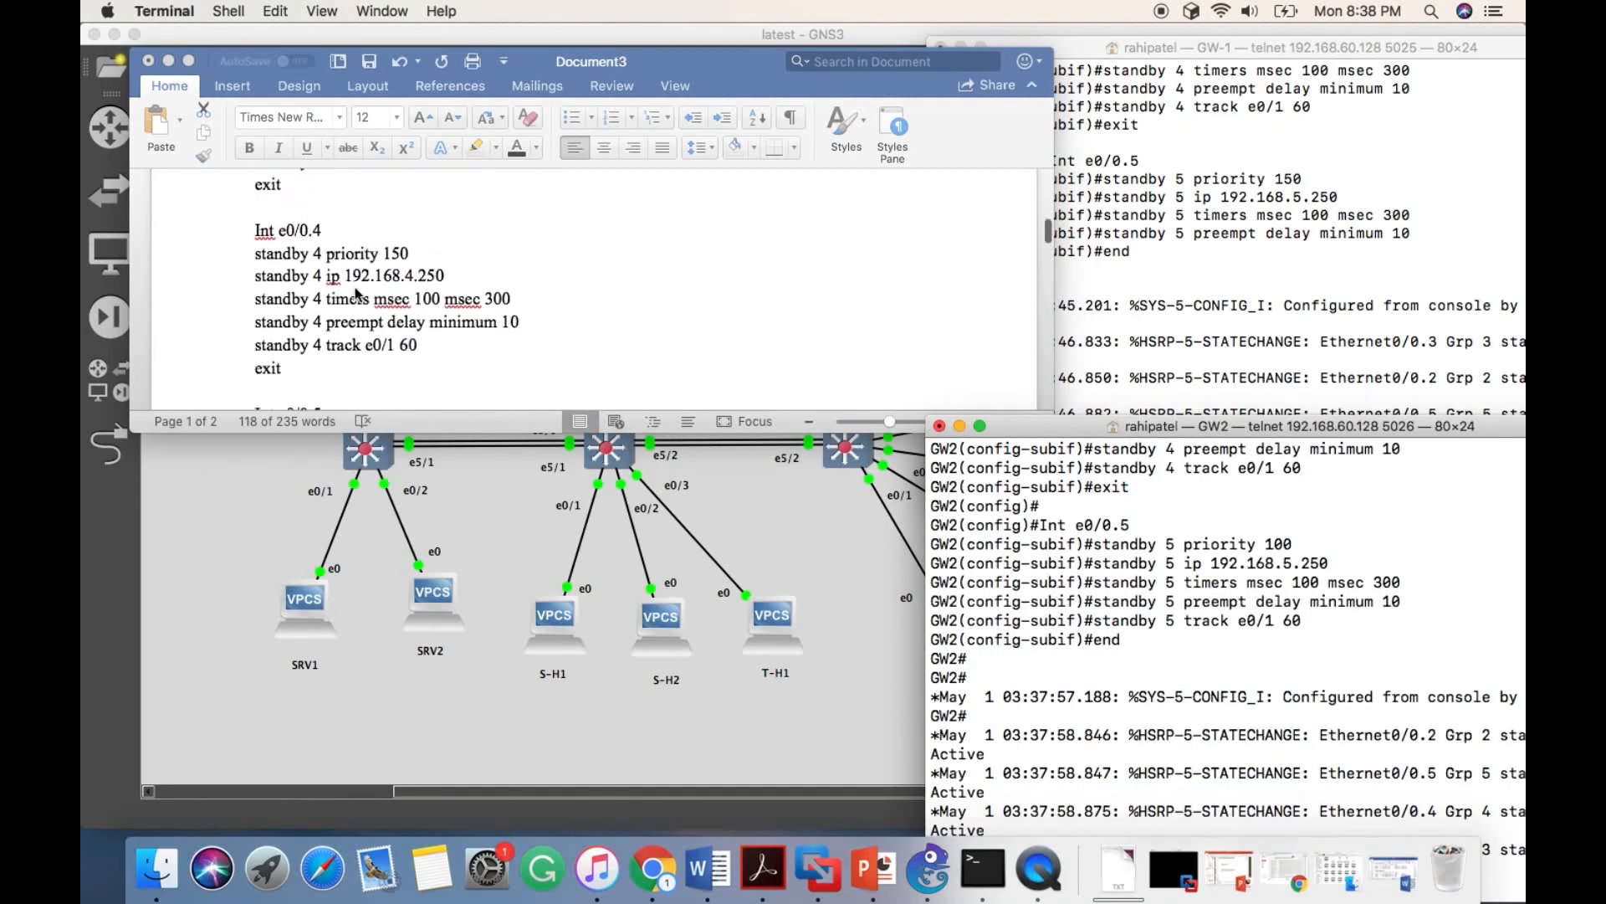
scroll(355, 293, up, 5)
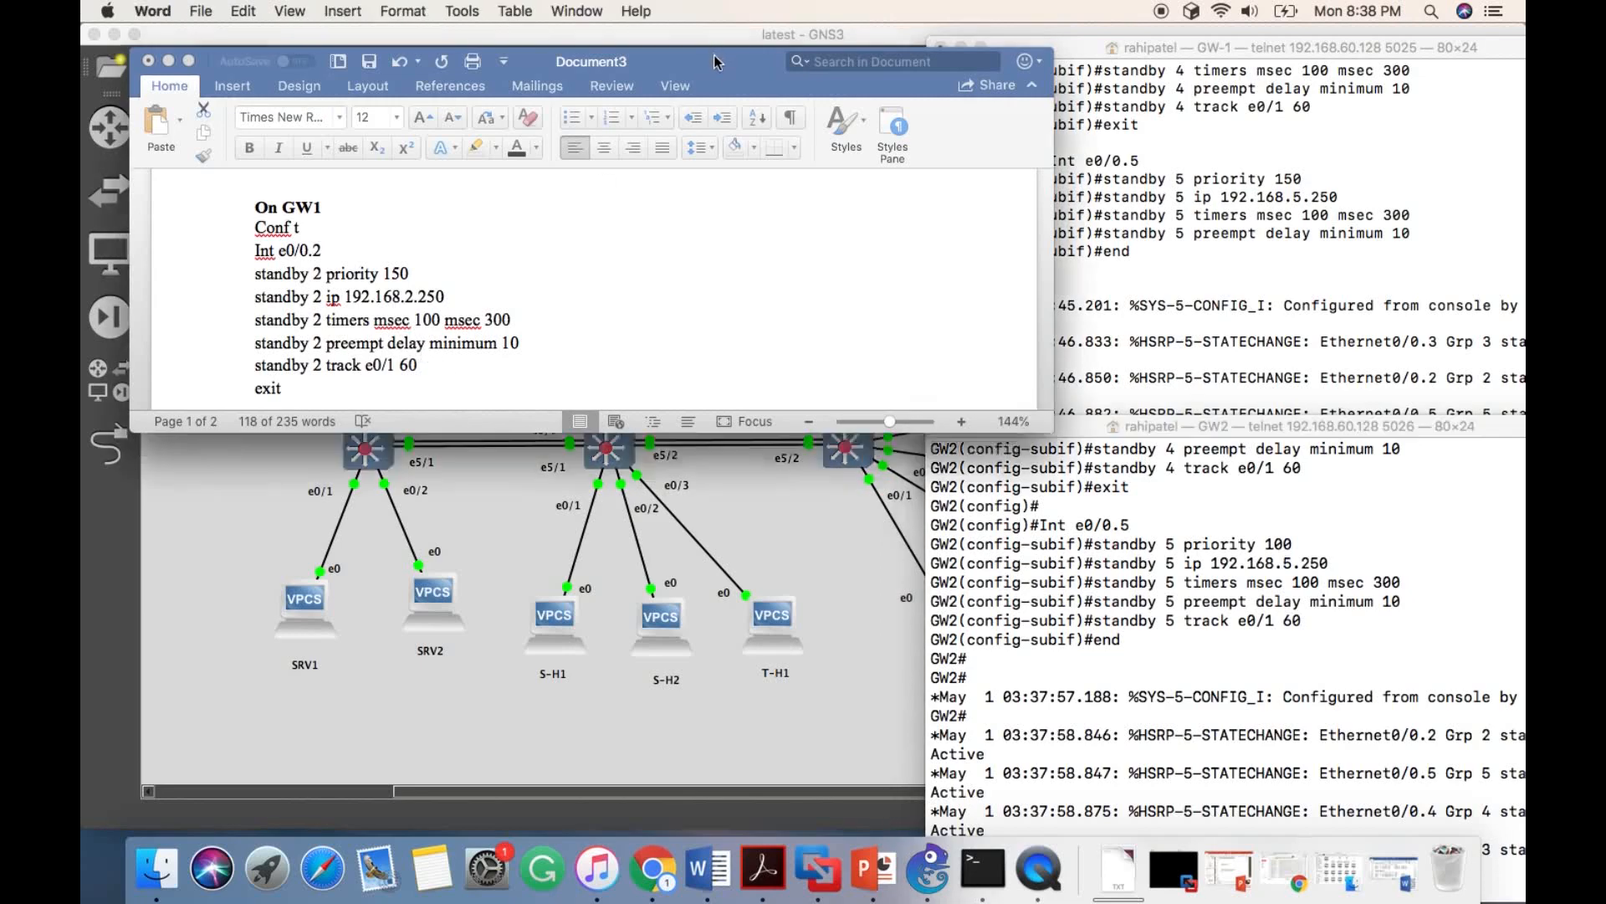
drag(715, 54, 295, 274)
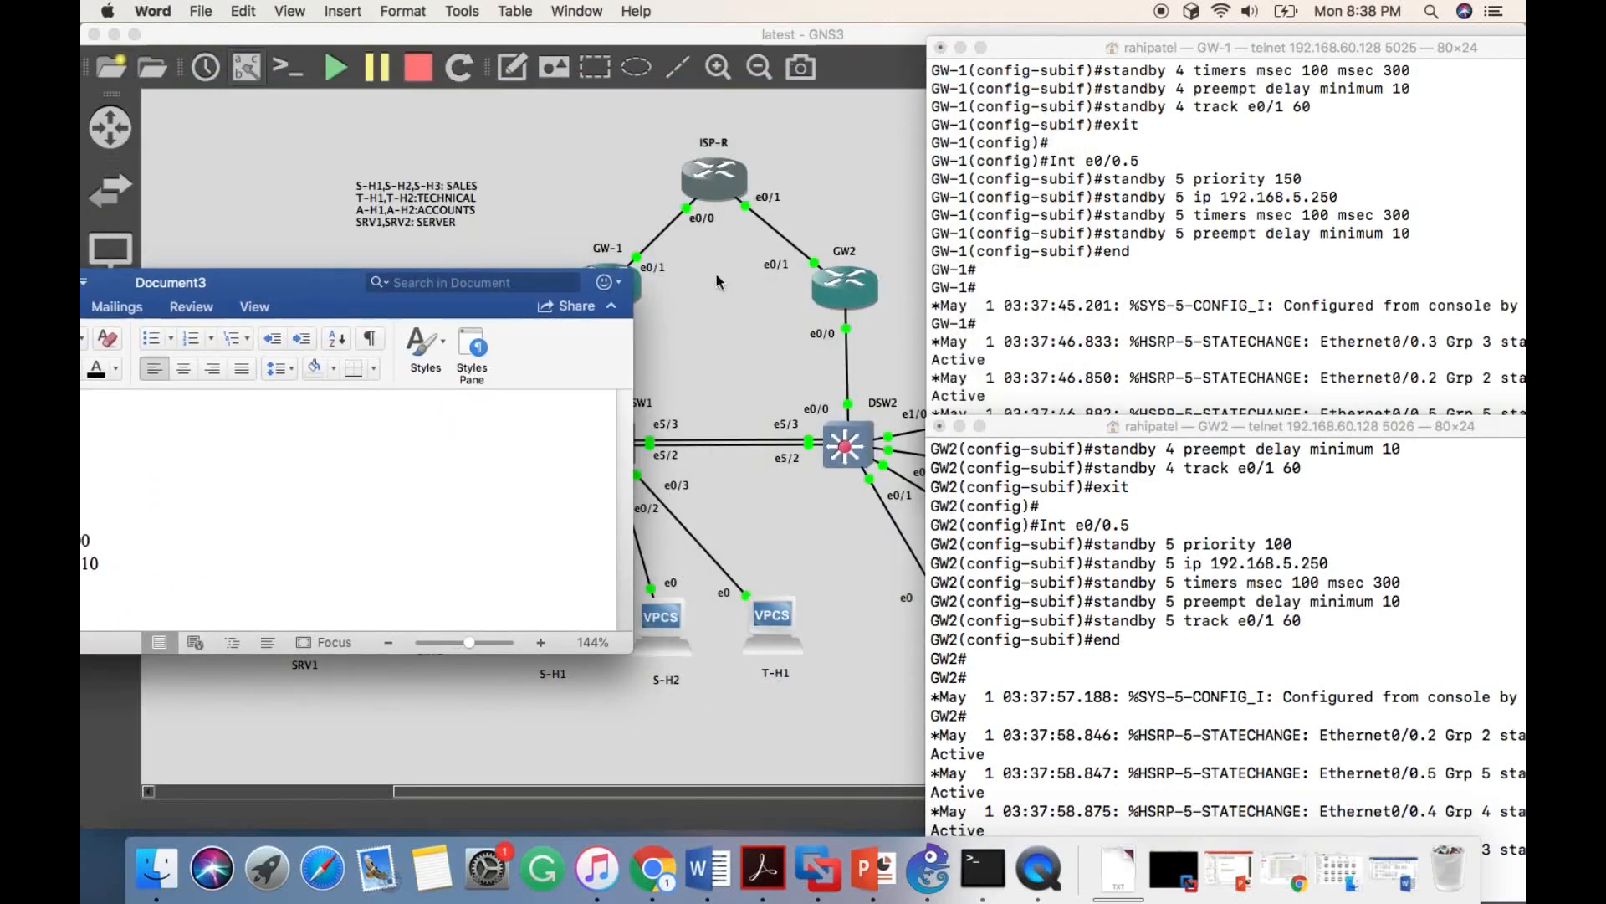
drag(255, 289, 665, 159)
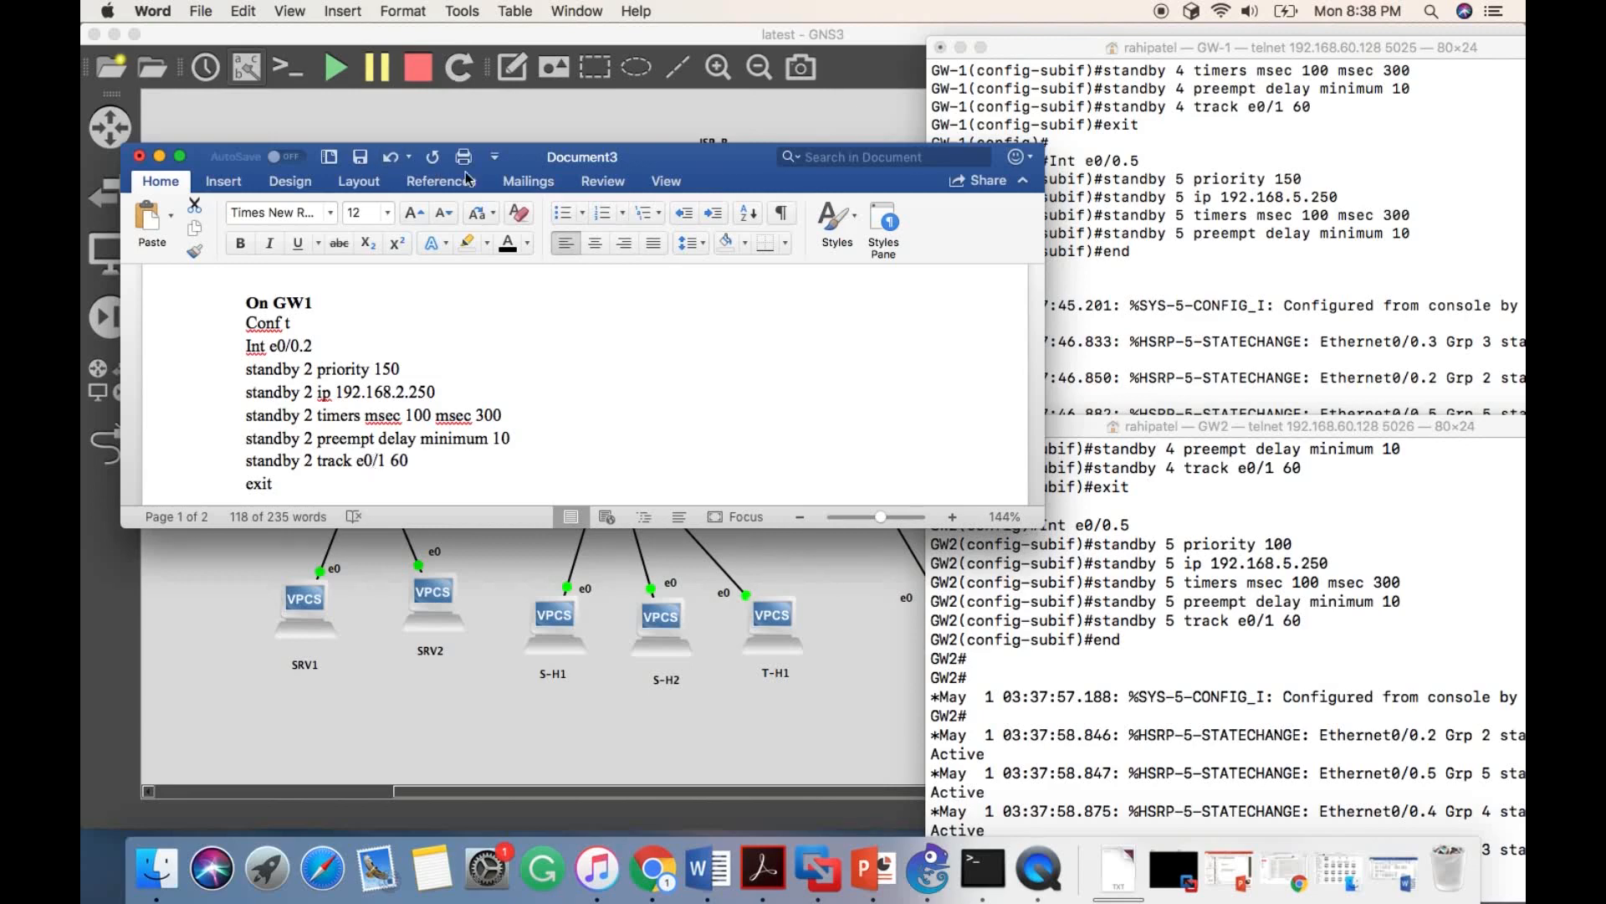
drag(538, 164, 456, 447)
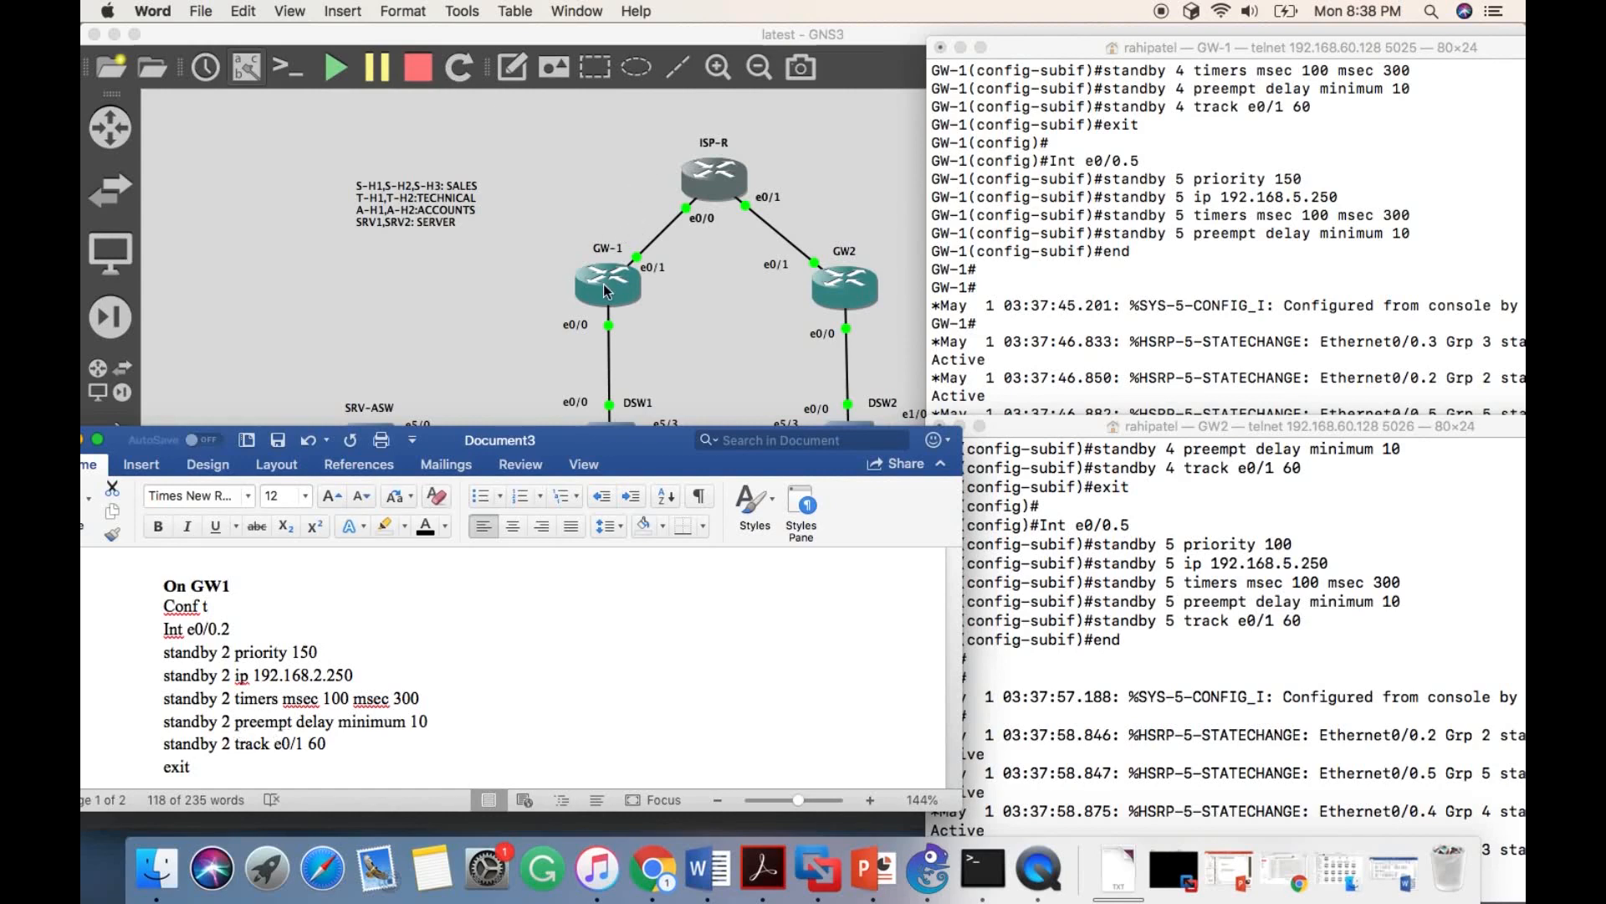
double_click(316, 743)
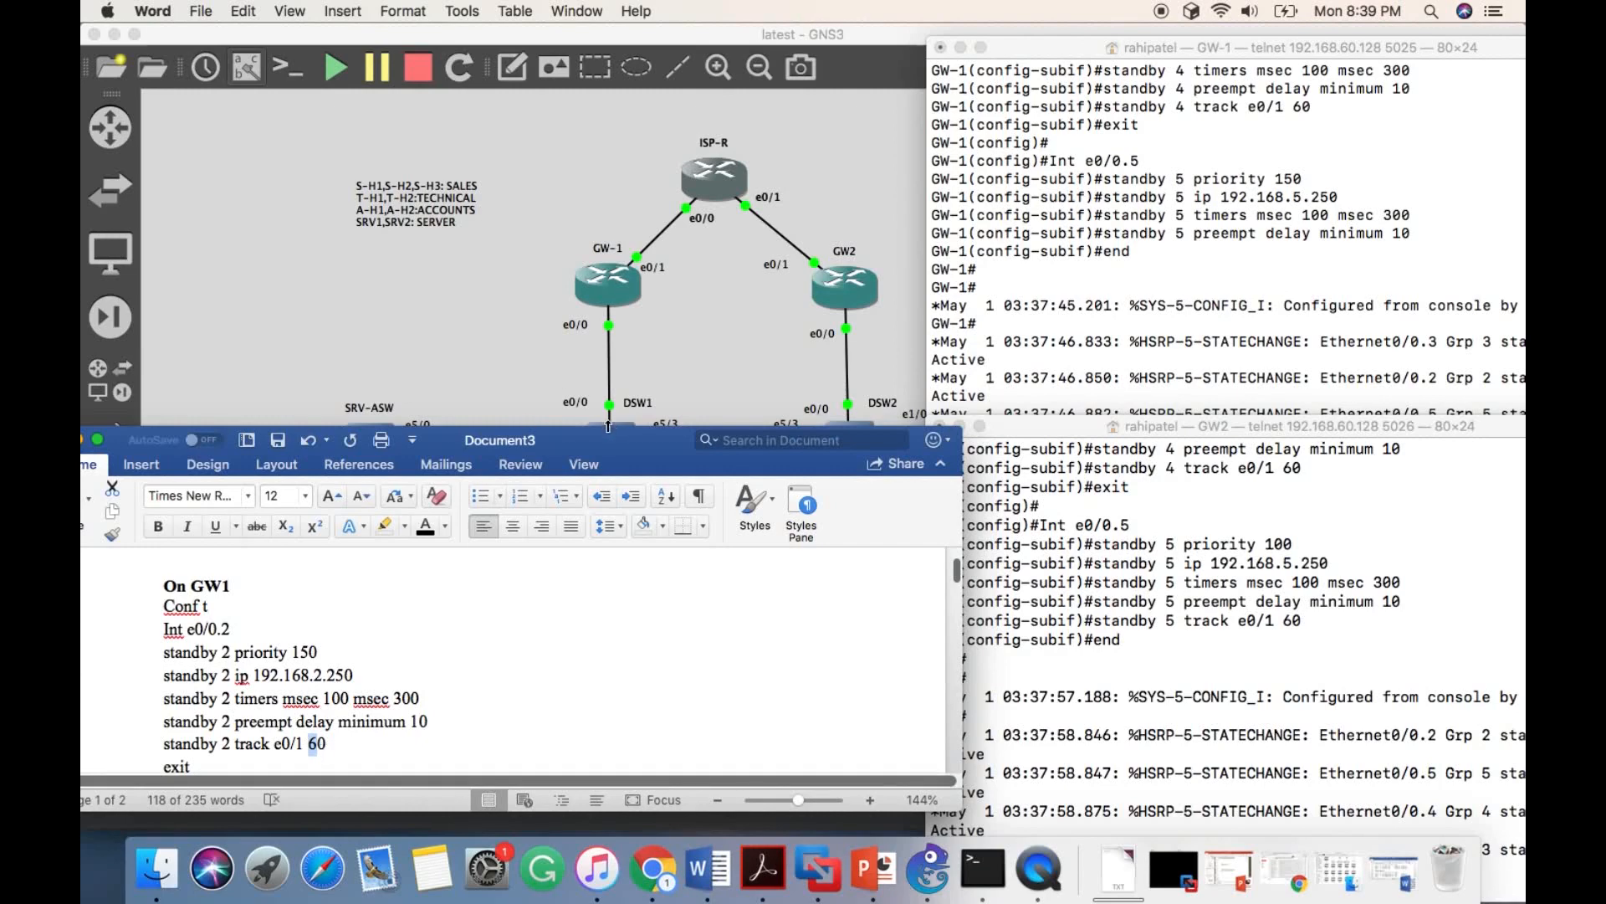
drag(611, 441, 642, 253)
- Compare the standby priorities in the document's GW1 and GW2 command blocks
scroll(504, 415, down, 3)
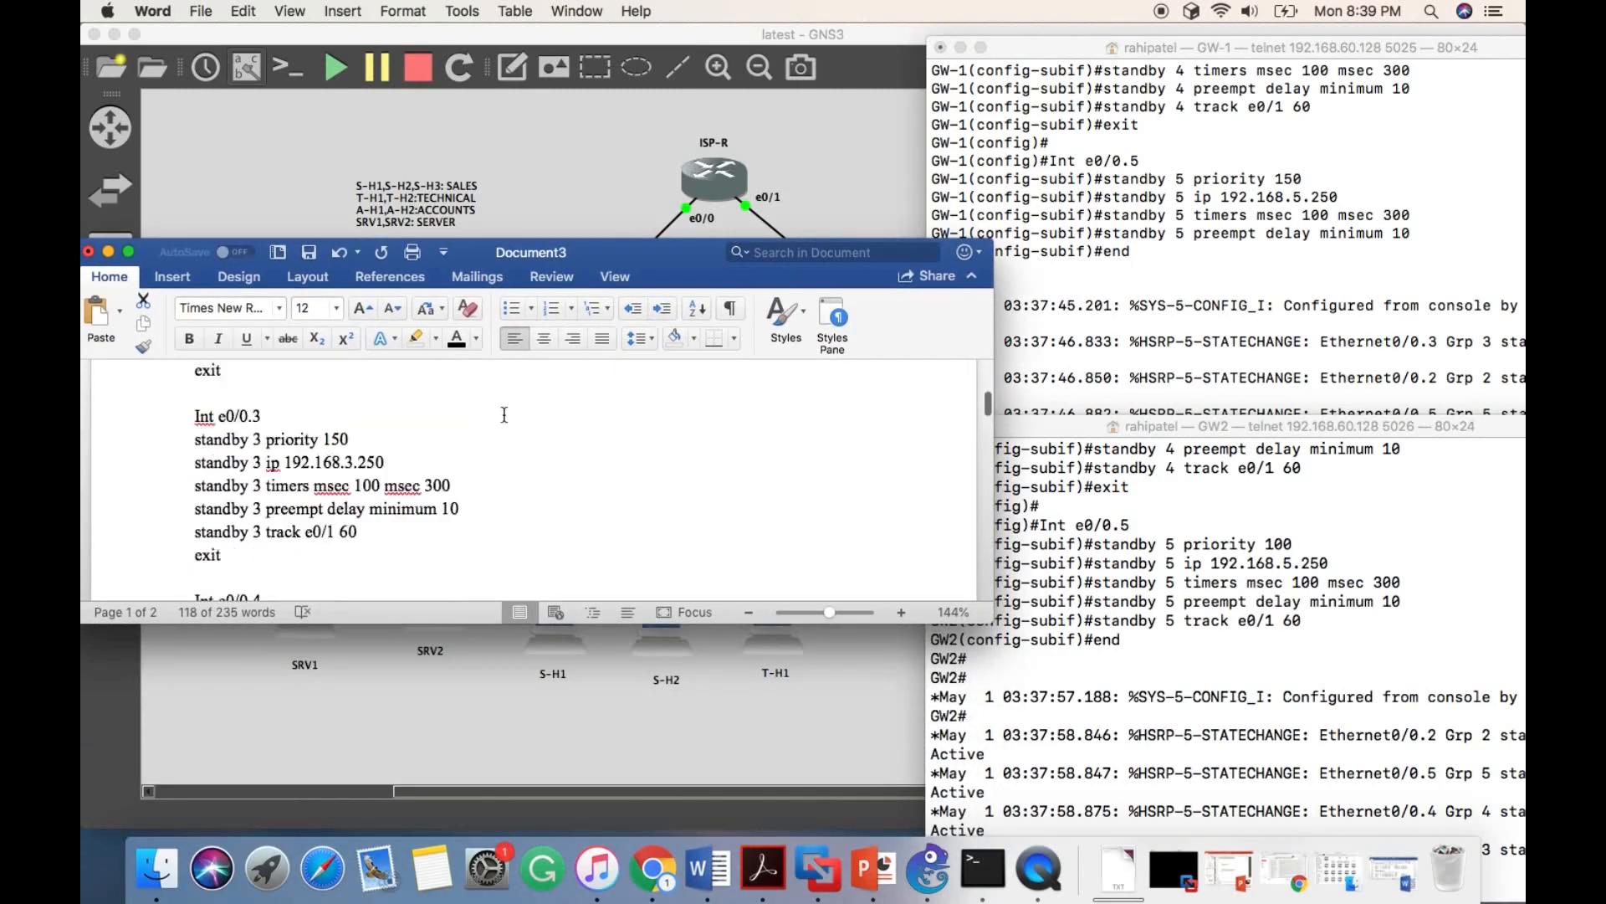
scroll(504, 415, down, 10)
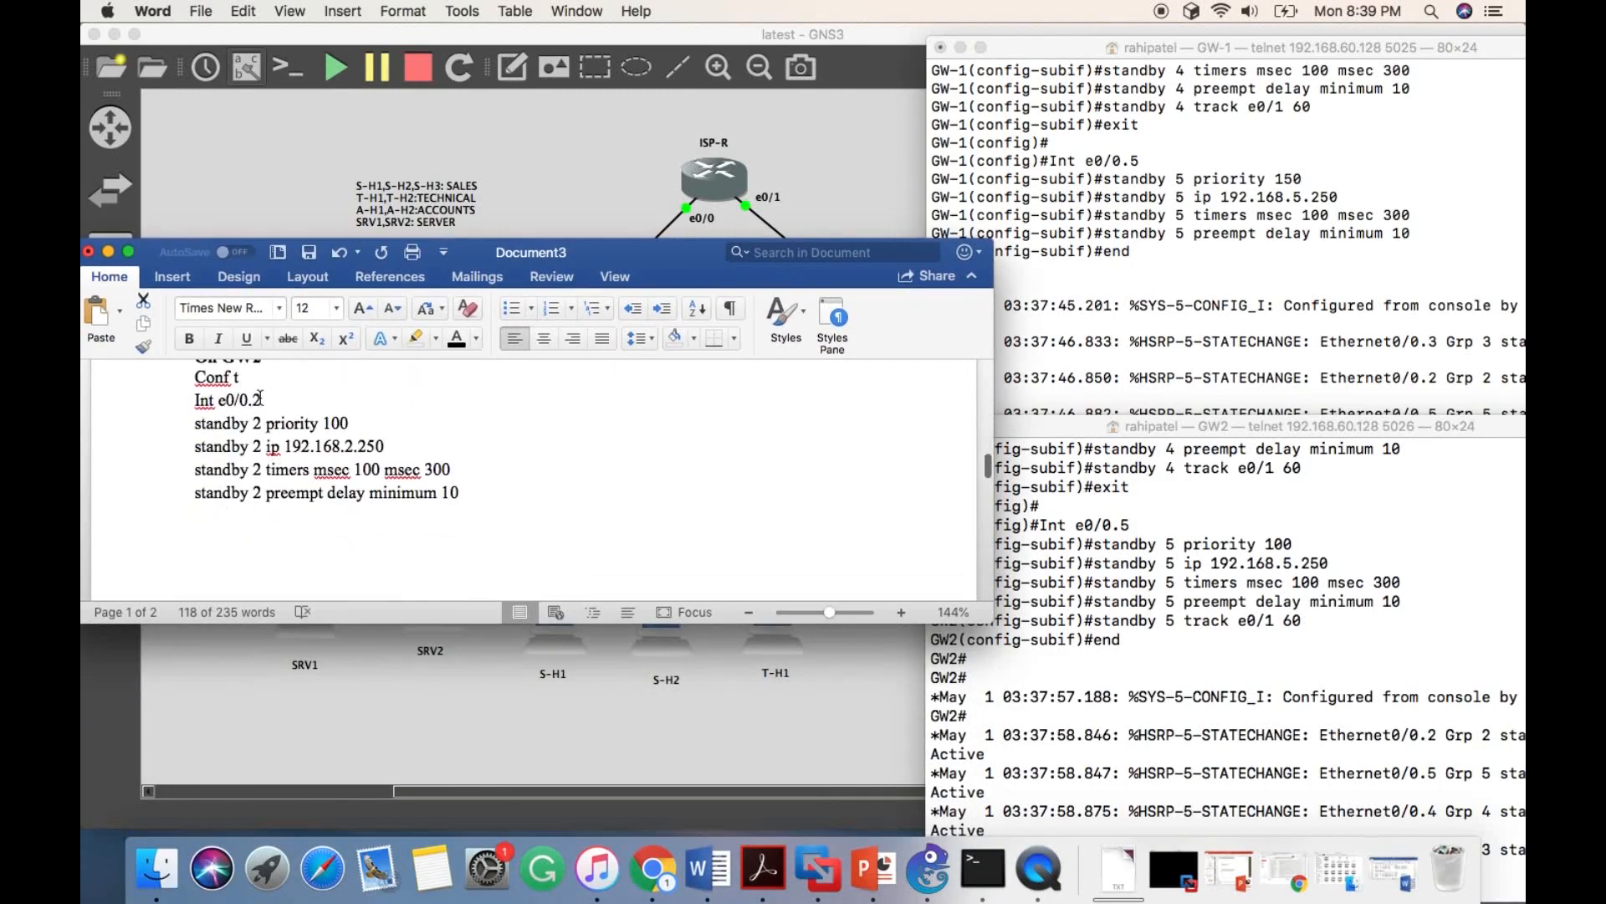
scroll(260, 398, up, 1)
click(258, 391)
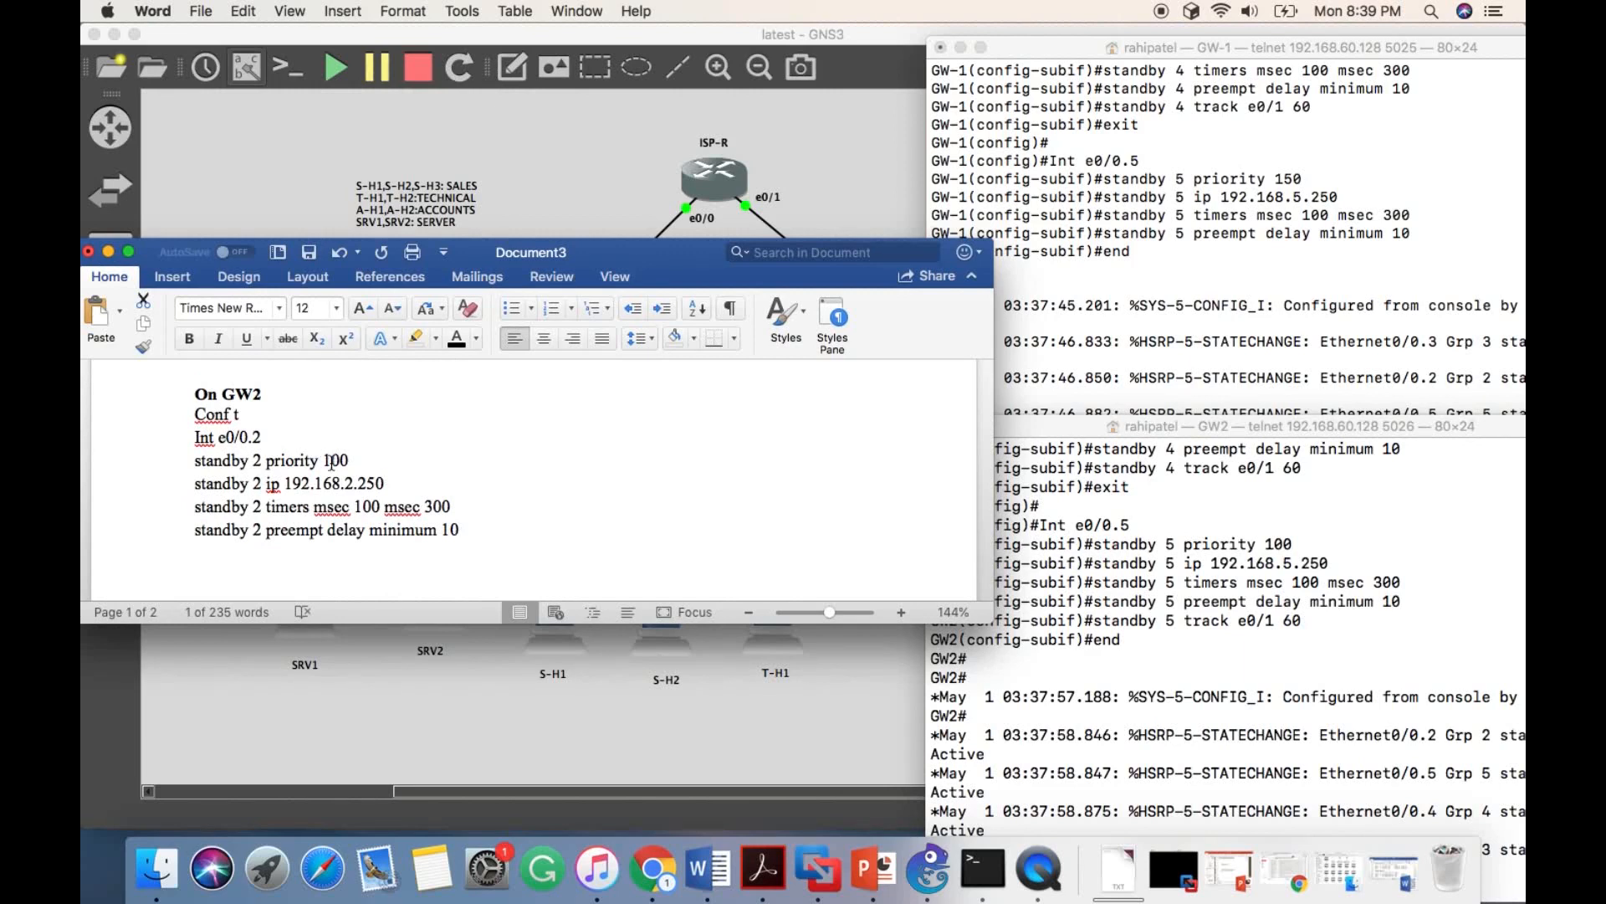
scroll(331, 463, up, 5)
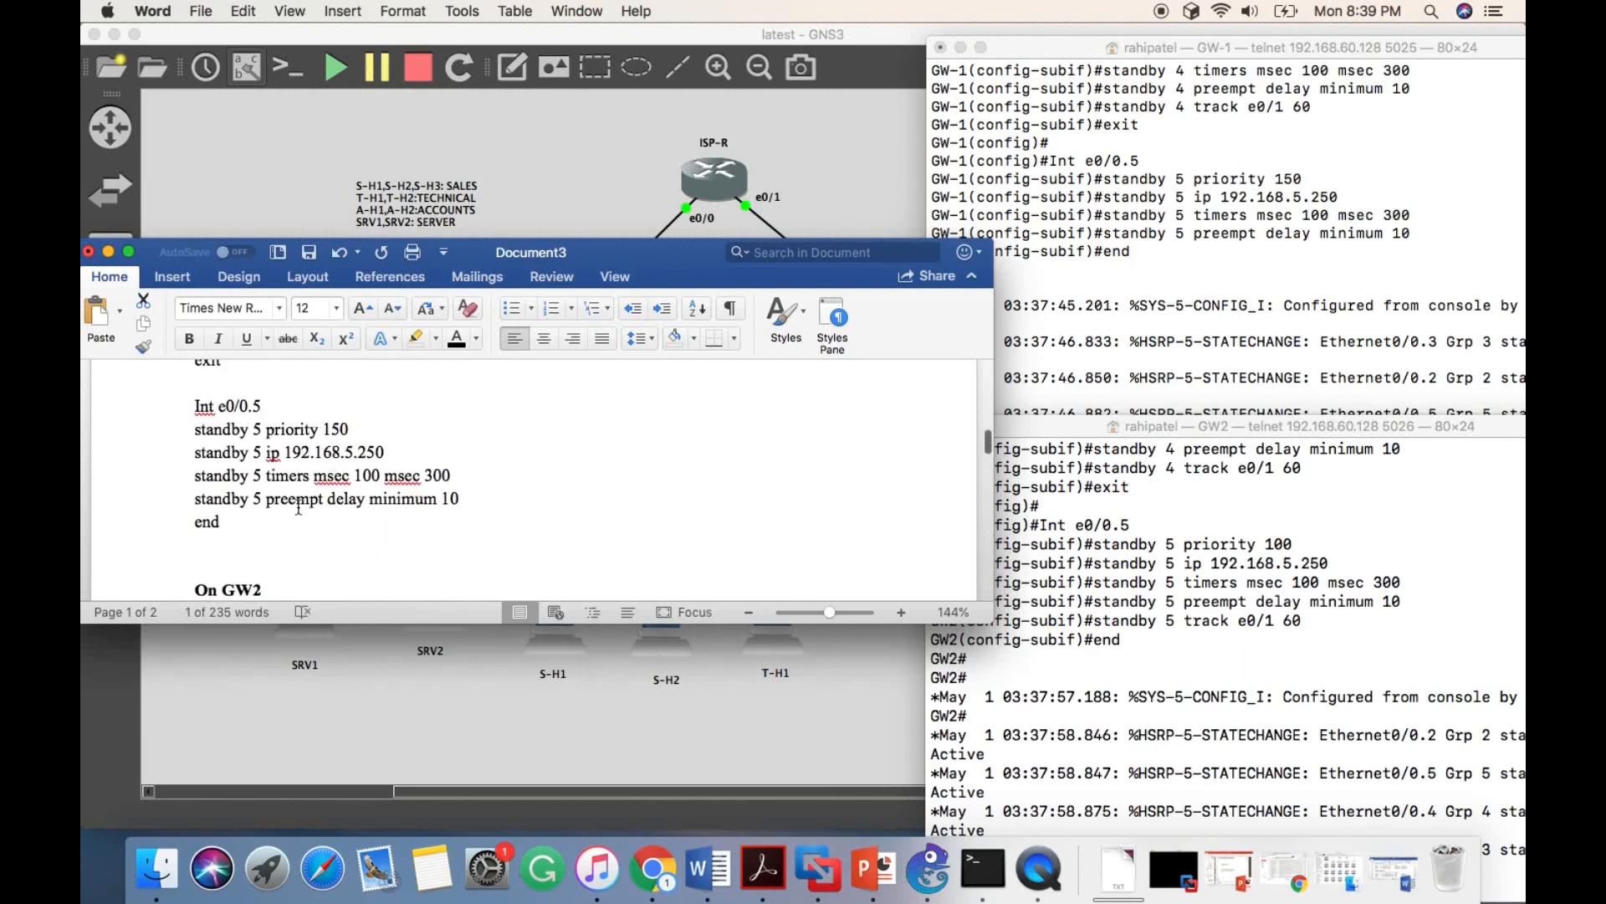
scroll(299, 507, down, 3)
scroll(284, 446, up, 3)
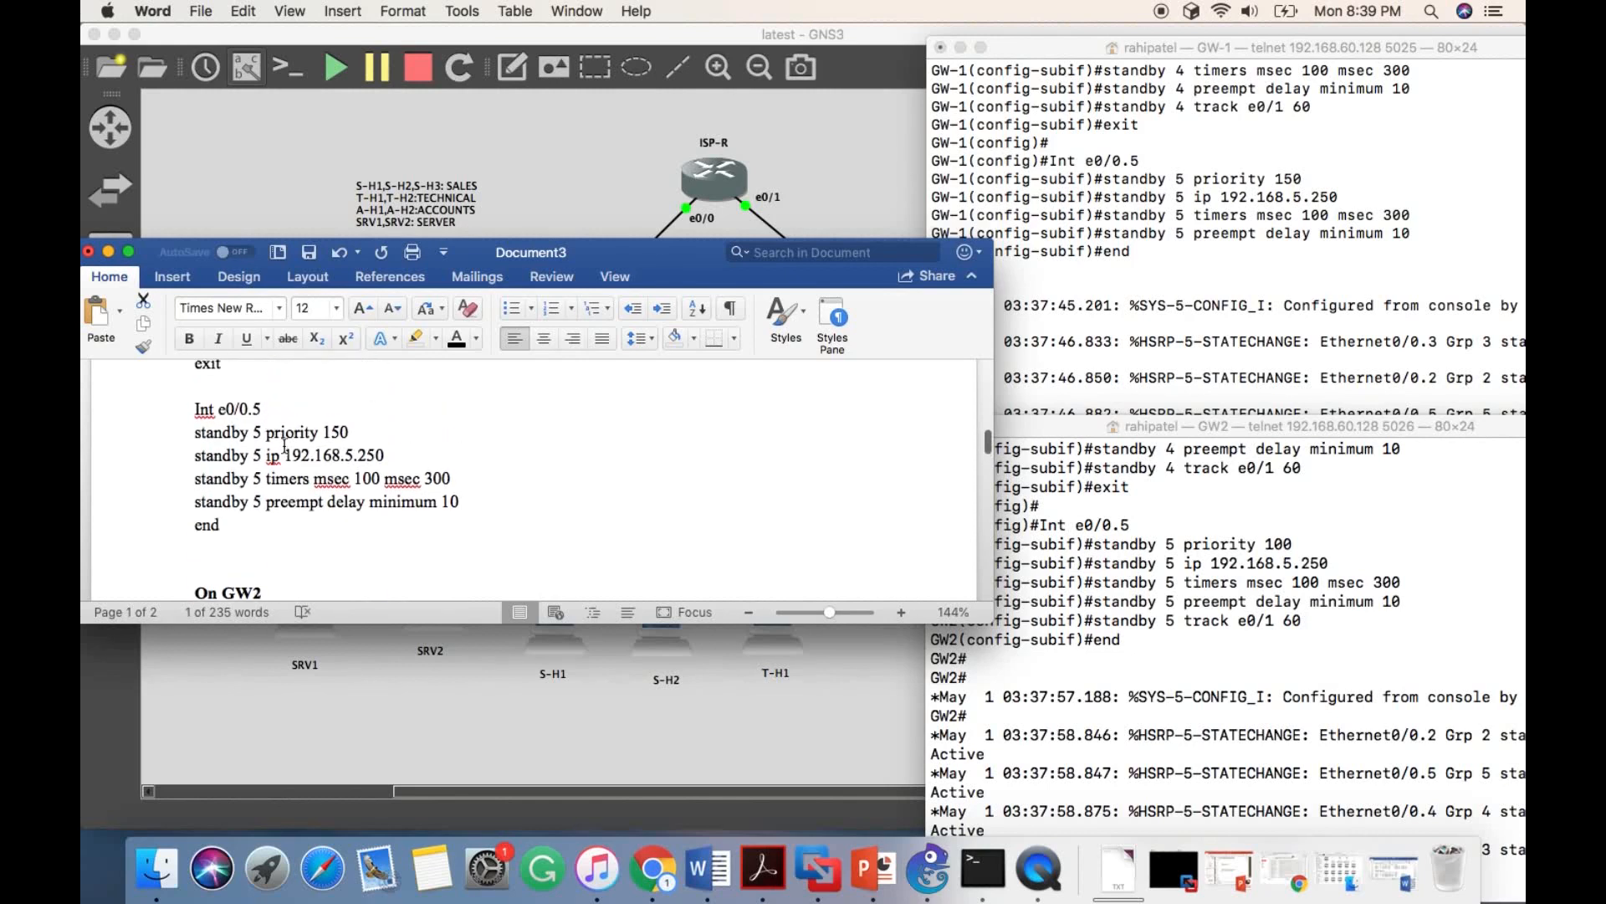
scroll(297, 507, down, 4)
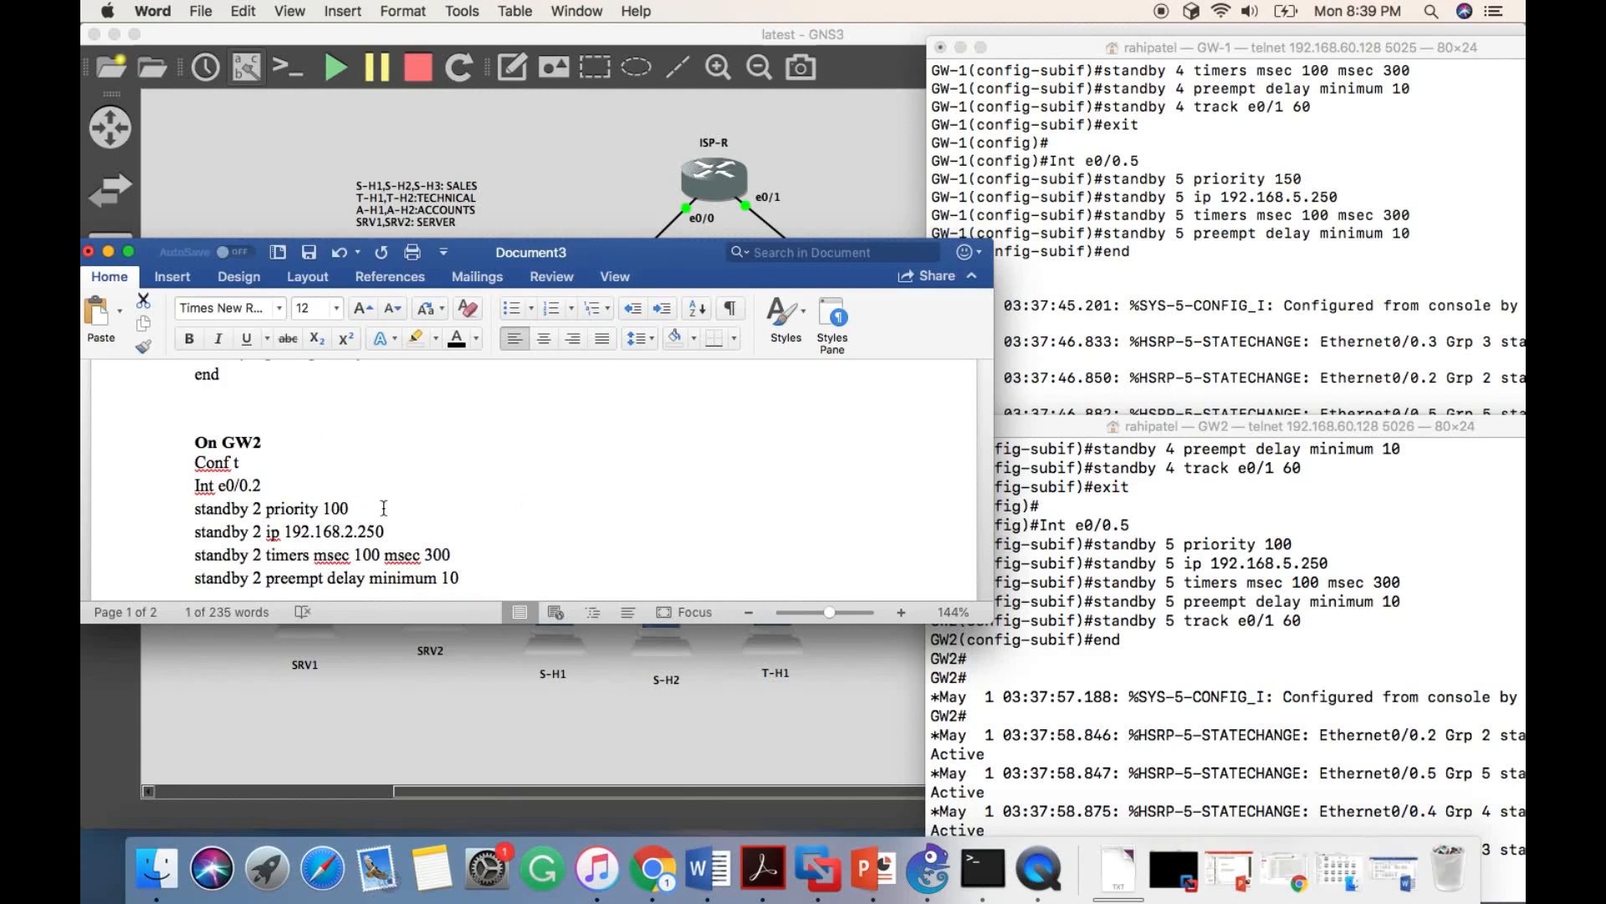
- Minimize the document and run "show standby brief" on GW-1 to check the state of its HSRP groups
click(1101, 257)
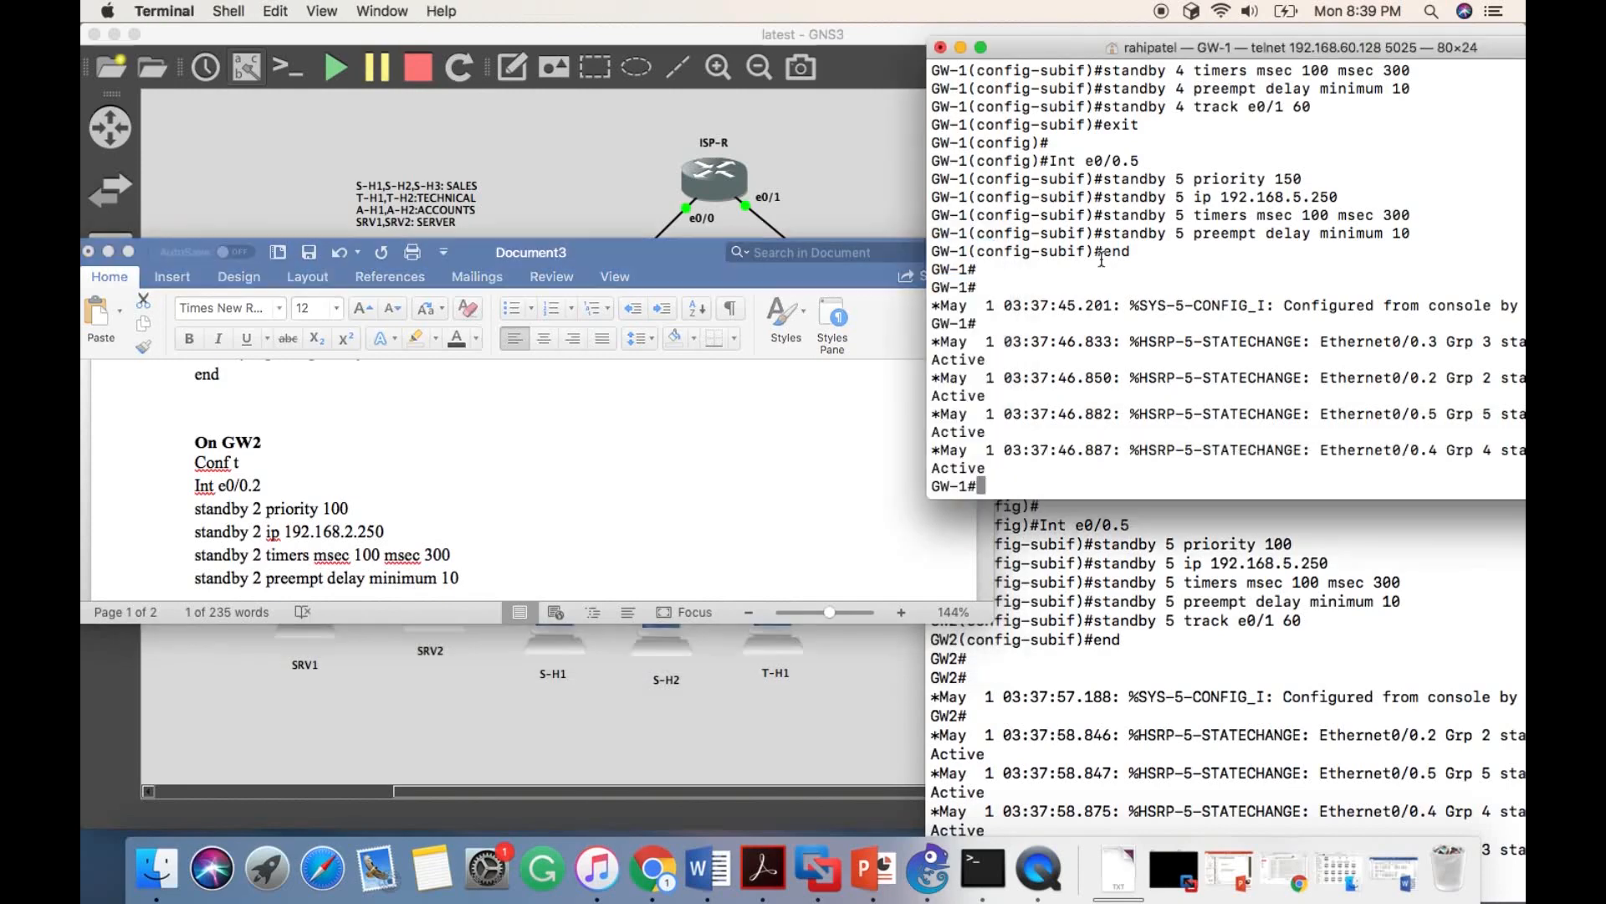
click(108, 251)
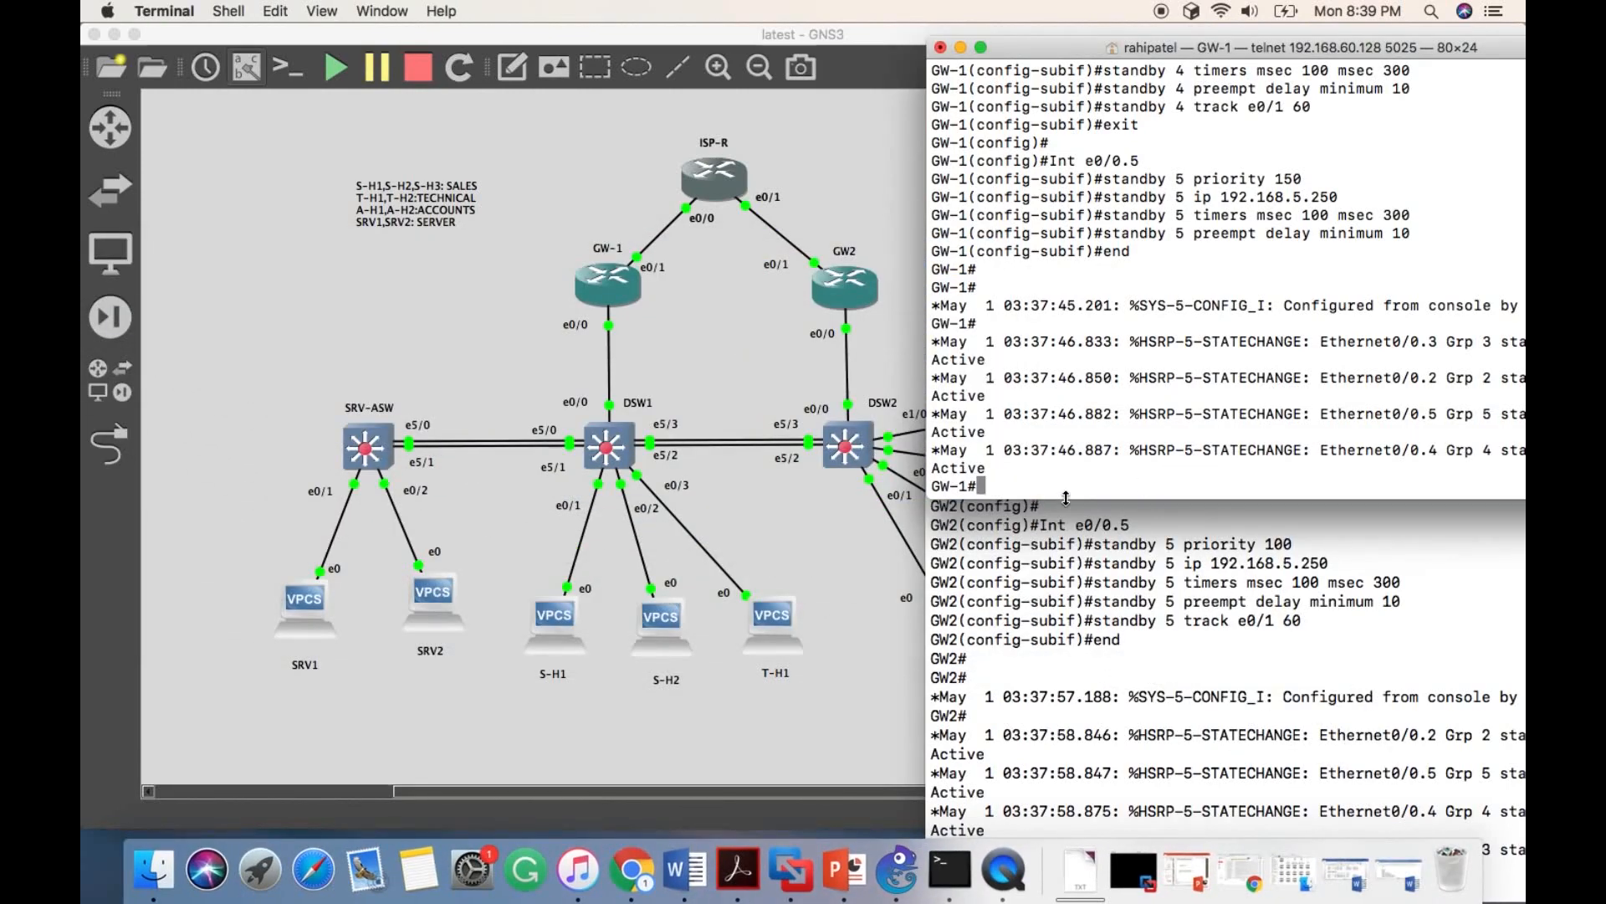
text(show s)
text(andby bre)
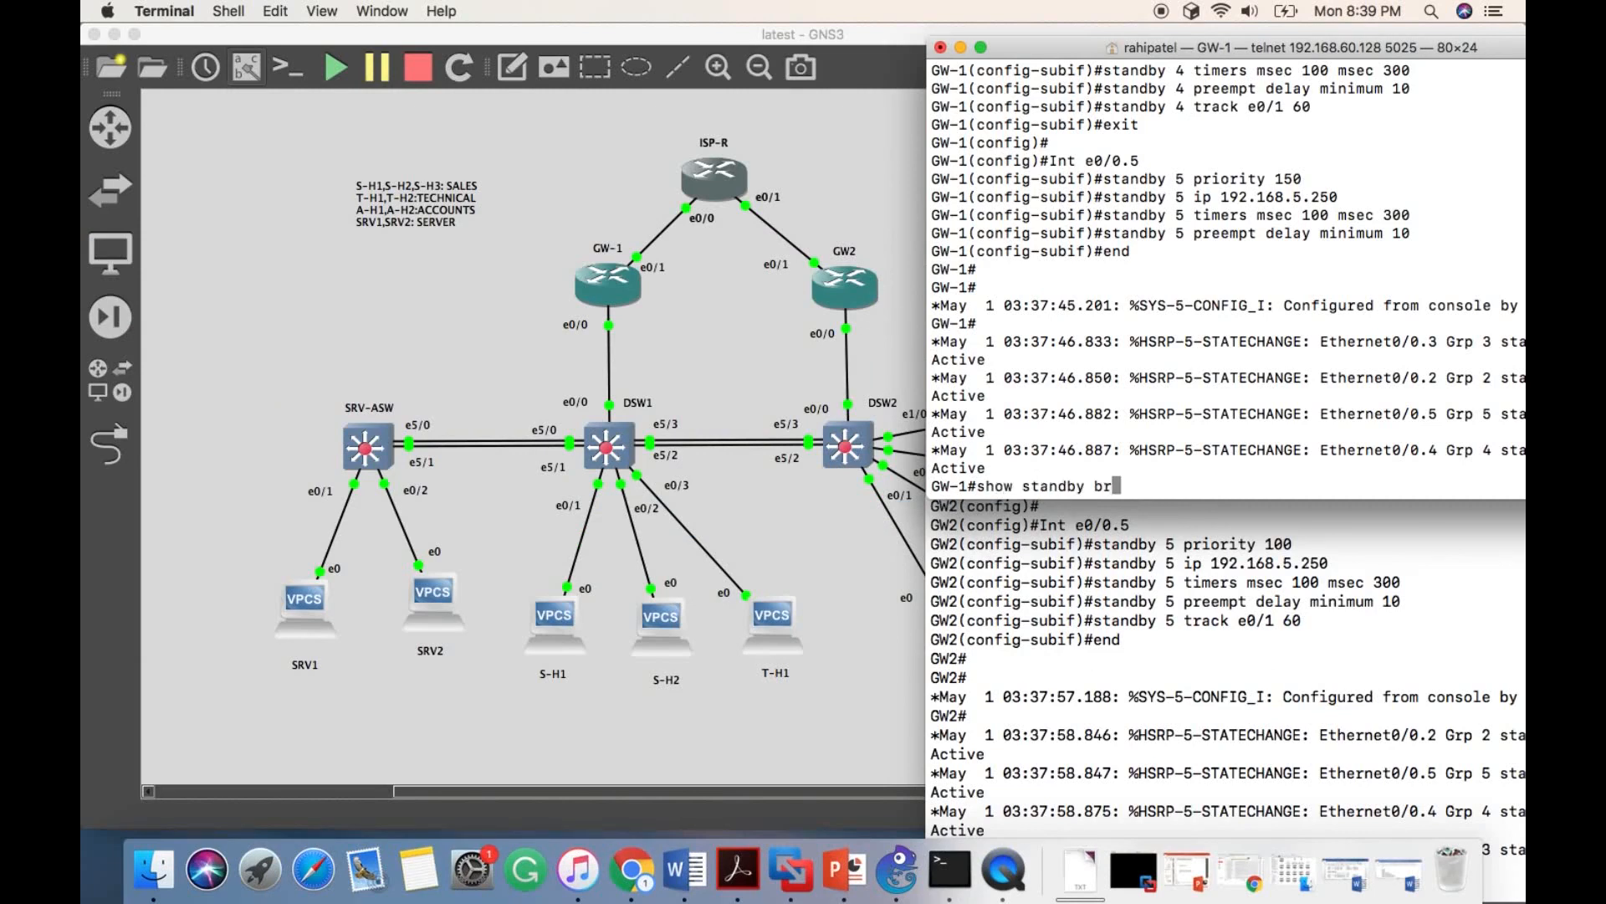
key(Tab)
key(BackSpace)
key(BackSpace)
text(ri)
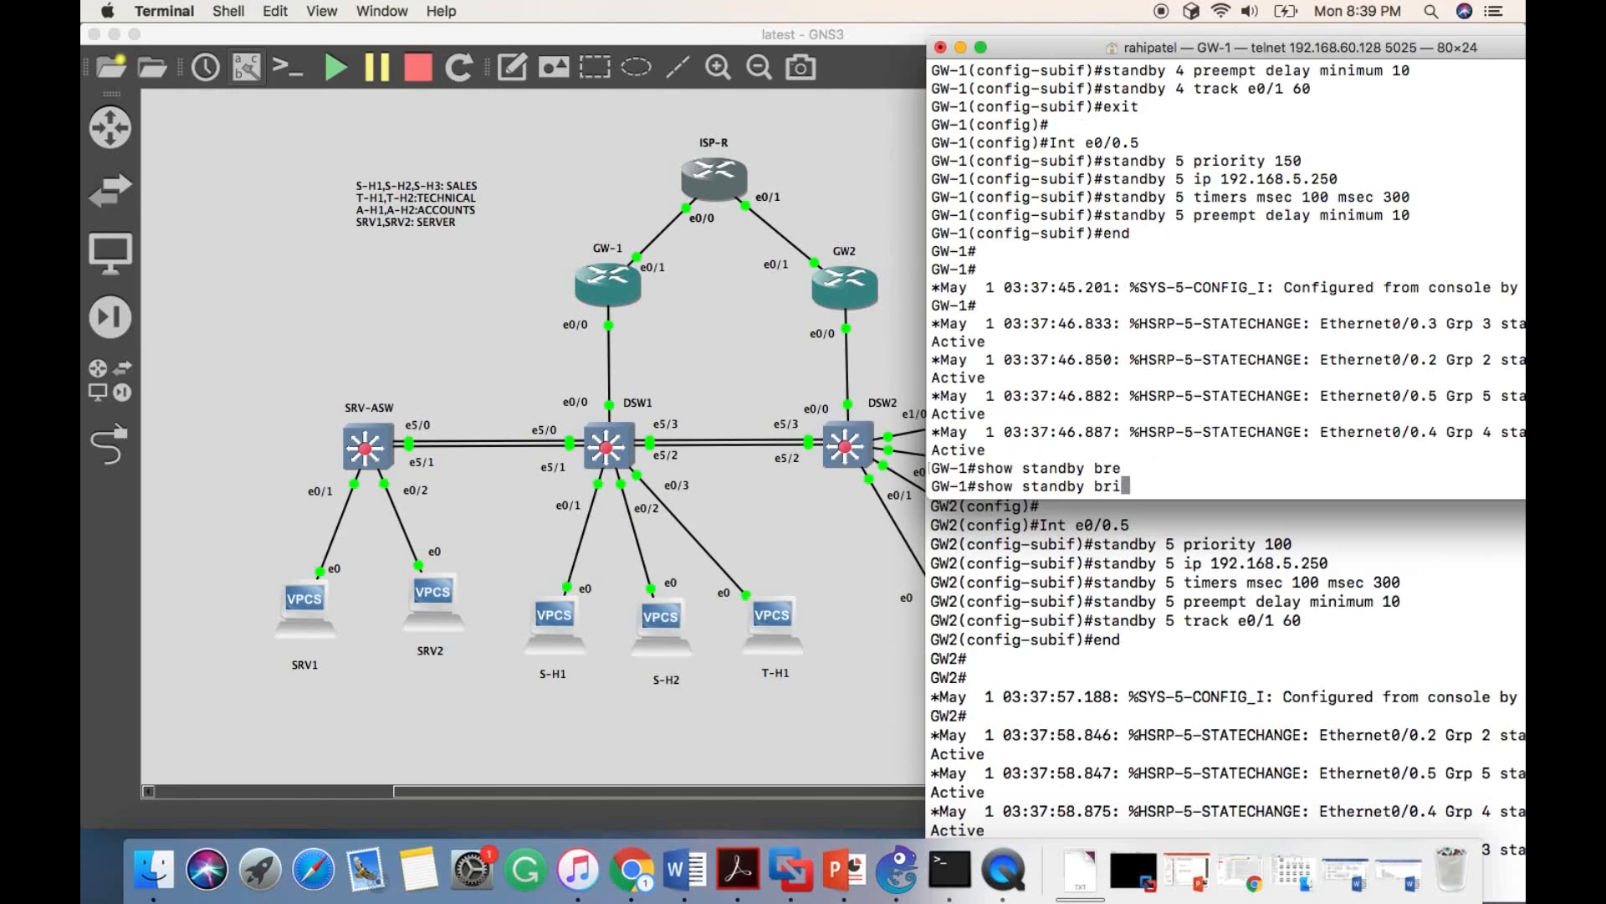
key(Tab)
key(Return)
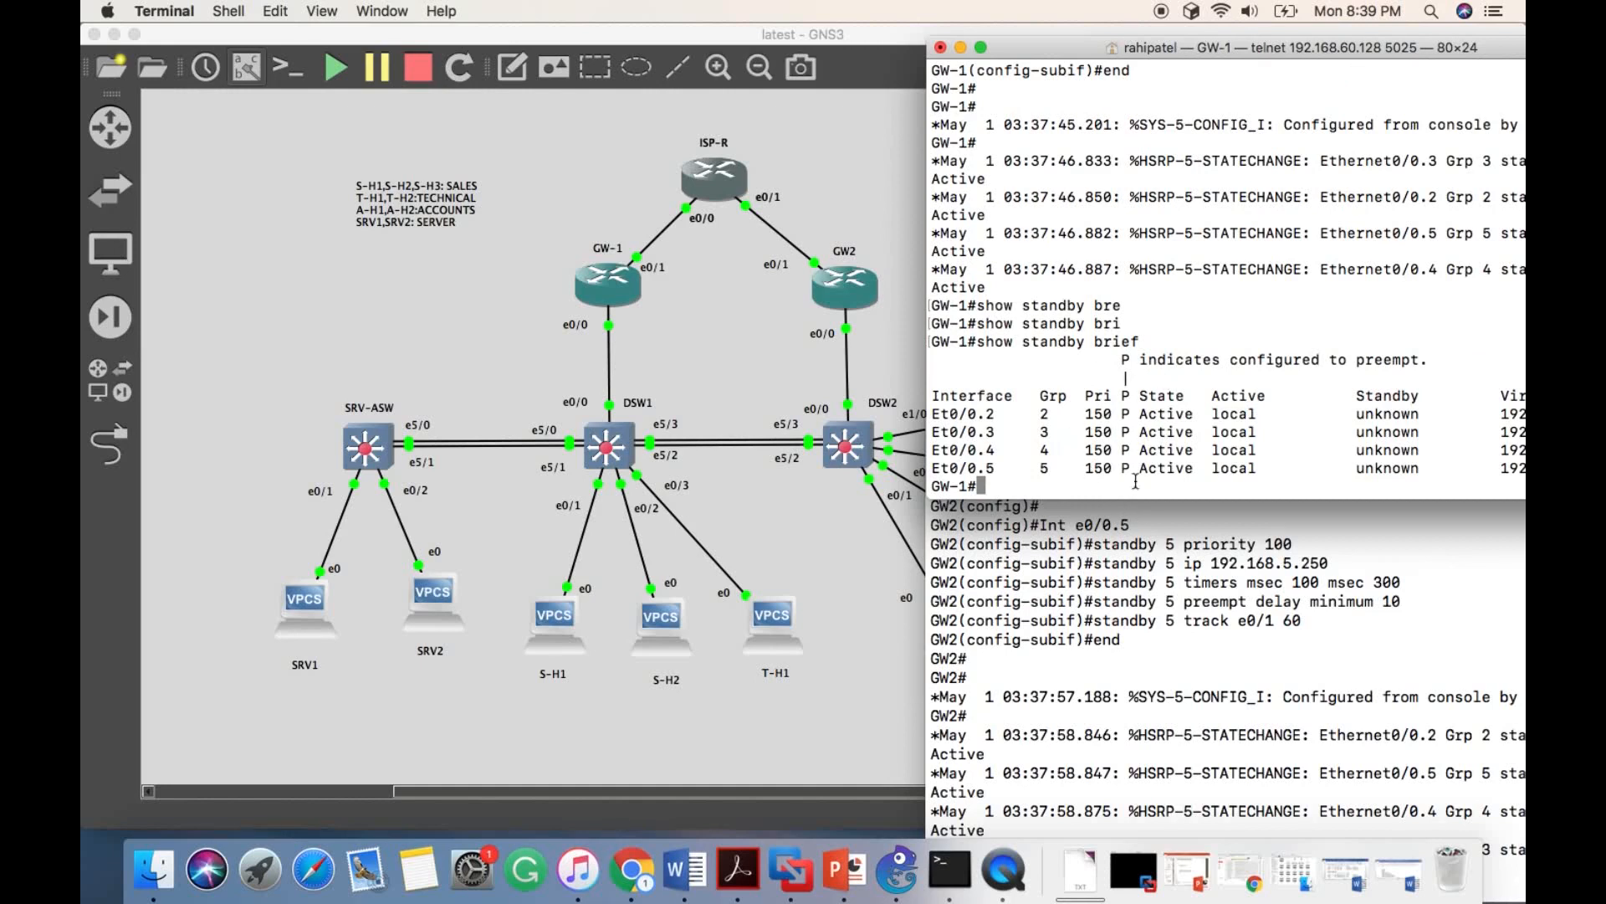
drag(1133, 413, 1185, 486)
click(1180, 480)
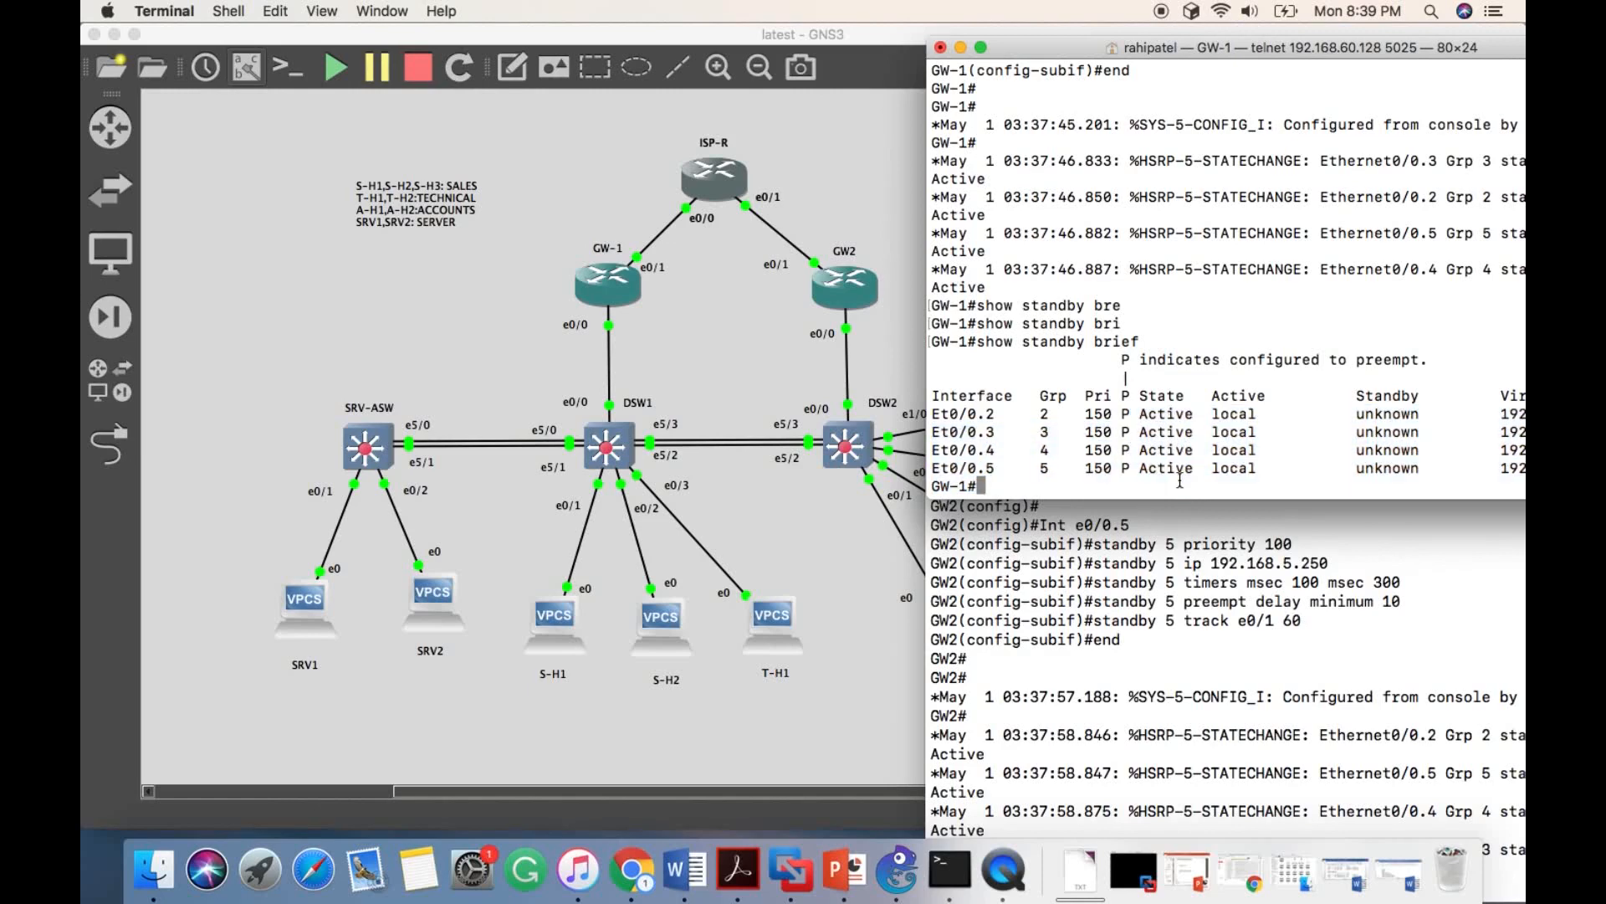
- Move the GW2 console up into view and run "show standby brief" on it to check its HSRP groups
click(1025, 697)
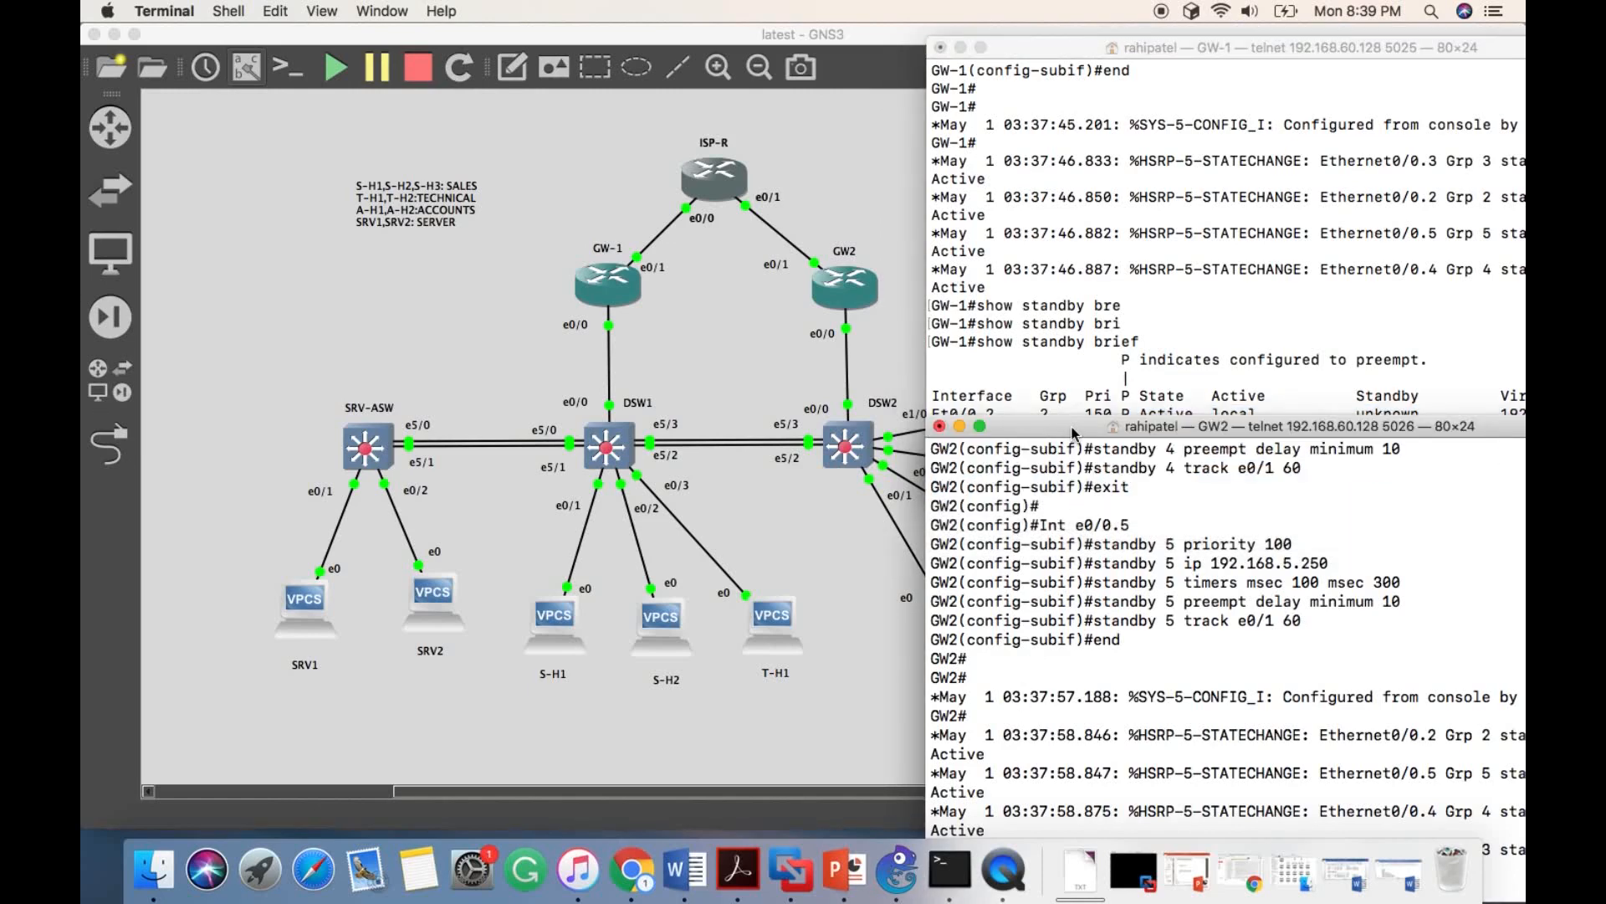
drag(1073, 431, 1066, 180)
text(s)
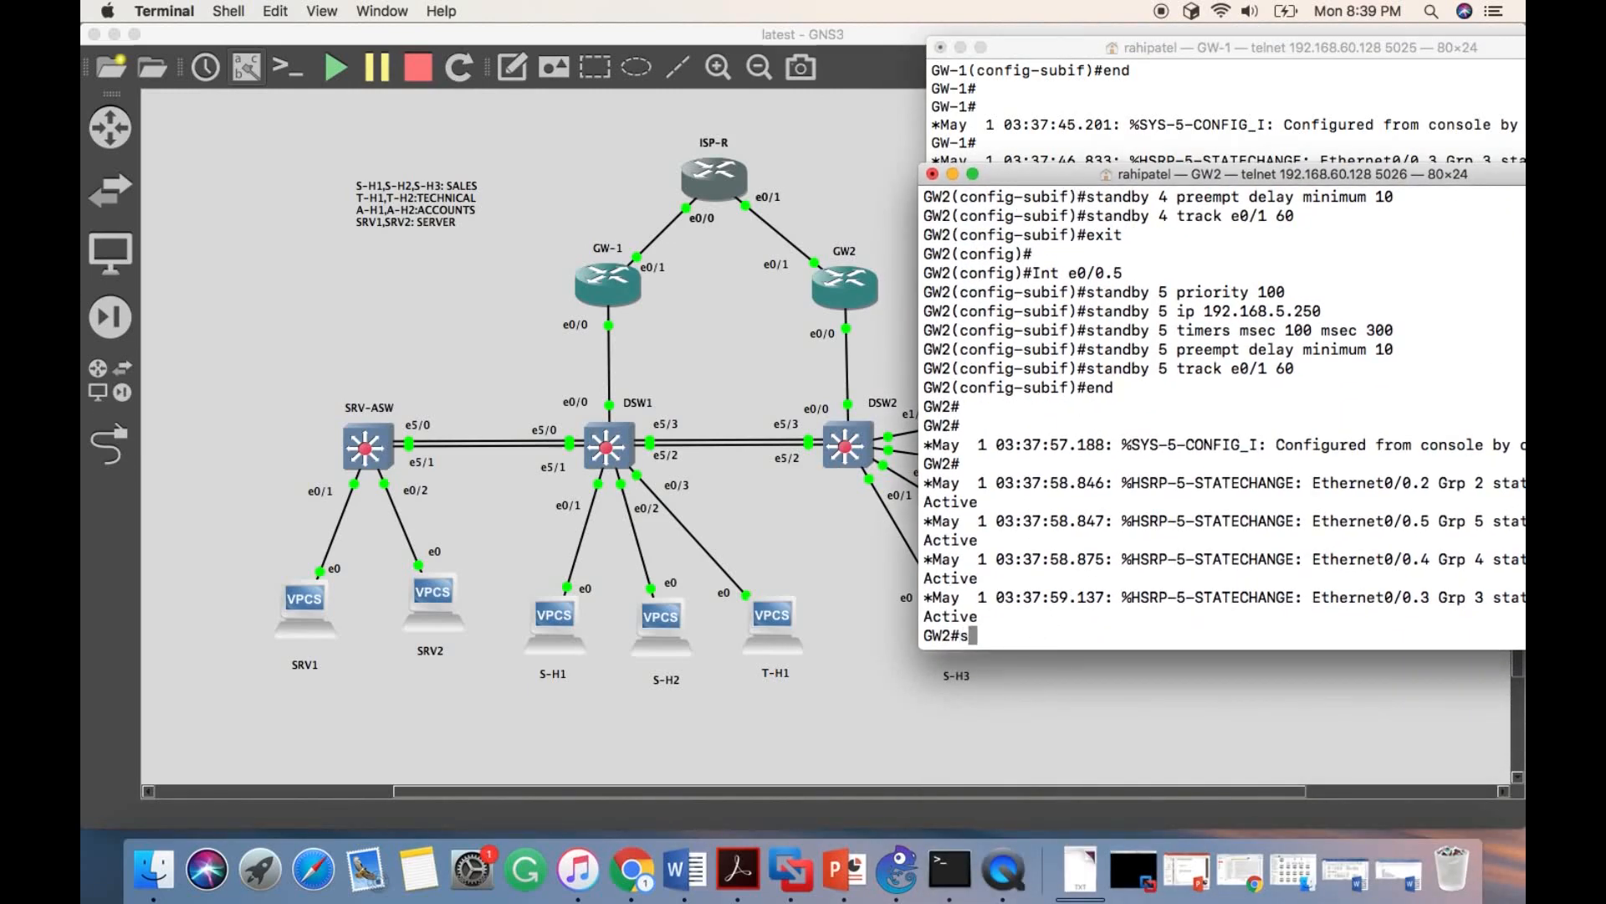
text(how standby bri)
key(Tab)
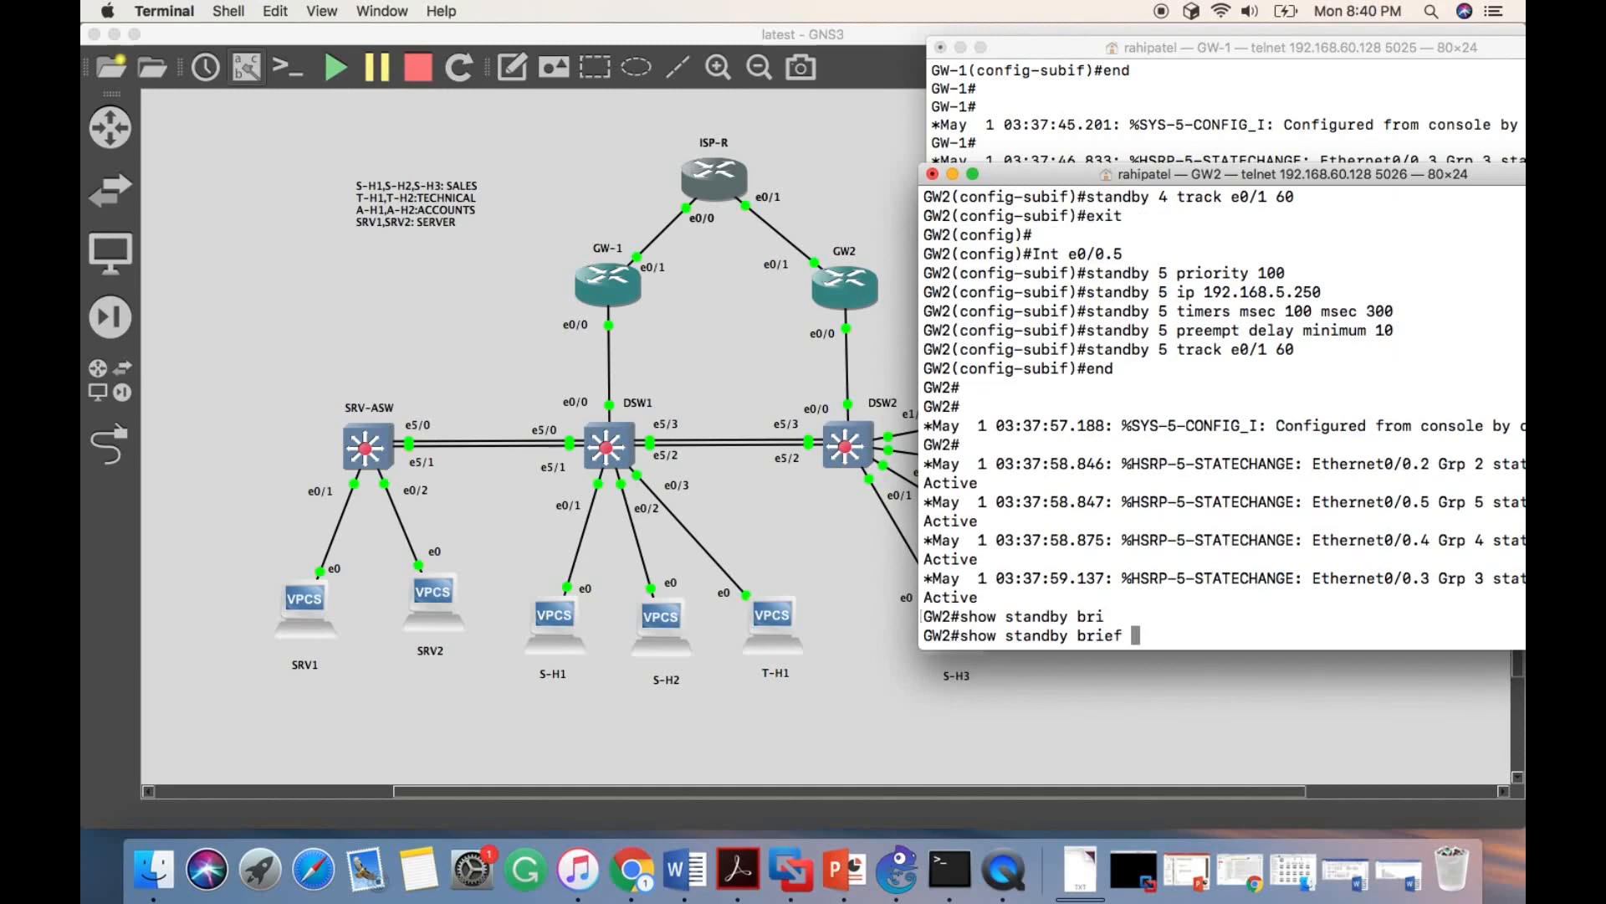
key(Return)
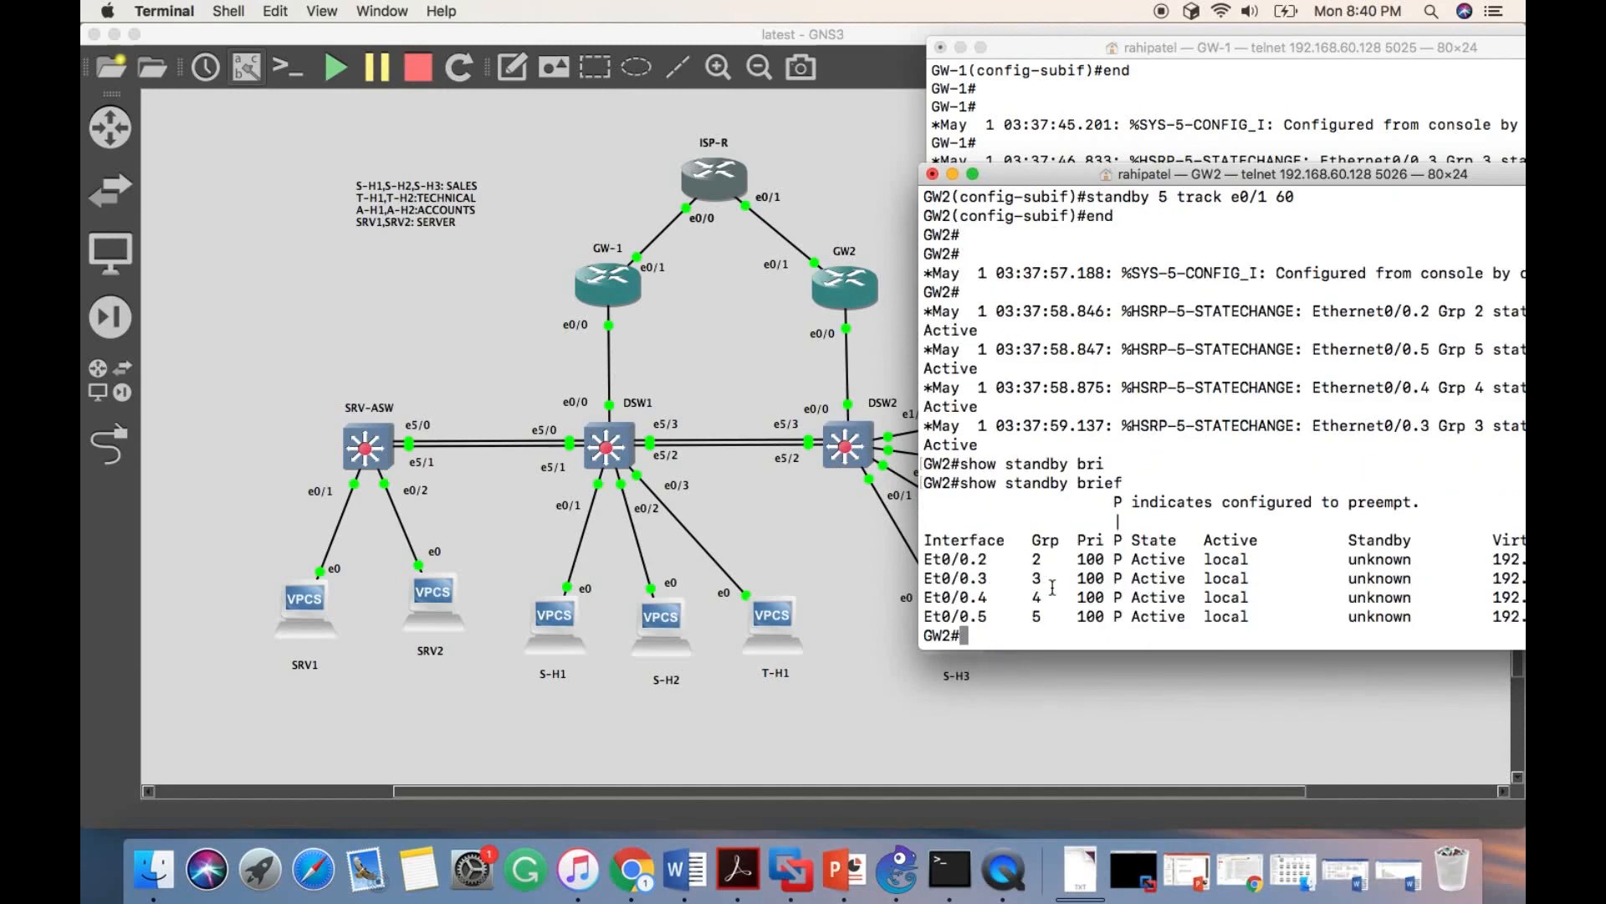